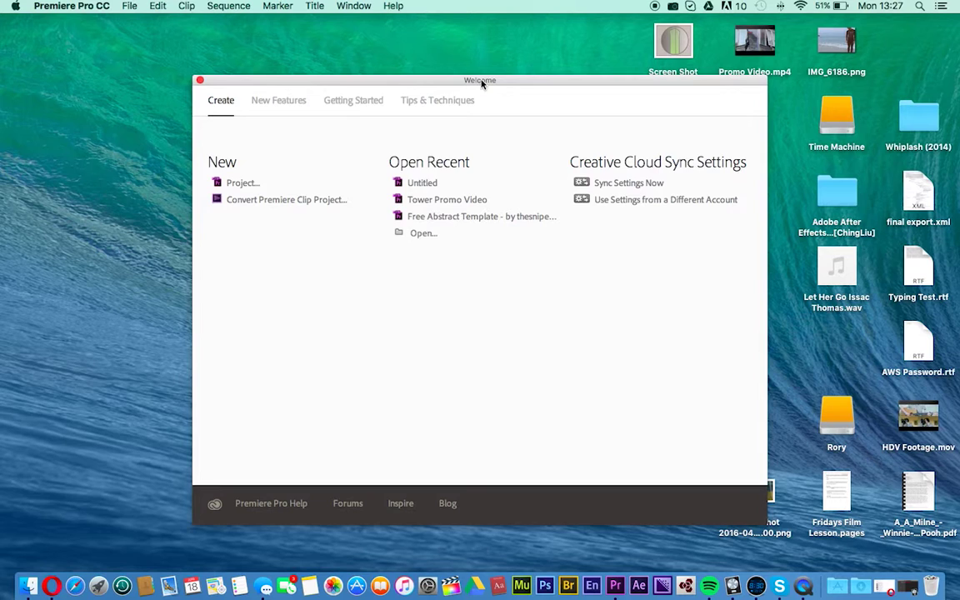
# Start a new project and name it Test
pyautogui.moveTo(482, 83); pyautogui.dragTo(476, 26)
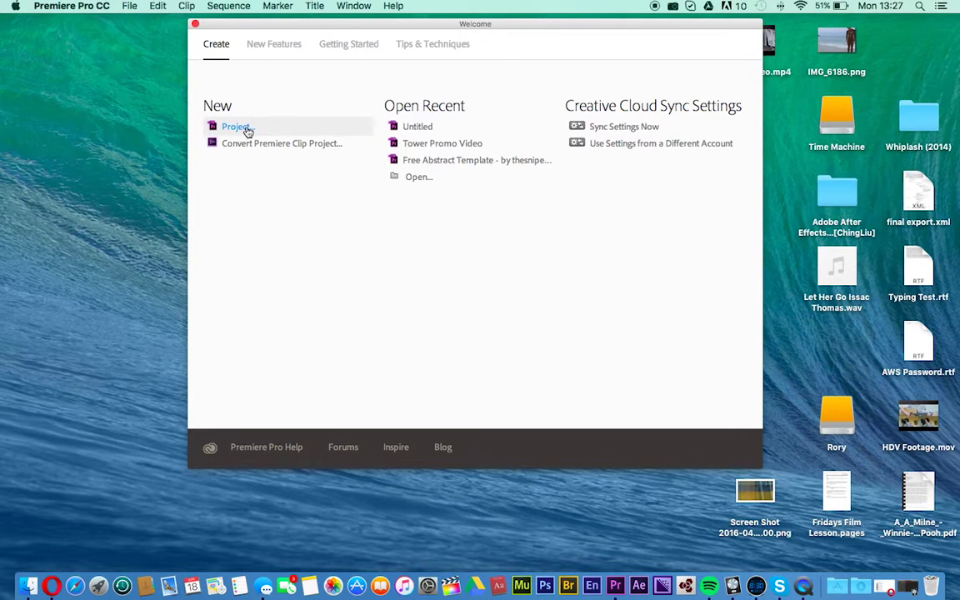
pyautogui.click(130, 6)
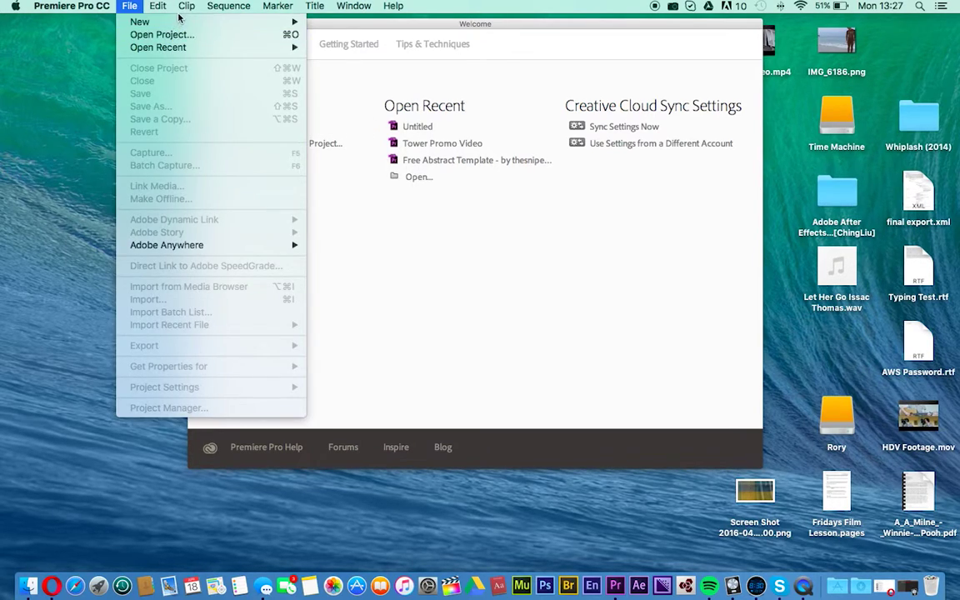
pyautogui.moveTo(244, 26)
pyautogui.click(329, 26)
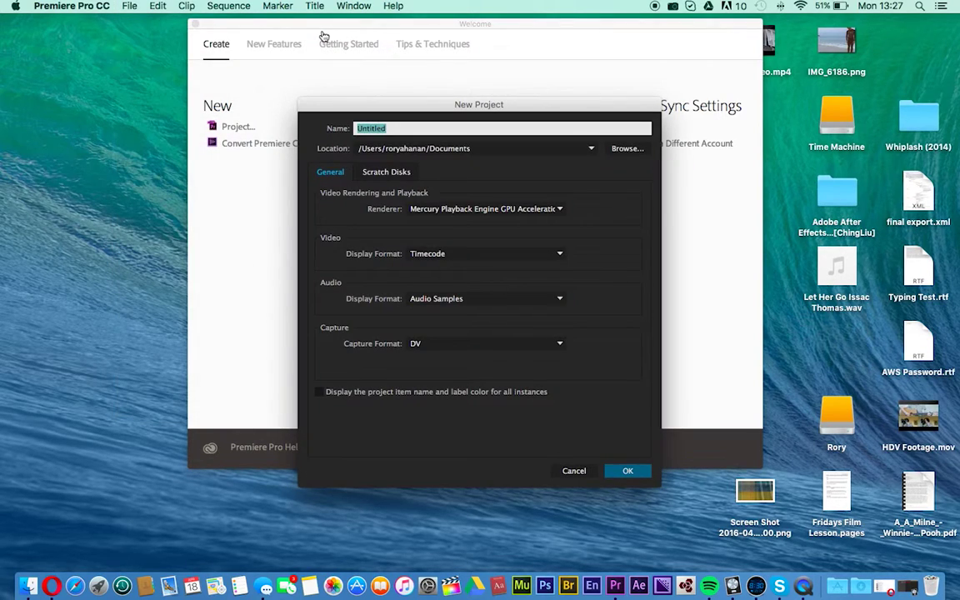
pyautogui.moveTo(446, 114); pyautogui.dragTo(441, 97)
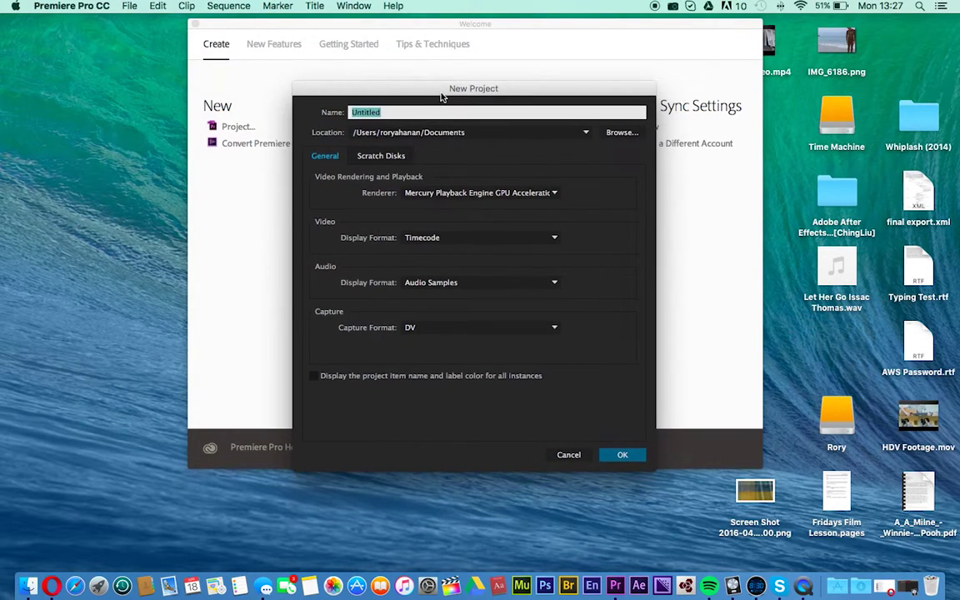
pyautogui.write('Test')
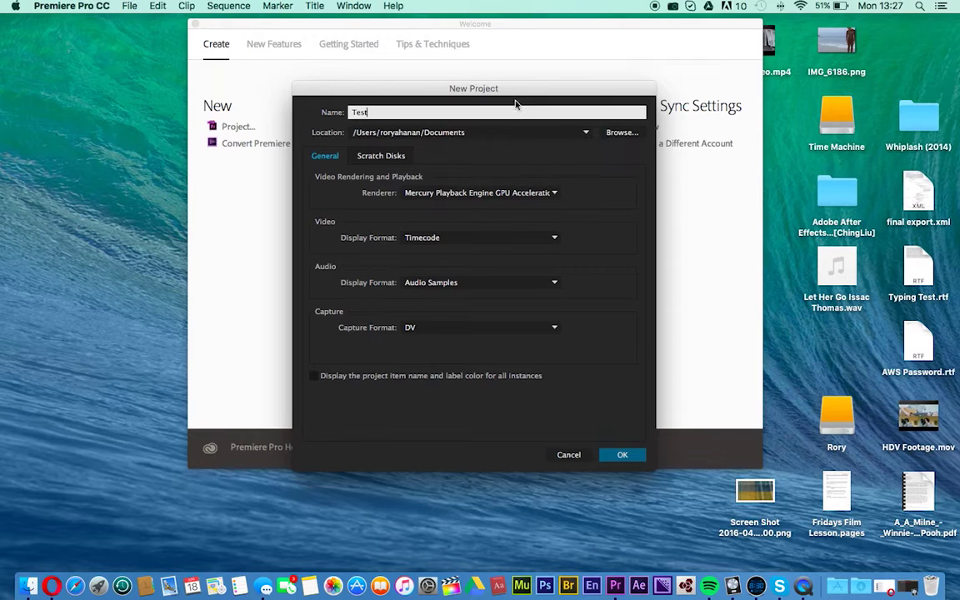
# Set the project's save location to the Desktop and create the project with the other settings at their defaults
pyautogui.click(611, 134)
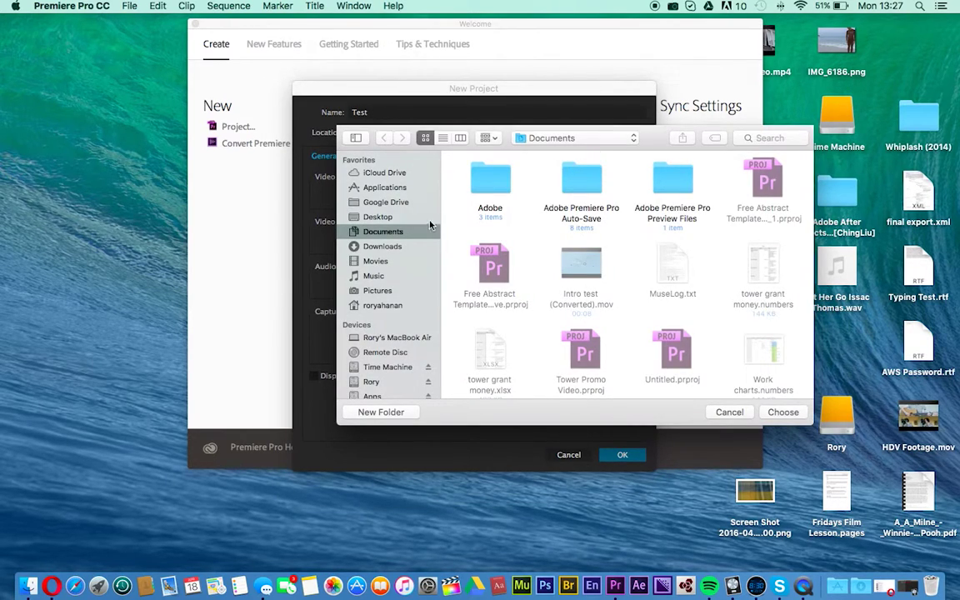
pyautogui.click(402, 217)
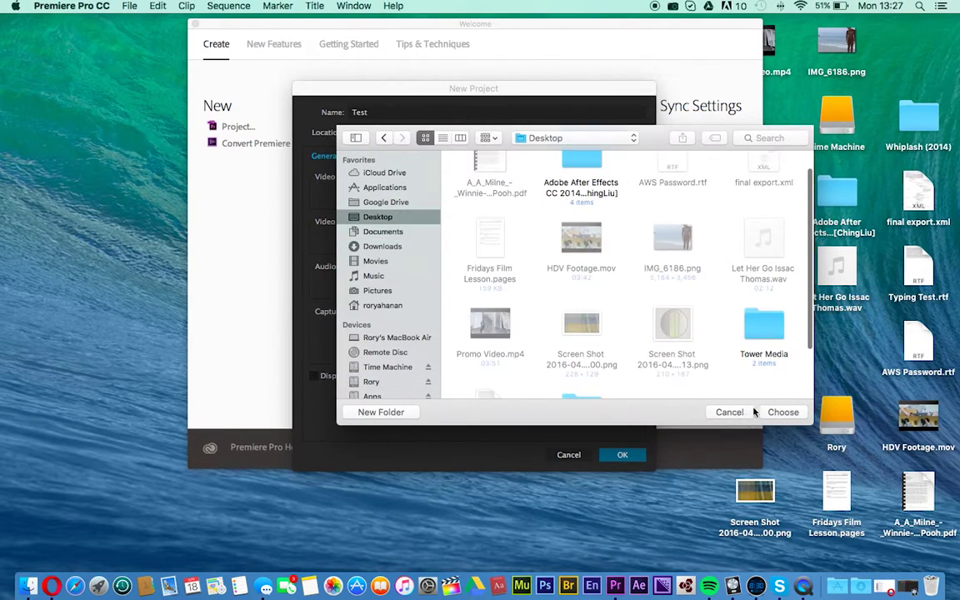
pyautogui.click(781, 413)
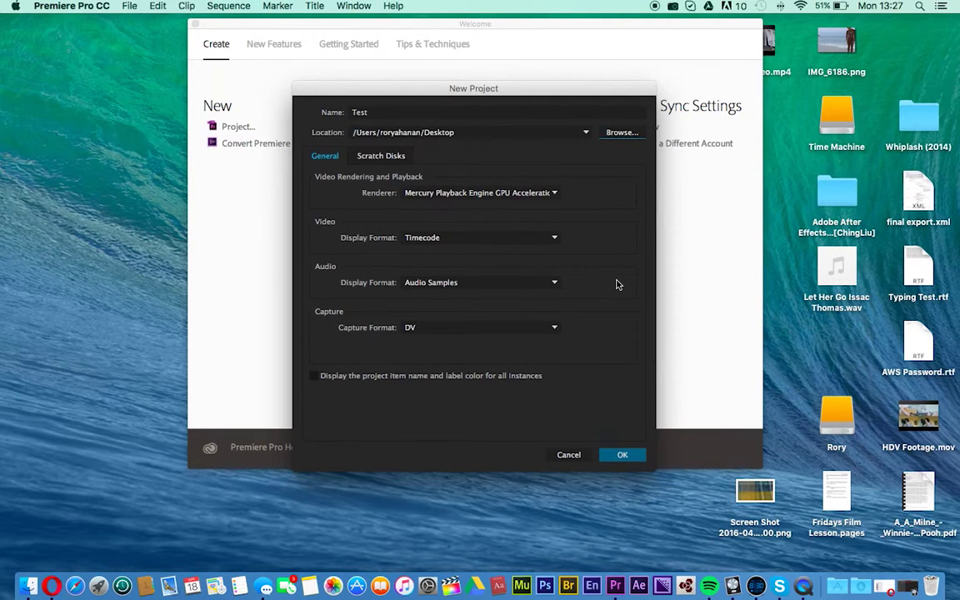
pyautogui.click(621, 454)
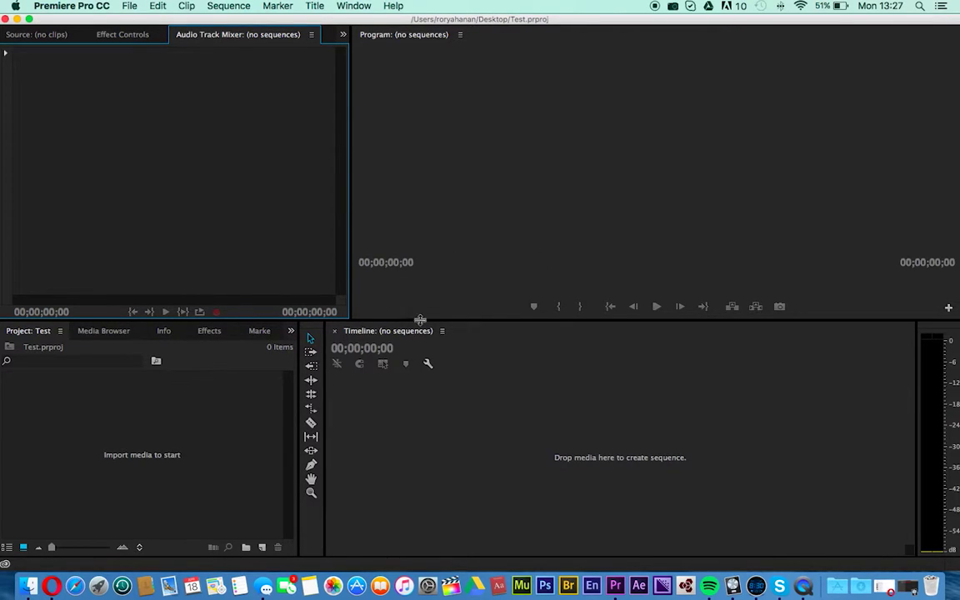
# Import Promo Video.mp4 from the Desktop folder in Finder into the project's media
pyautogui.click(466, 298)
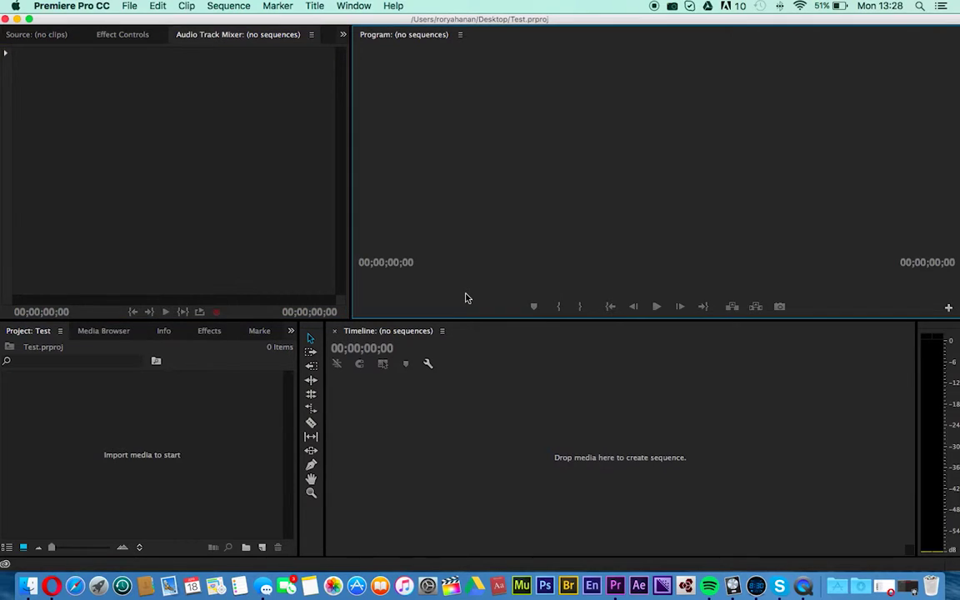
pyautogui.click(174, 419)
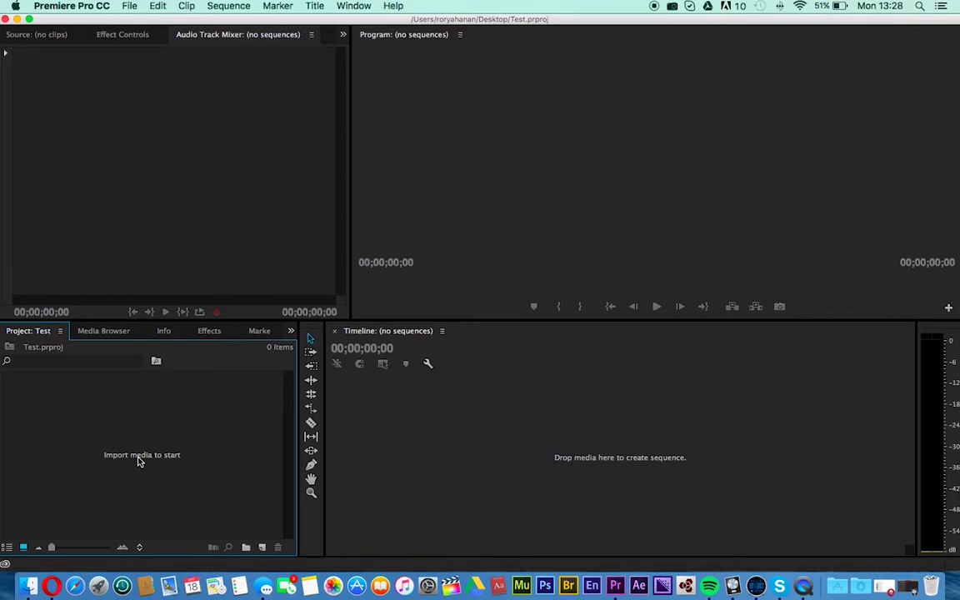
pyautogui.click(30, 586)
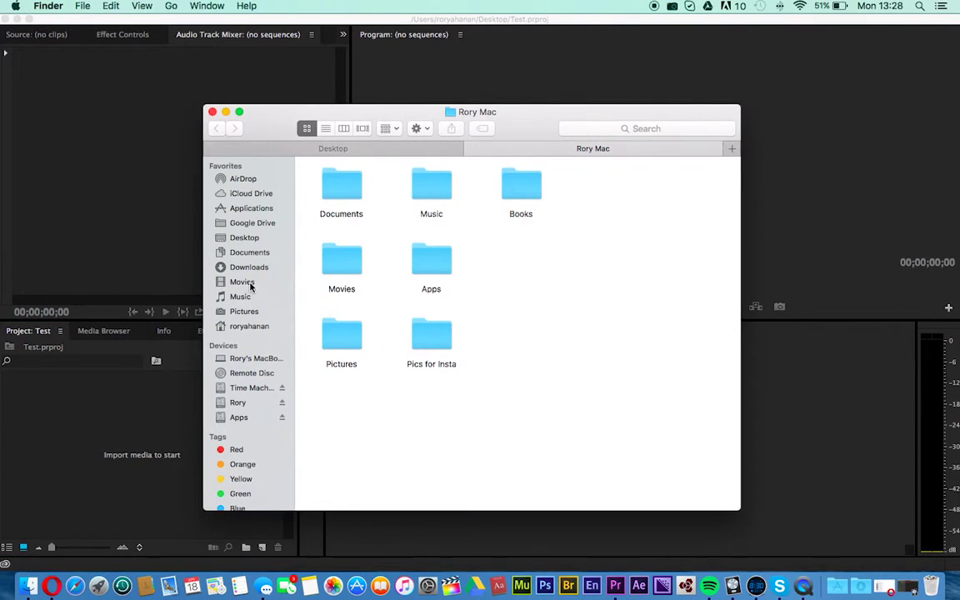
pyautogui.click(244, 283)
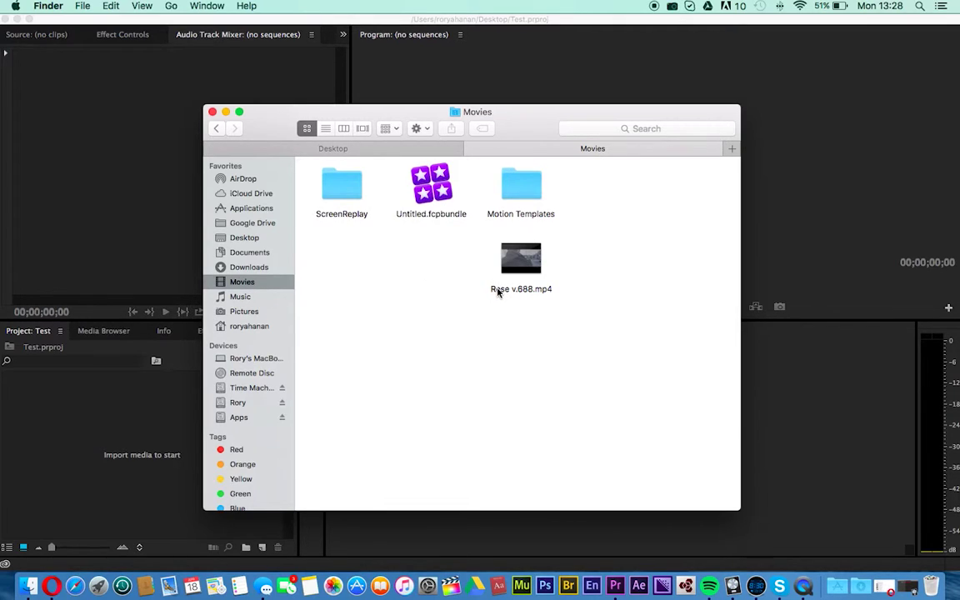
pyautogui.click(277, 239)
pyautogui.scroll(-2, 554, 279)
pyautogui.moveTo(354, 443); pyautogui.dragTo(141, 444)
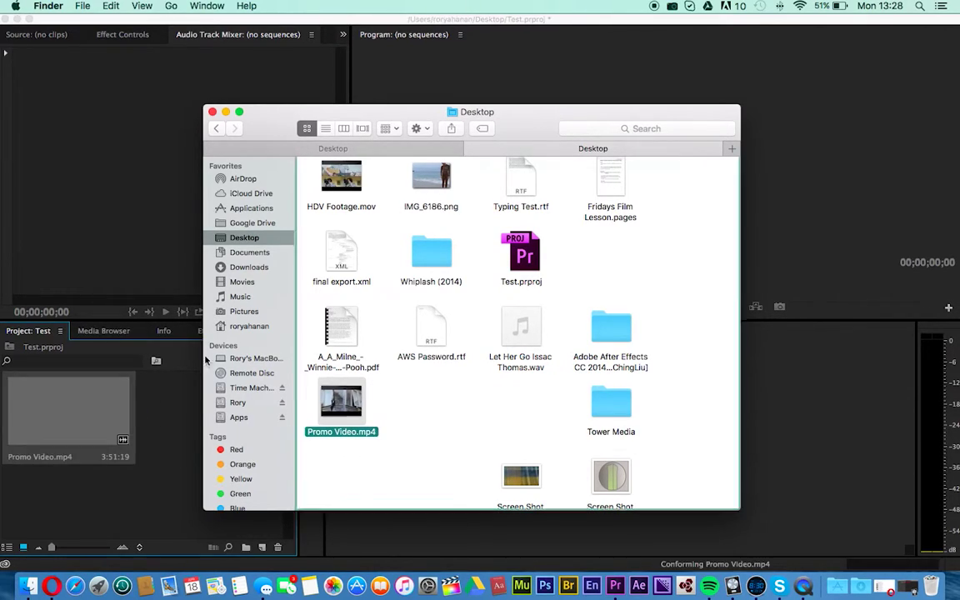
pyautogui.click(153, 389)
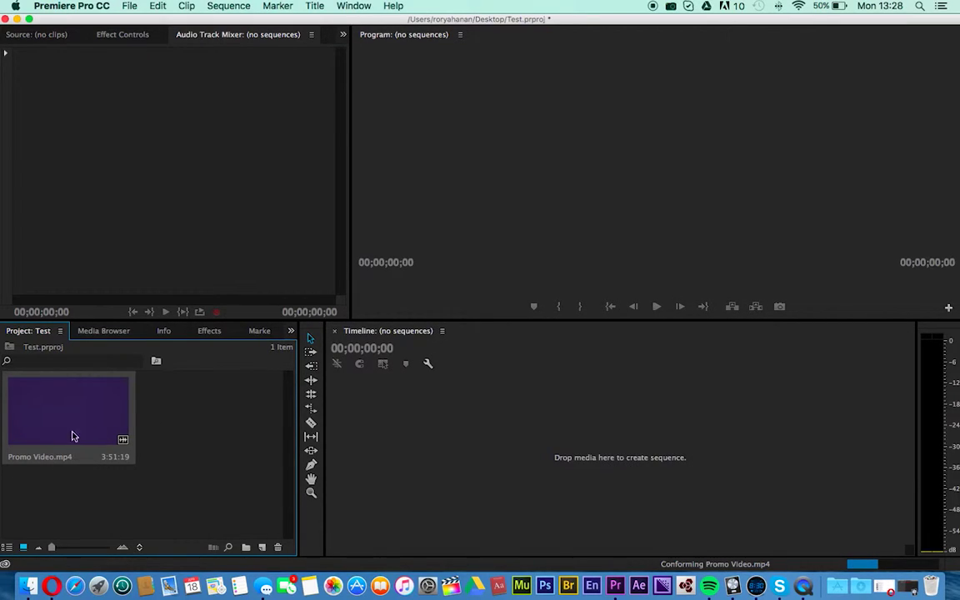
# Start creating a new sequence so that its presets and settings can be chosen
pyautogui.click(529, 408)
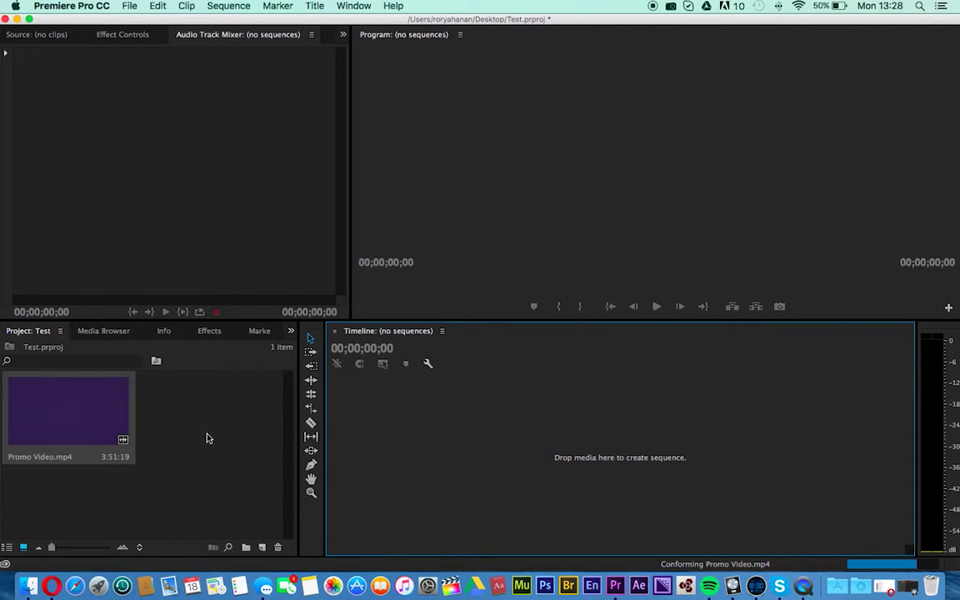
pyautogui.click(213, 4)
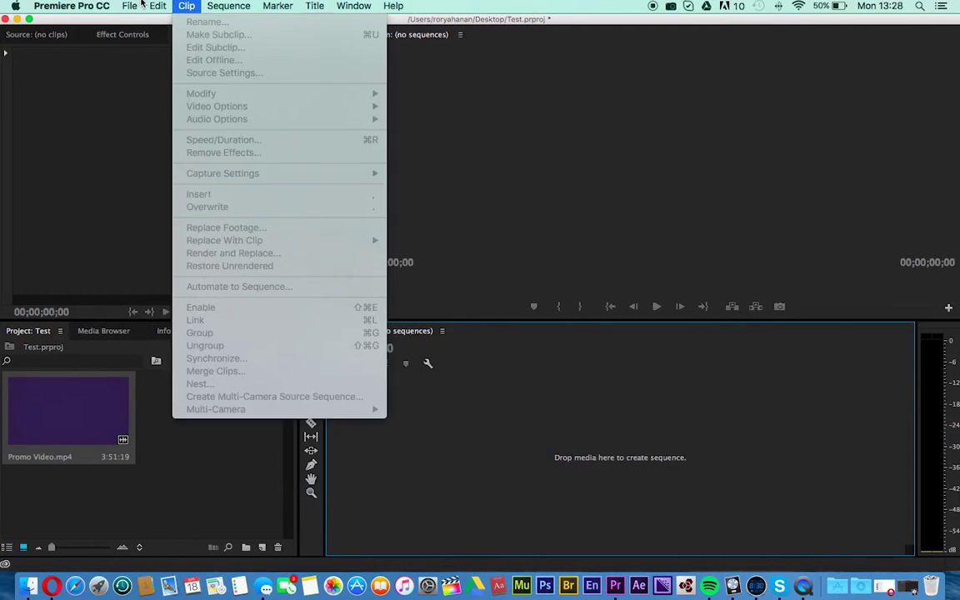
pyautogui.moveTo(136, 21)
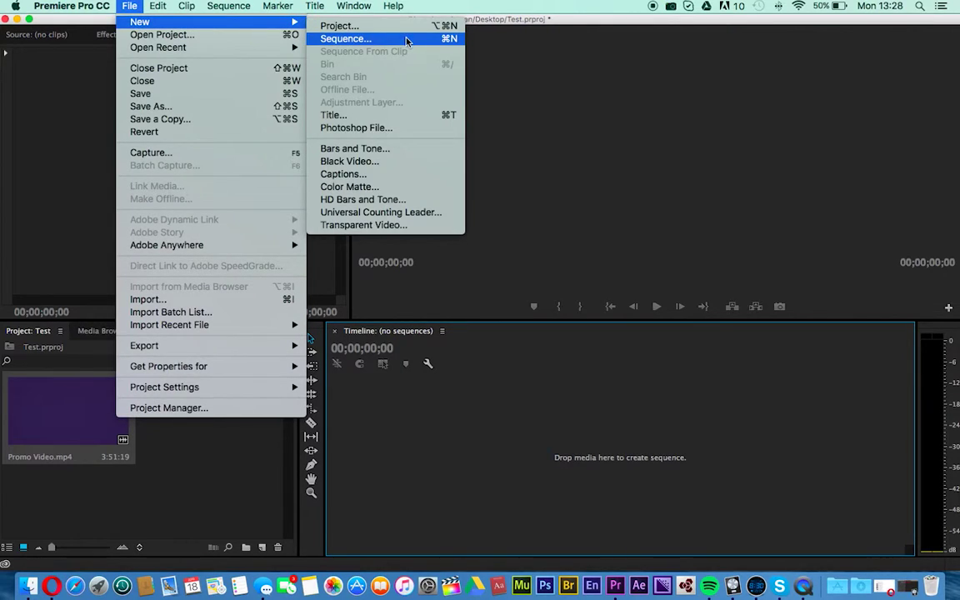
pyautogui.click(367, 38)
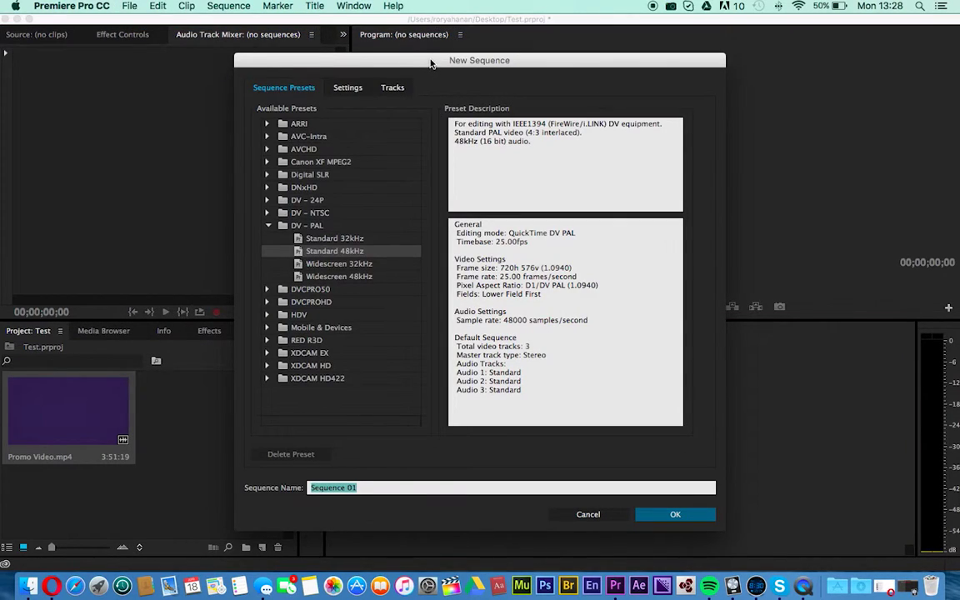
pyautogui.moveTo(430, 63); pyautogui.dragTo(431, 49)
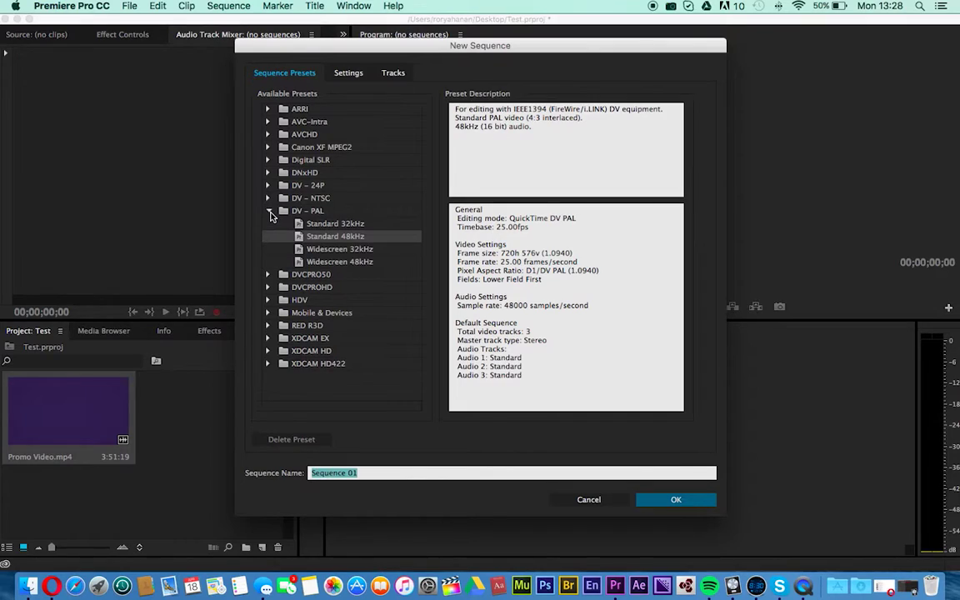
# Look through the available sequence preset folders for the different camera formats, including DNxHD, RED R3D and DVCPRO50
pyautogui.click(268, 211)
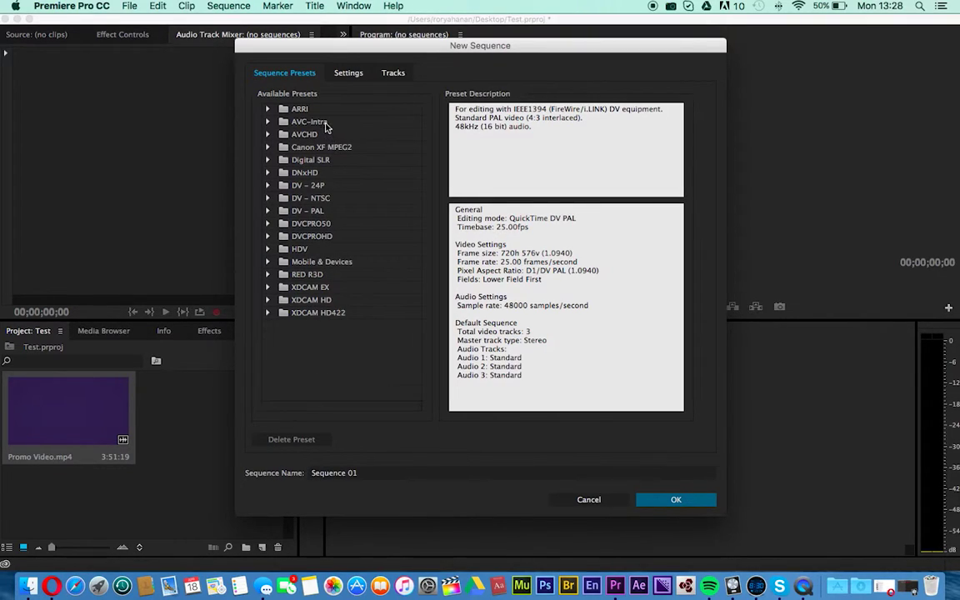
pyautogui.click(295, 109)
pyautogui.click(319, 123)
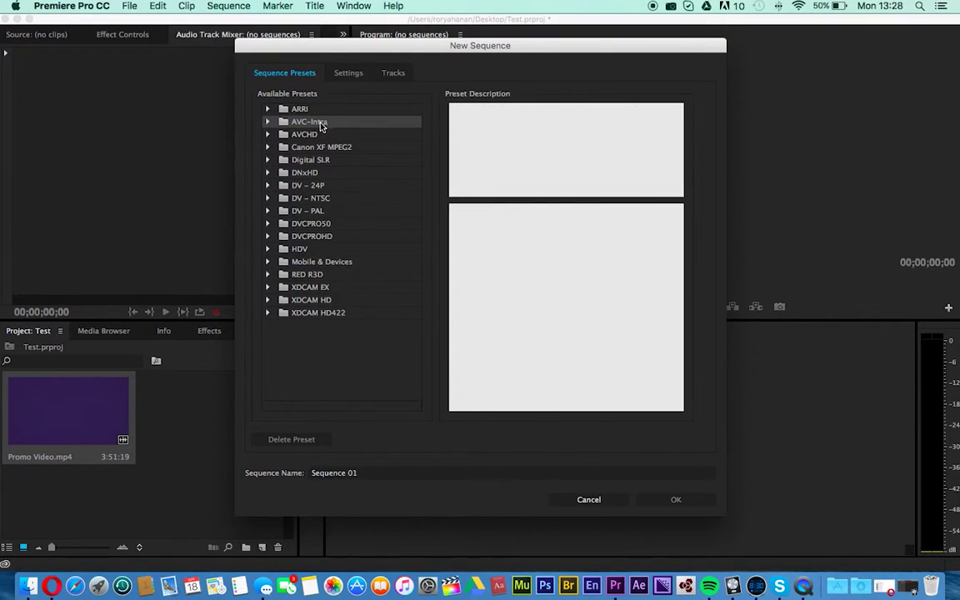
pyautogui.click(312, 134)
pyautogui.click(317, 148)
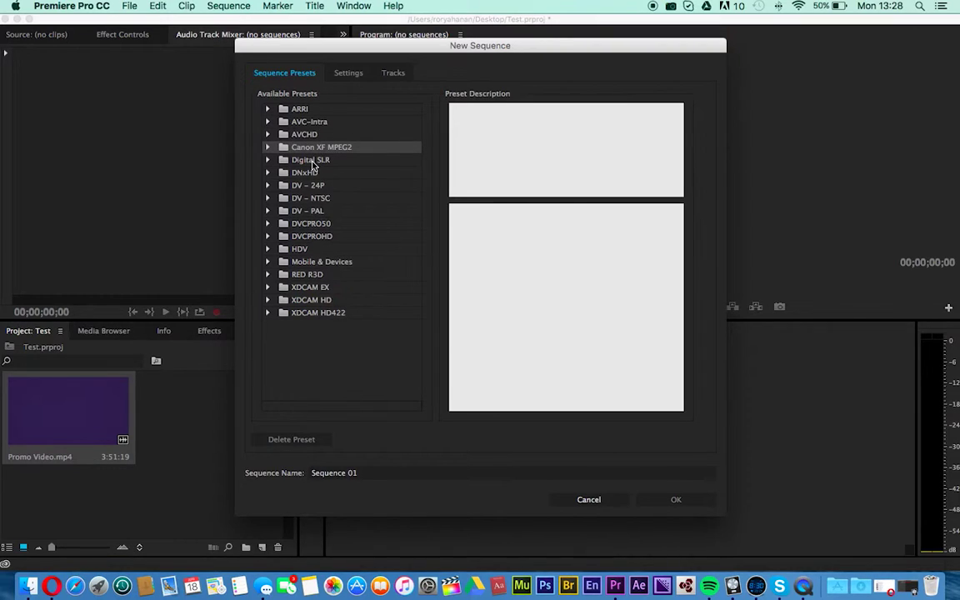
pyautogui.click(308, 159)
pyautogui.click(269, 173)
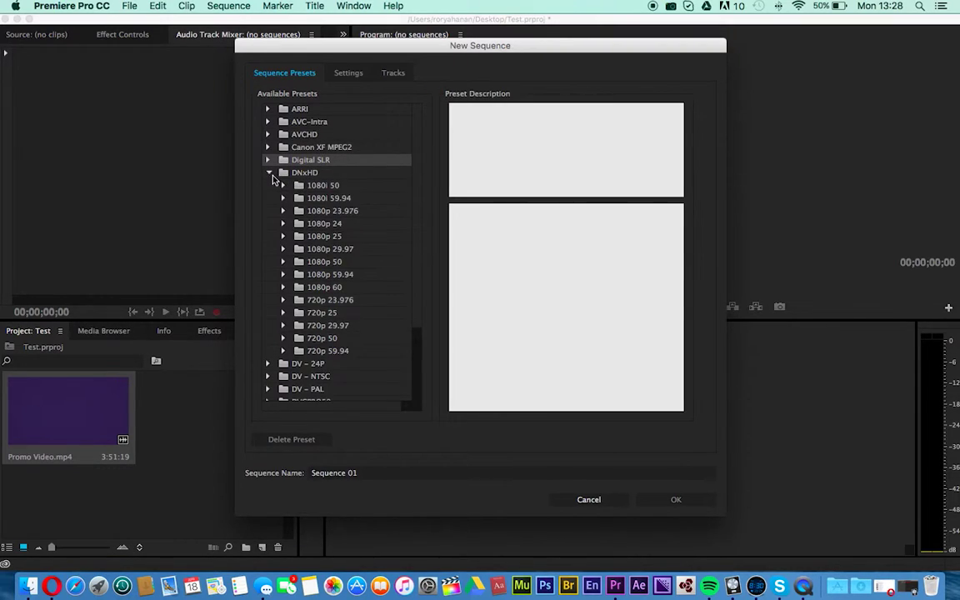
pyautogui.click(269, 172)
pyautogui.click(319, 174)
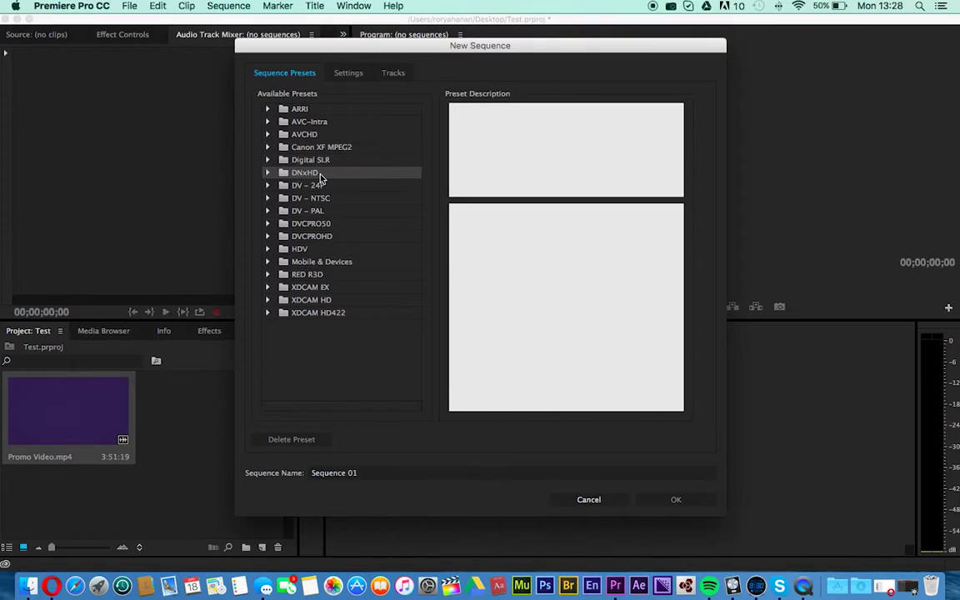
pyautogui.click(337, 109)
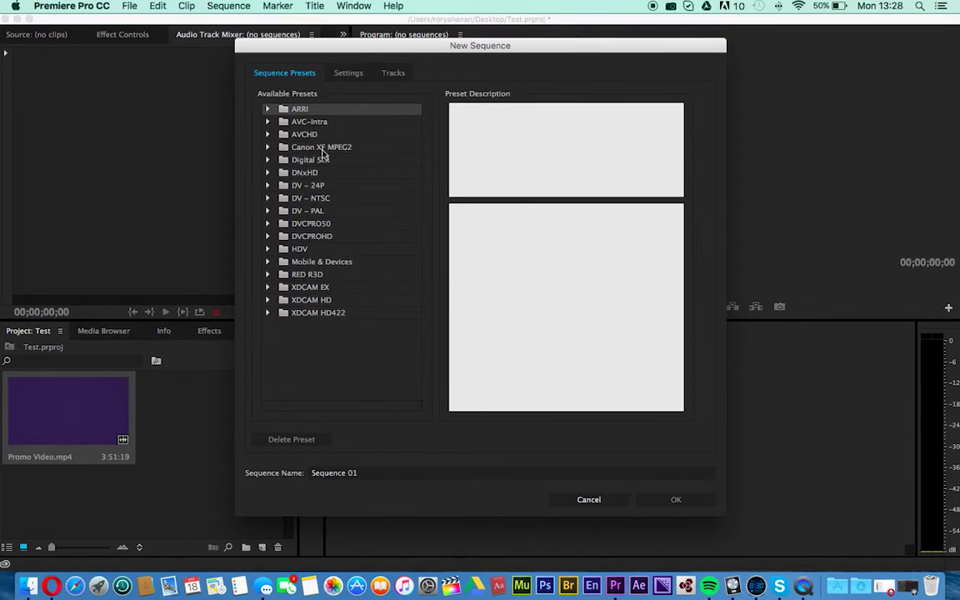
pyautogui.click(312, 276)
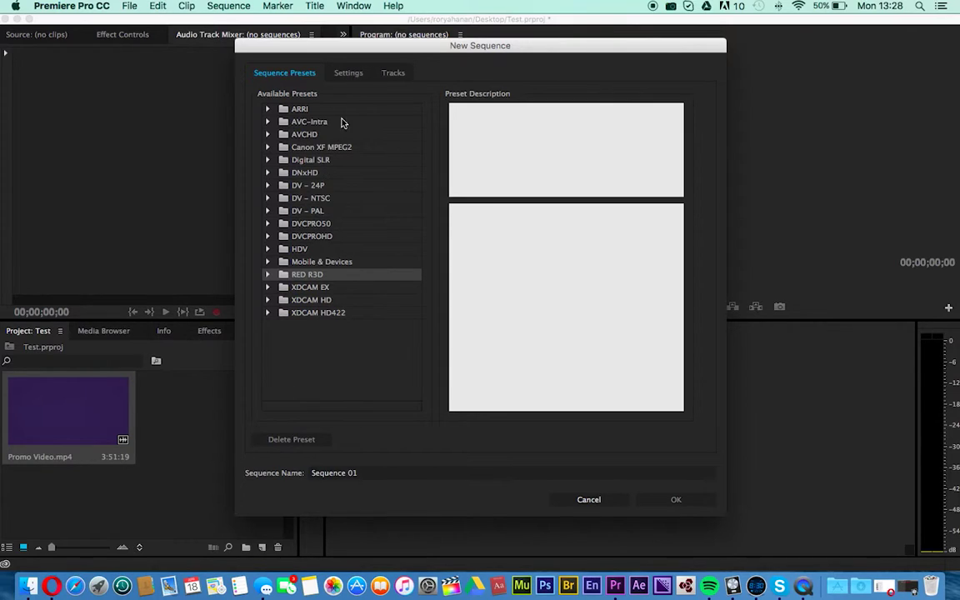
pyautogui.click(267, 224)
pyautogui.click(268, 223)
pyautogui.click(267, 223)
pyautogui.click(268, 224)
# Choose the DV - NTSC Widescreen 48kHz preset and change its editing mode to Custom
pyautogui.click(267, 198)
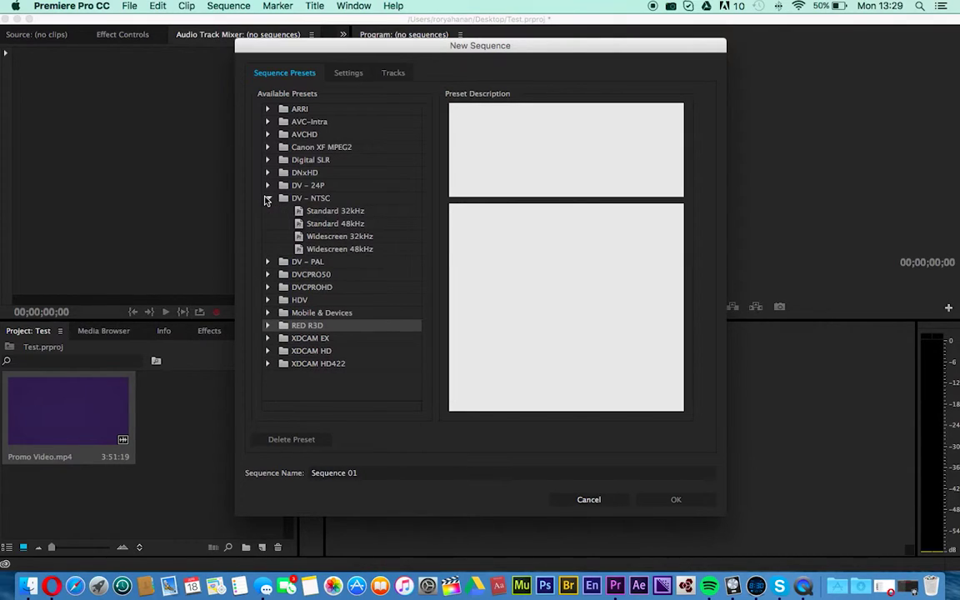
pyautogui.click(309, 250)
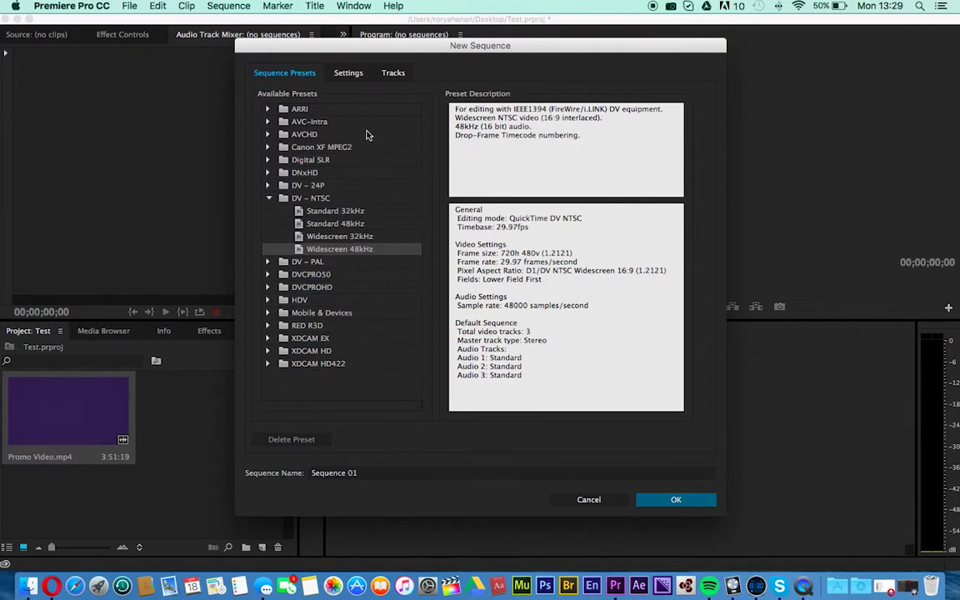
pyautogui.click(341, 73)
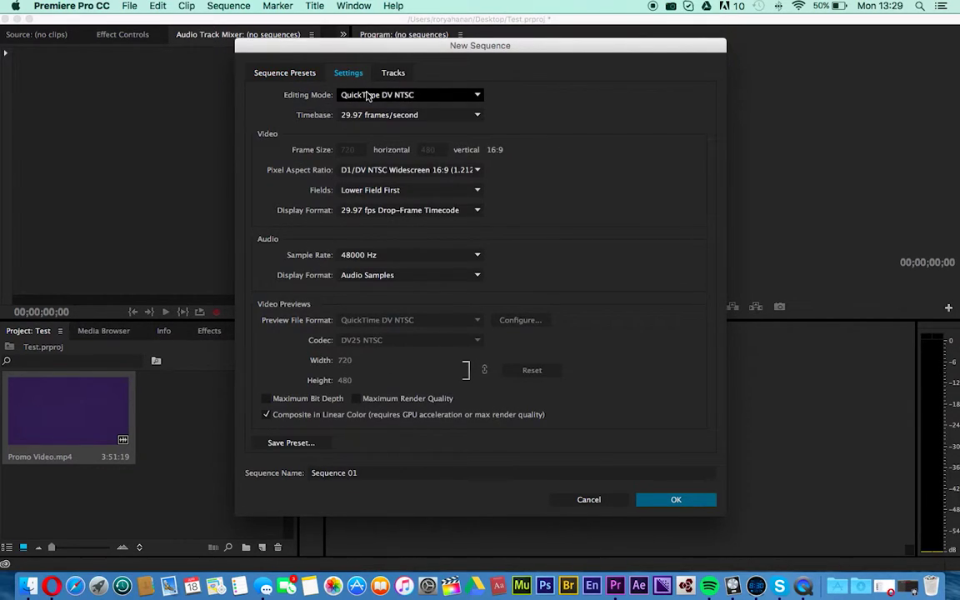
pyautogui.click(367, 97)
pyautogui.click(367, 107)
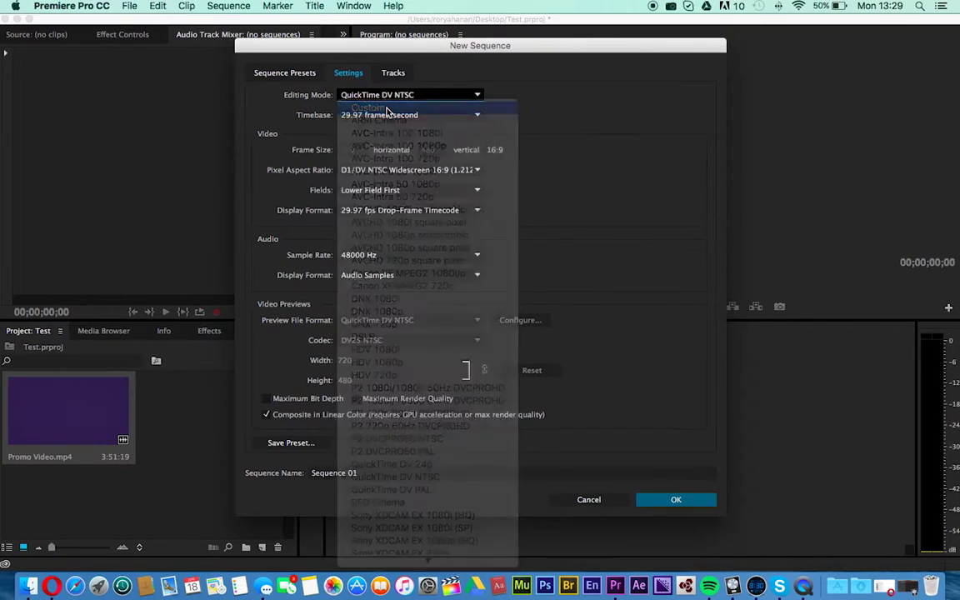
# Set the new sequence's timebase to 24.00 frames/second
pyautogui.click(381, 116)
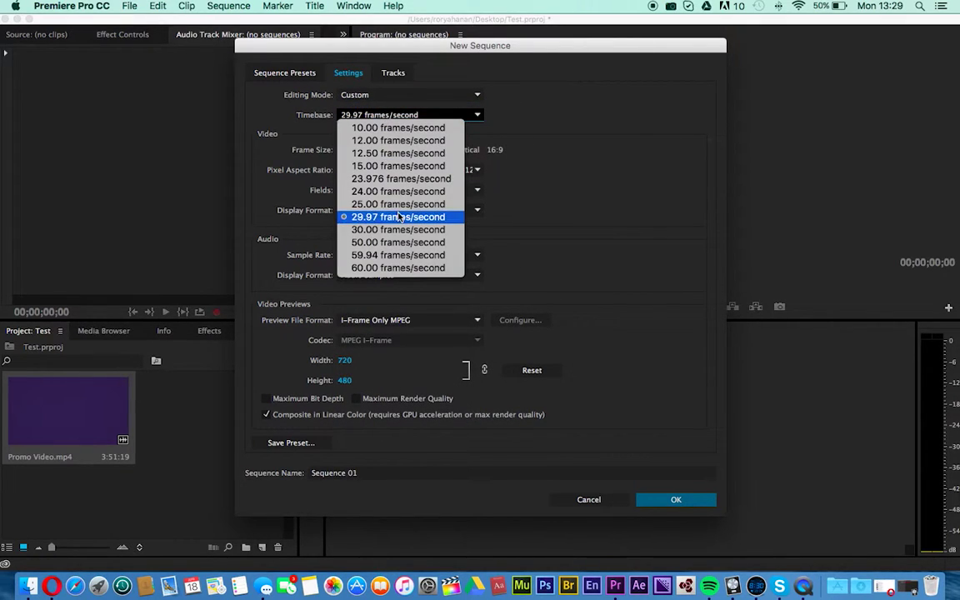
pyautogui.click(503, 198)
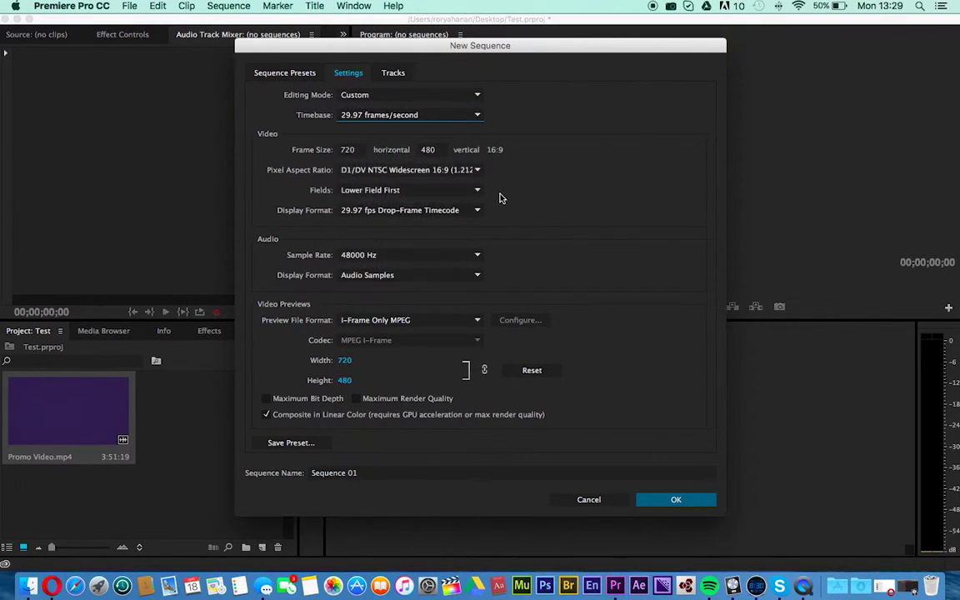
pyautogui.click(379, 115)
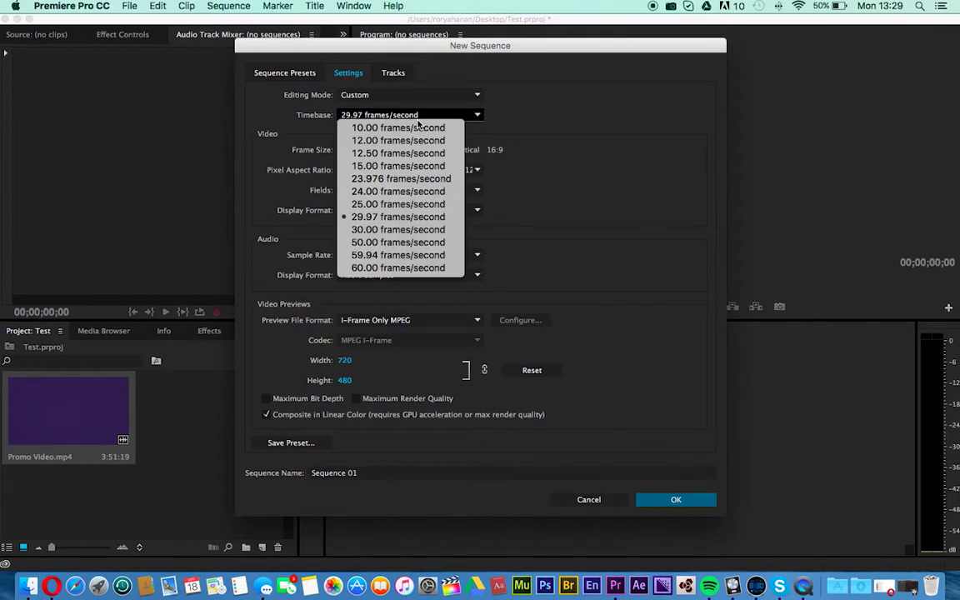
pyautogui.click(363, 192)
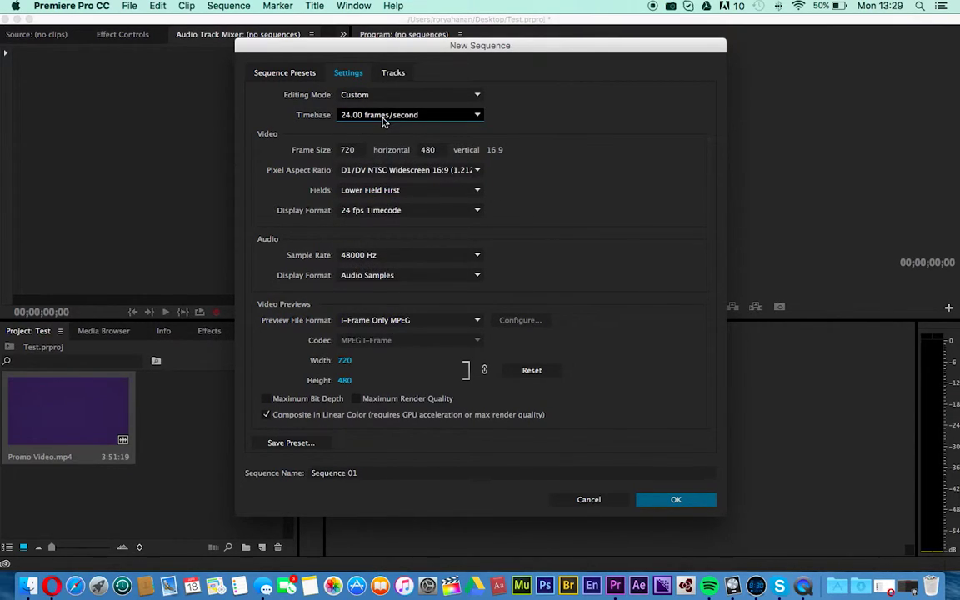
# Set the new sequence's timebase to 60.00 frames/second
pyautogui.click(383, 121)
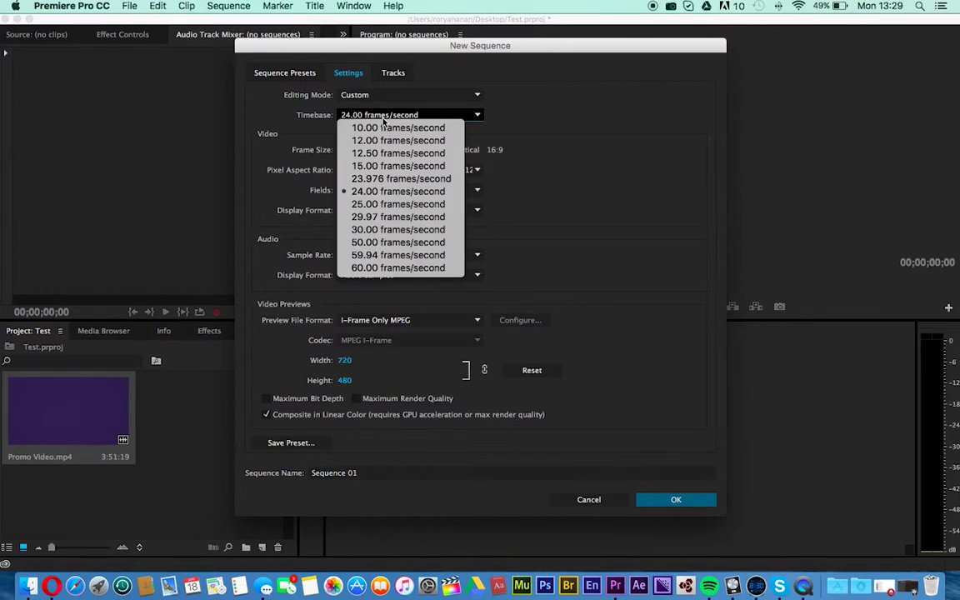
pyautogui.click(368, 230)
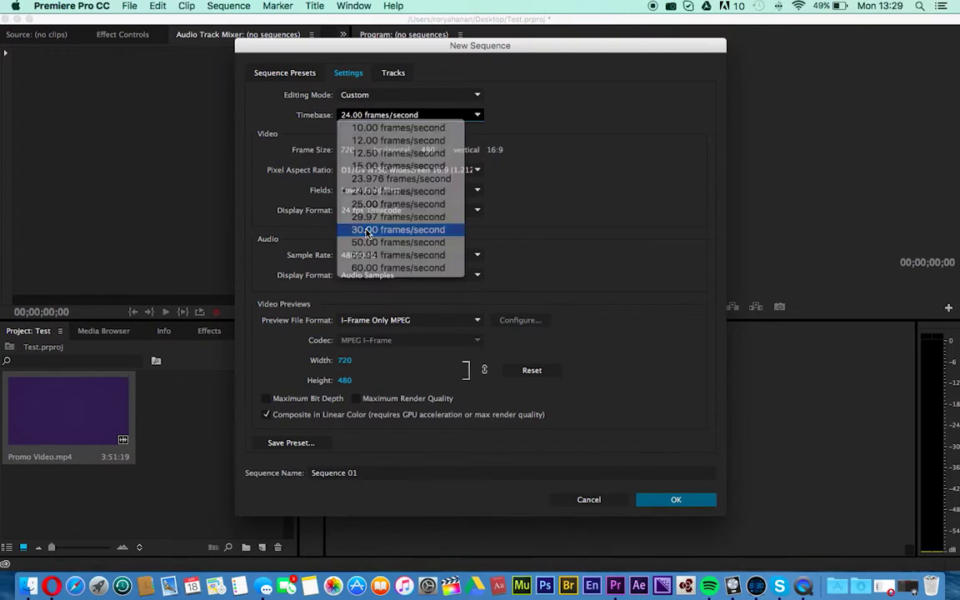
pyautogui.click(385, 114)
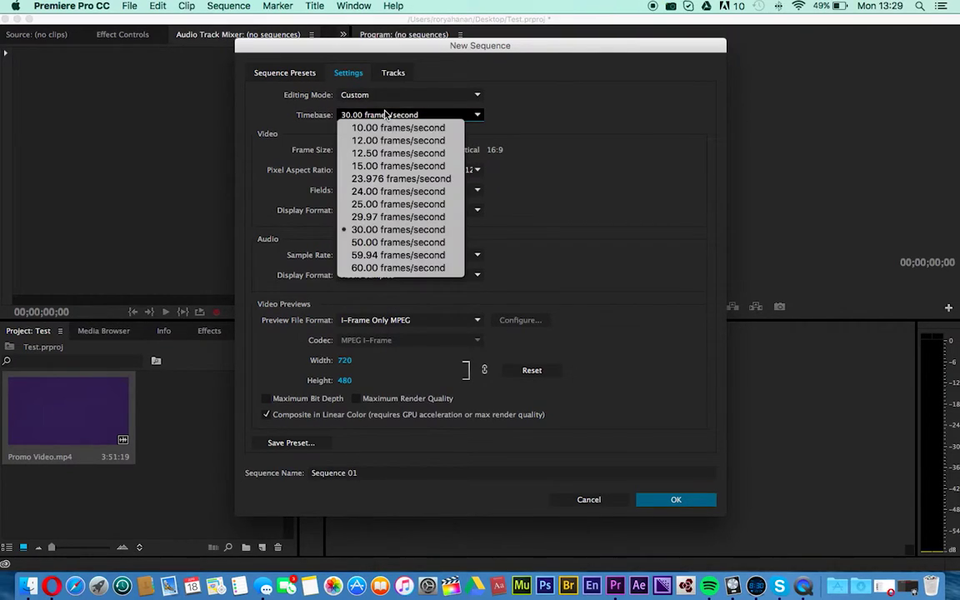
pyautogui.click(364, 271)
# Set the frame size to 1920 horizontal by 1080 vertical and keep the audio sample rate at 48000 Hz
pyautogui.click(359, 150)
pyautogui.press('BackSpace')
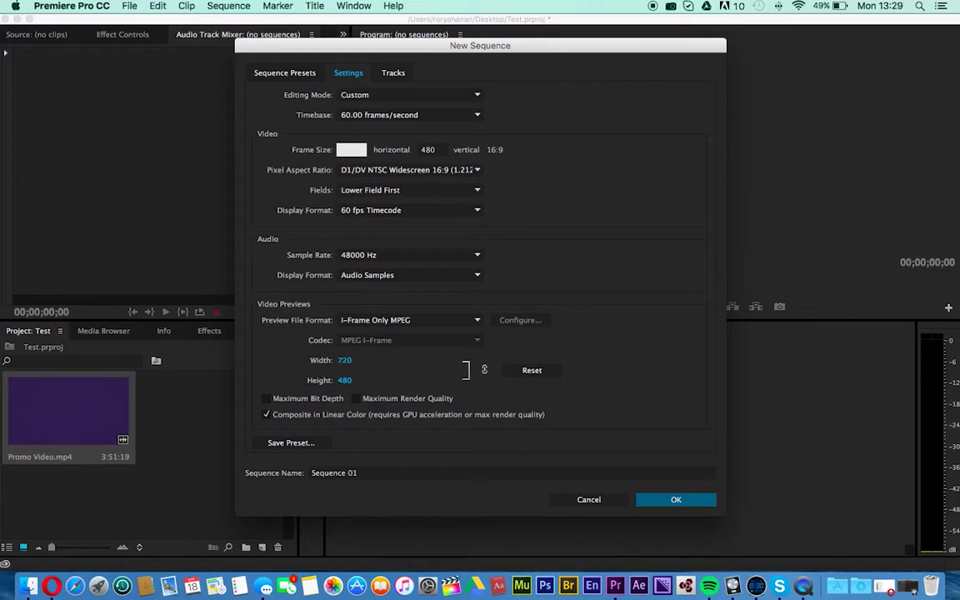
pyautogui.write('1920')
pyautogui.press('Tab')
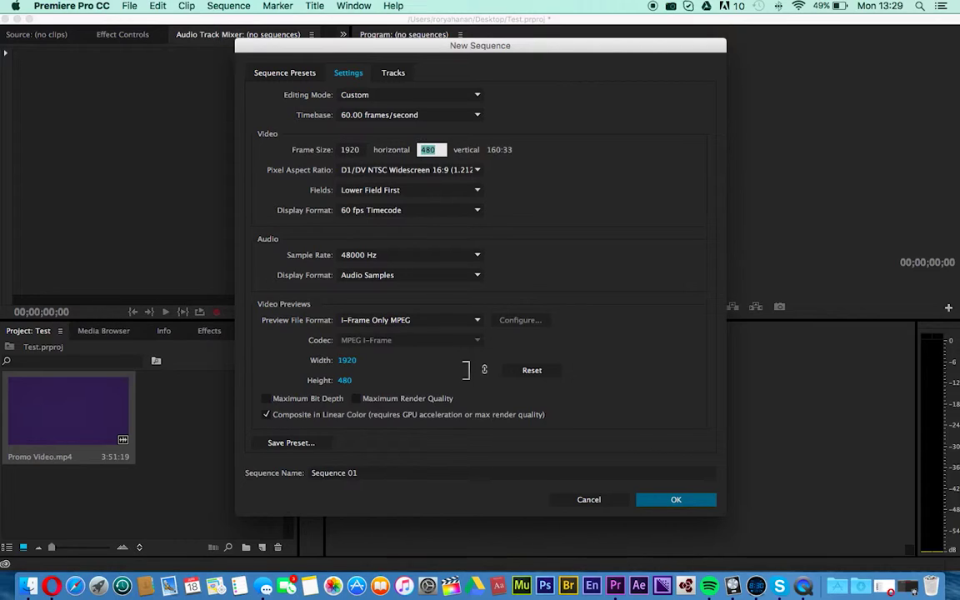
pyautogui.write('1080')
pyautogui.click(515, 203)
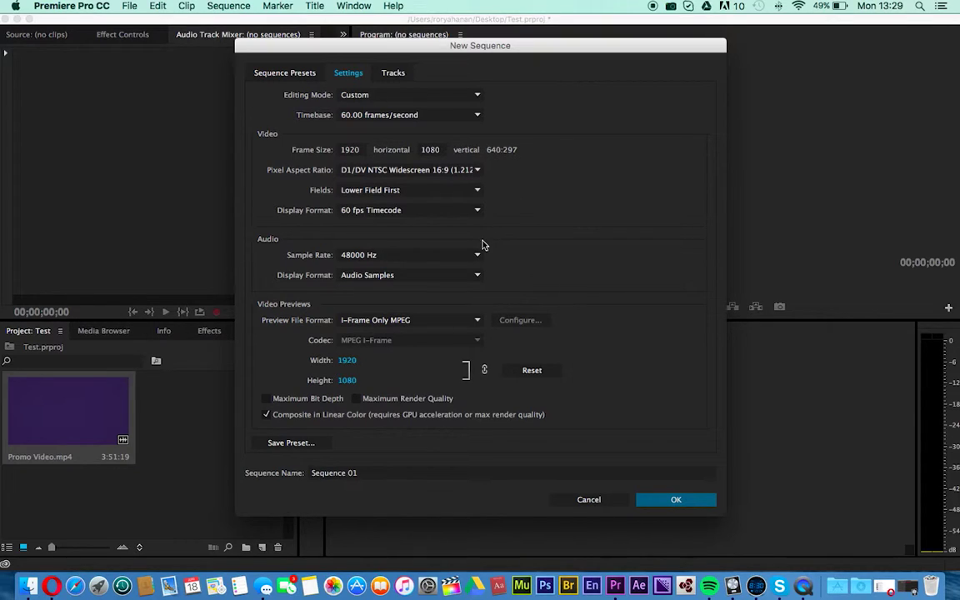
pyautogui.click(461, 259)
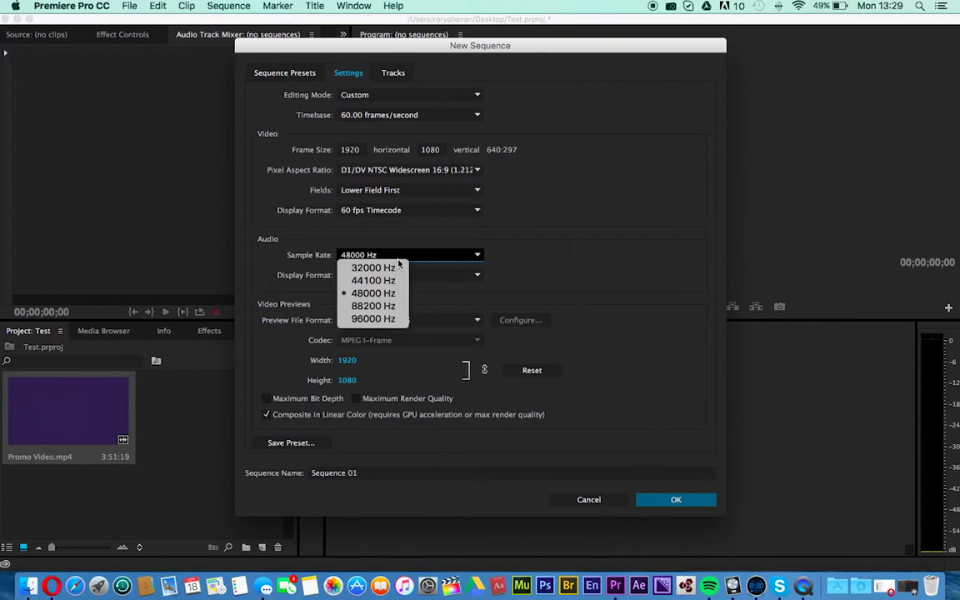
pyautogui.click(449, 298)
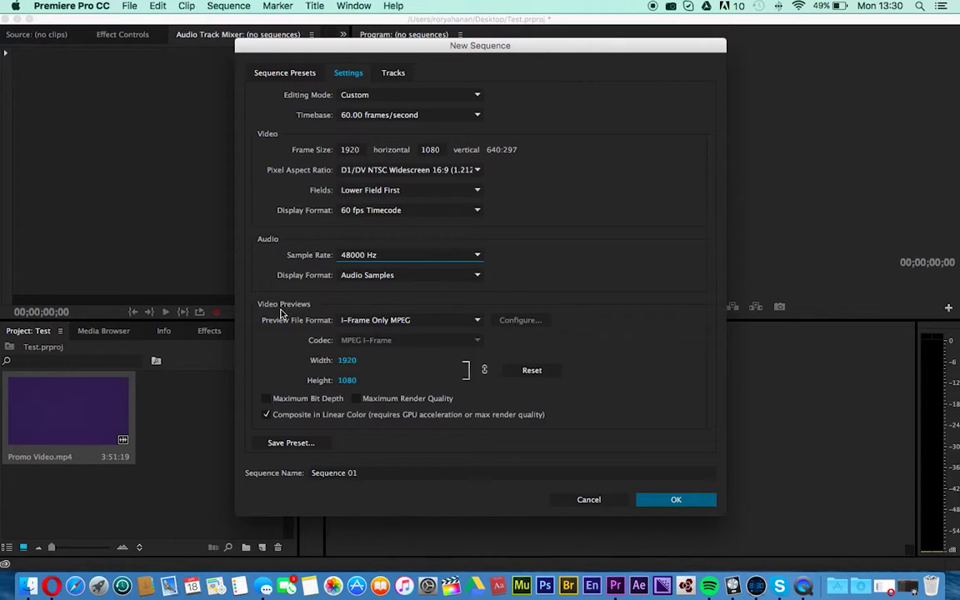
# Set the video preview file format to QuickTime with the Apple ProRes 422 (HQ) codec
pyautogui.click(394, 320)
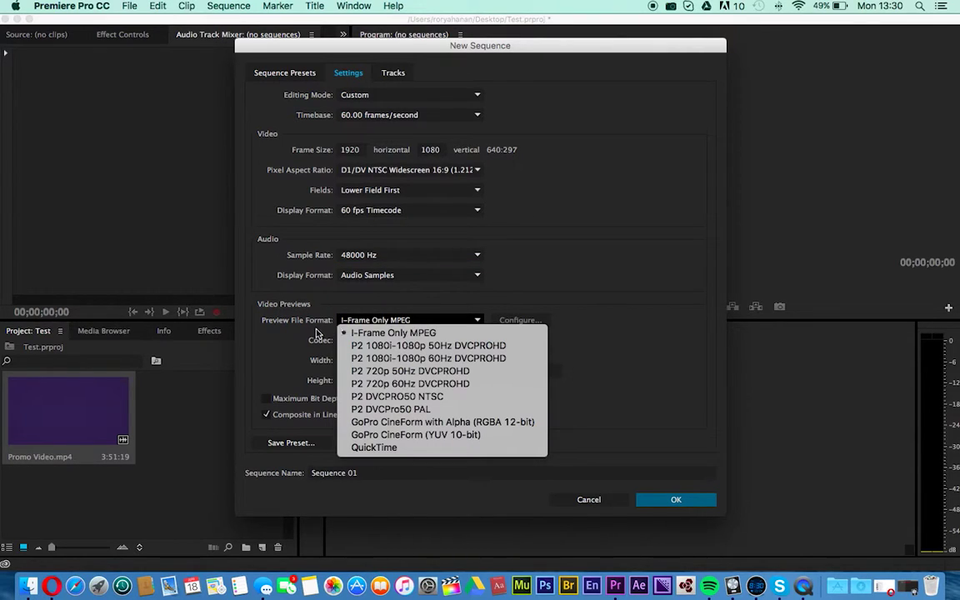
pyautogui.click(315, 333)
pyautogui.click(366, 319)
pyautogui.click(396, 448)
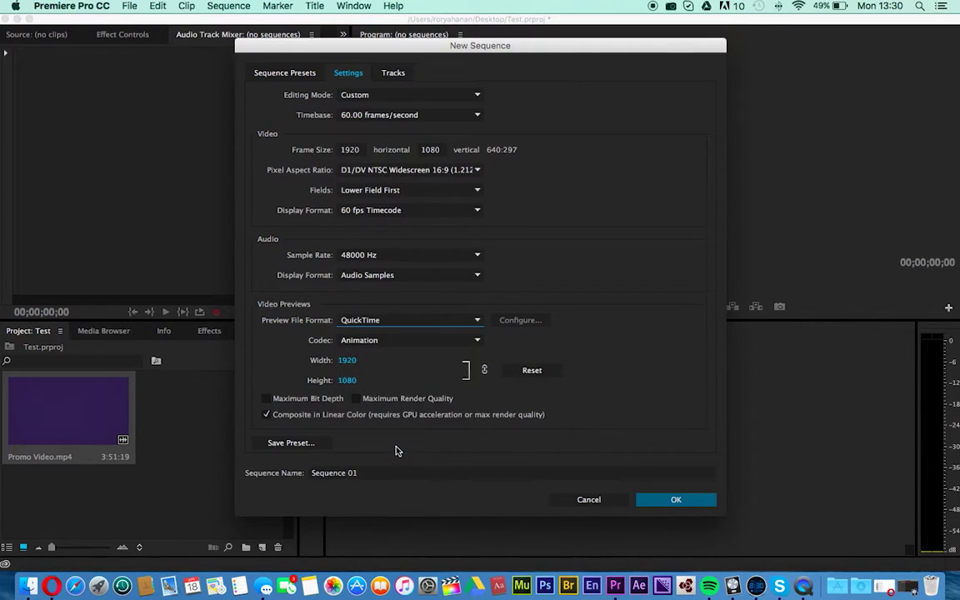
pyautogui.click(350, 361)
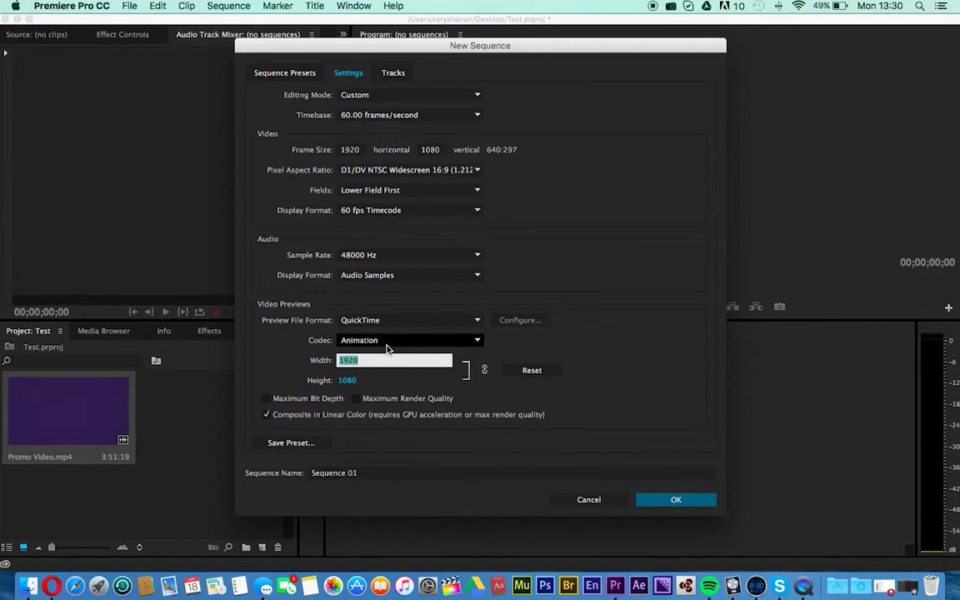
pyautogui.click(369, 340)
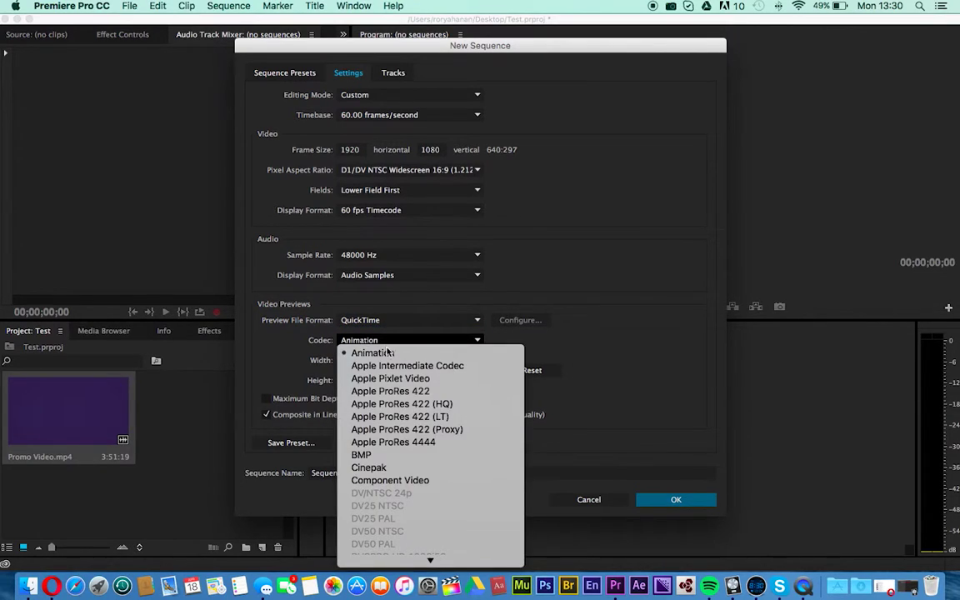
pyautogui.click(436, 406)
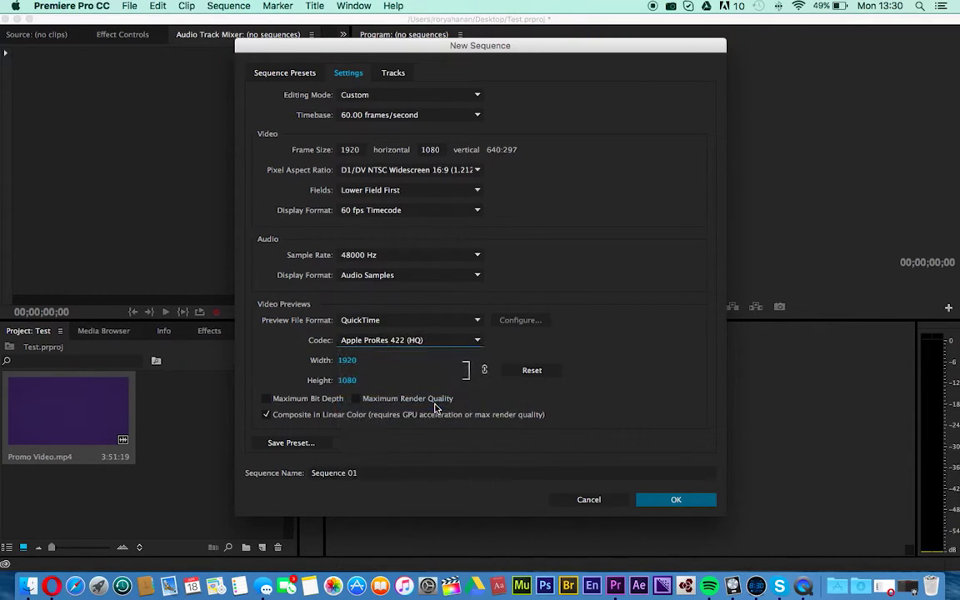
# Set the video preview width to 720, keeping its proportions linked to the height
pyautogui.click(349, 360)
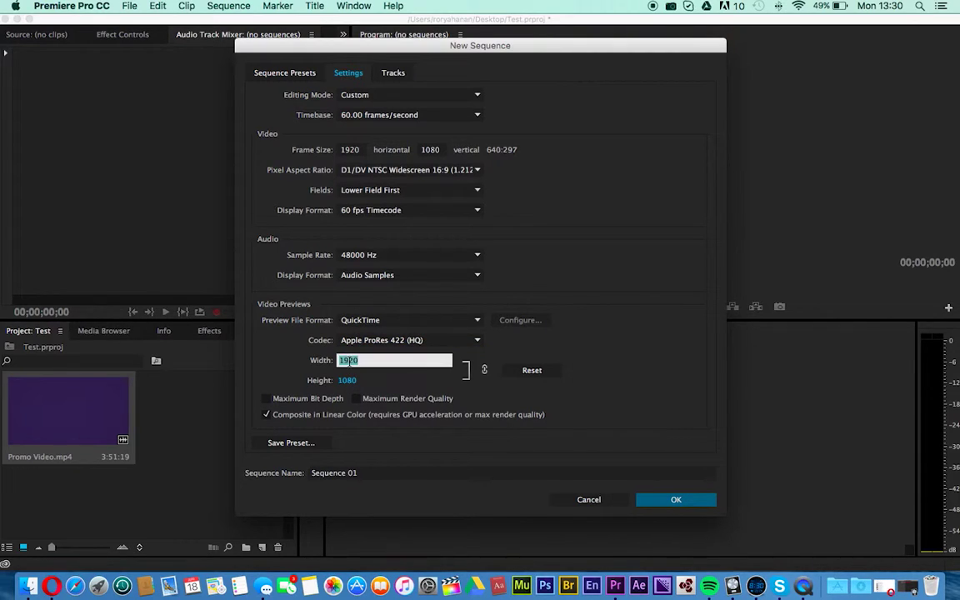
pyautogui.write('720')
pyautogui.press('Return')
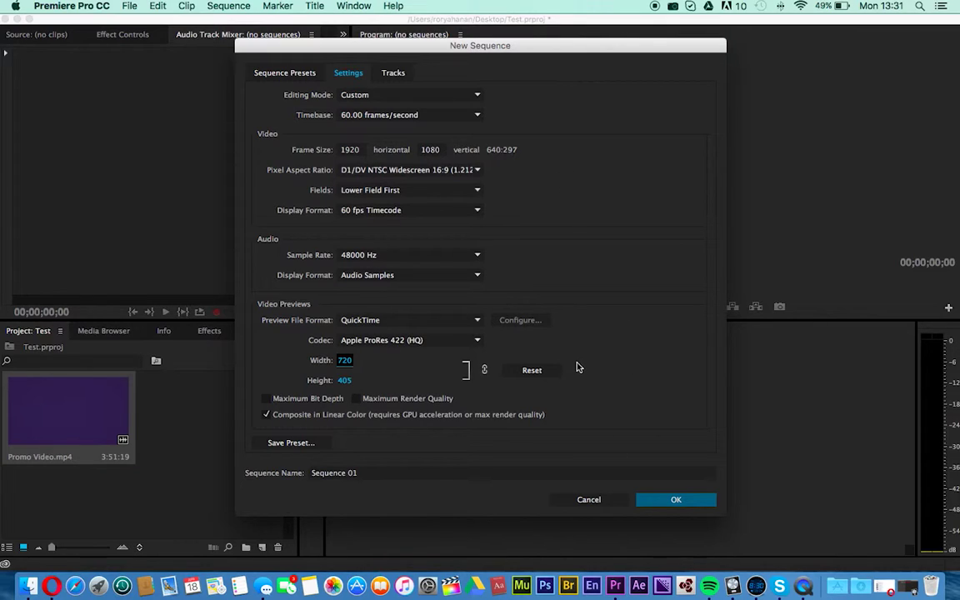
# Name the new sequence Test Sequence
pyautogui.click(417, 473)
pyautogui.press('BackSpace')
pyautogui.press('BackSpace')
pyautogui.press('BackSpace')
pyautogui.press('BackSpace')
pyautogui.press('BackSpace')
pyautogui.press('BackSpace')
pyautogui.press('BackSpace')
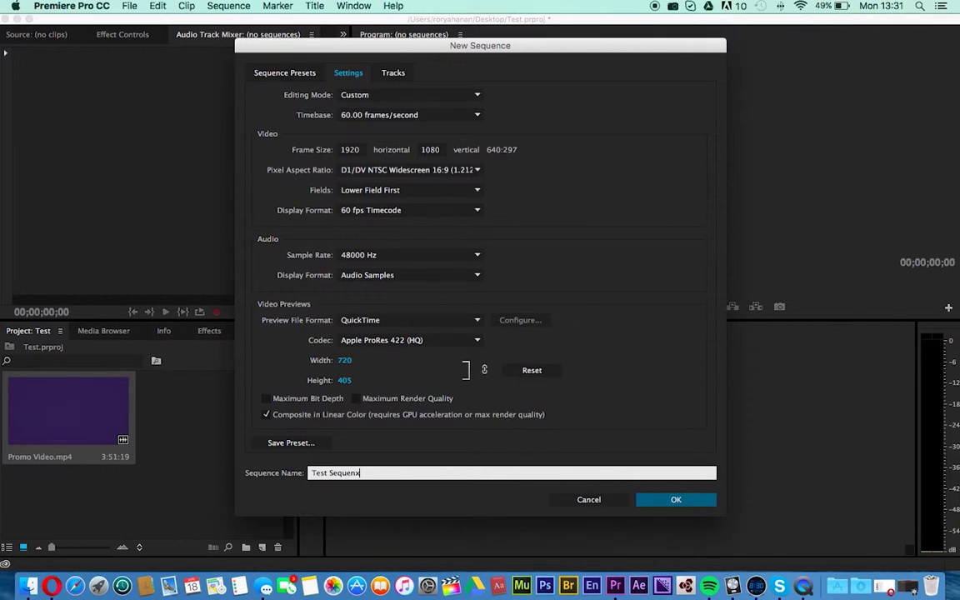
# Save the current sequence settings as a preset named Test preset
pyautogui.click(288, 441)
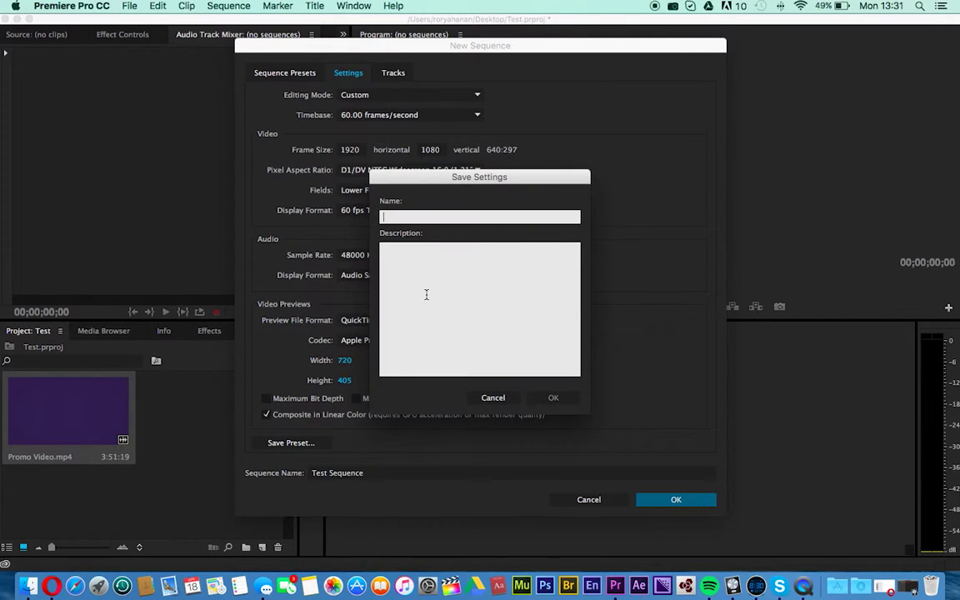
pyautogui.write('Test pre')
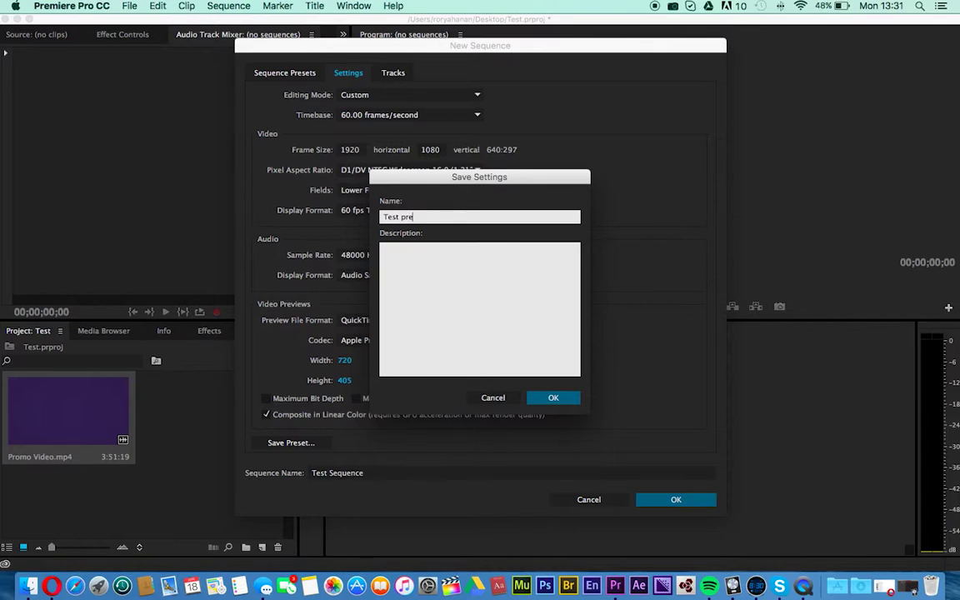
pyautogui.write('set')
pyautogui.click(553, 398)
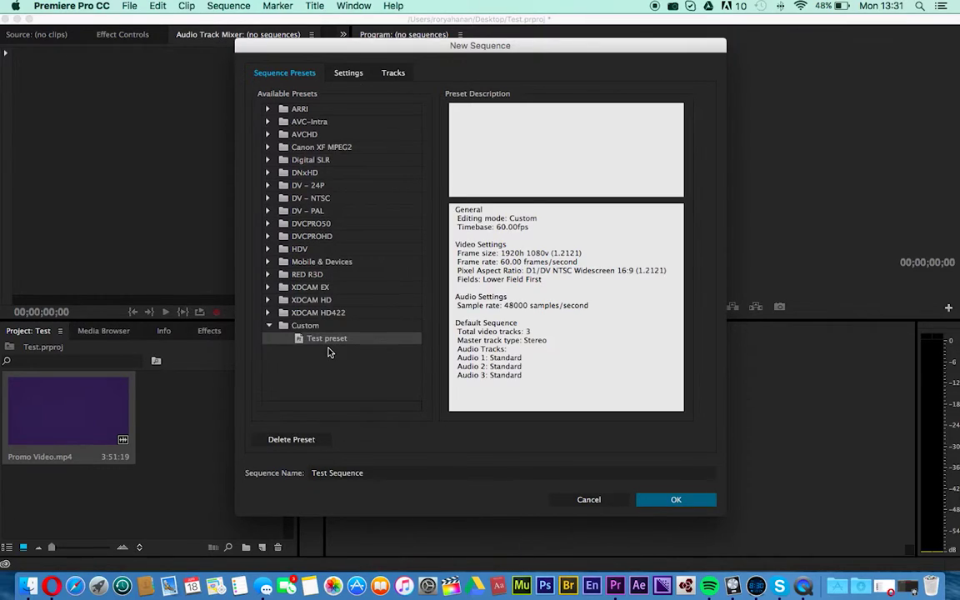
# Create the sequence from Test preset in the Custom presets folder
pyautogui.click(269, 327)
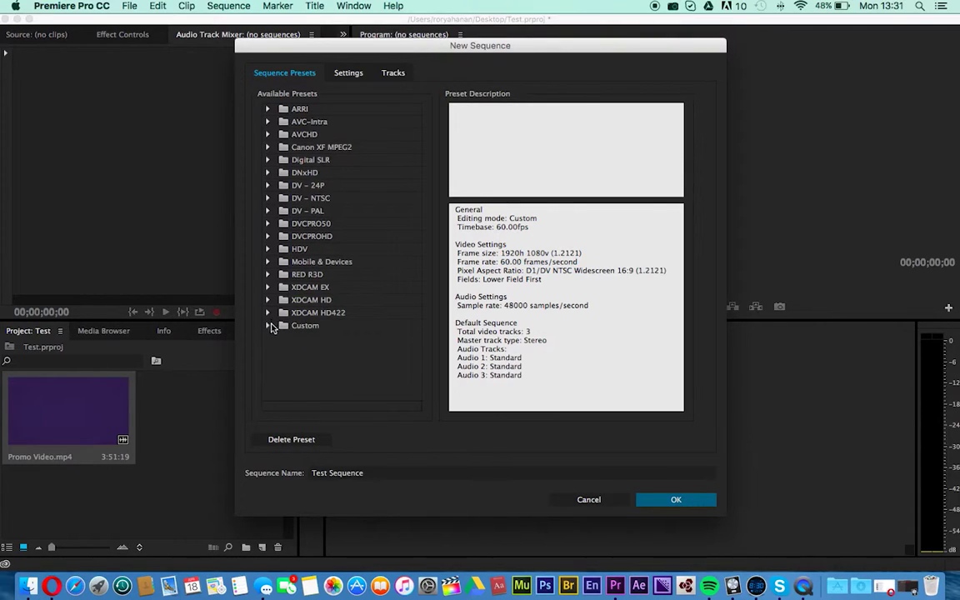
pyautogui.click(268, 326)
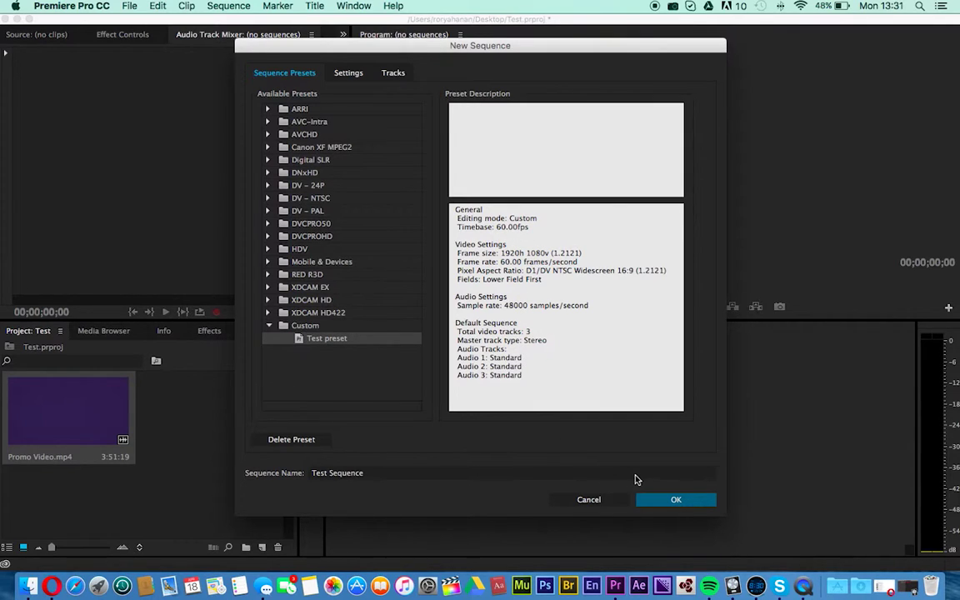
pyautogui.click(652, 501)
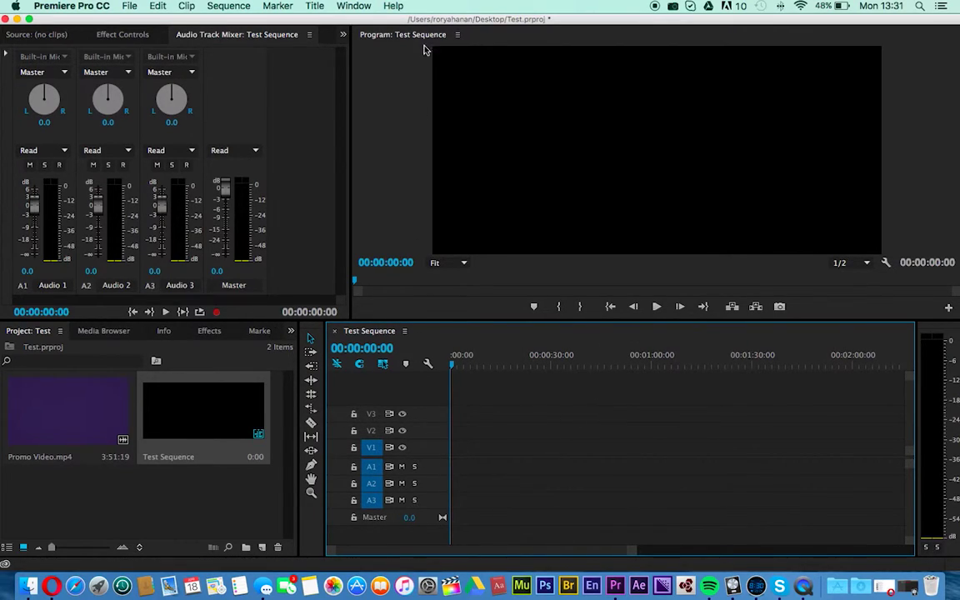
pyautogui.click(621, 124)
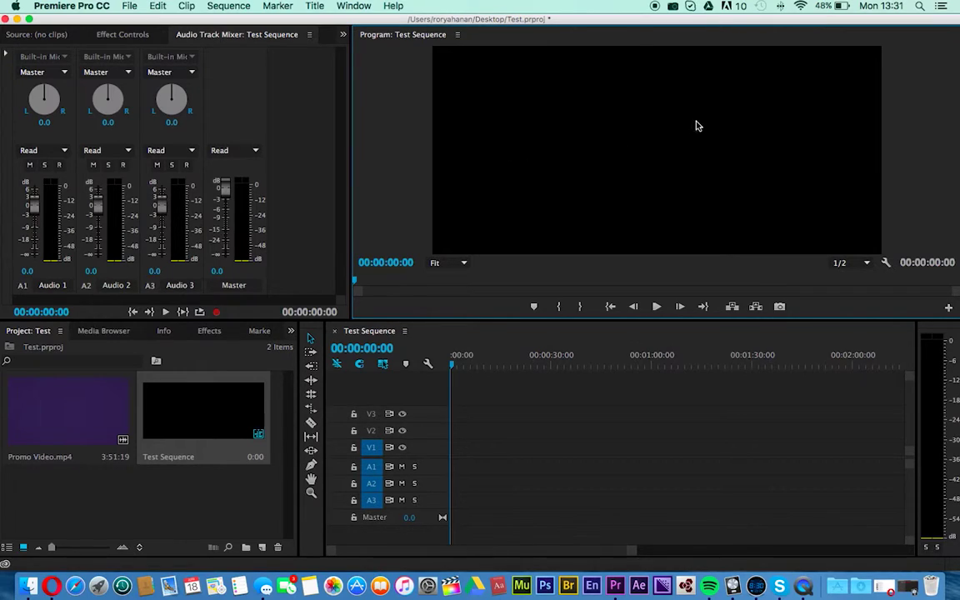
pyautogui.click(338, 161)
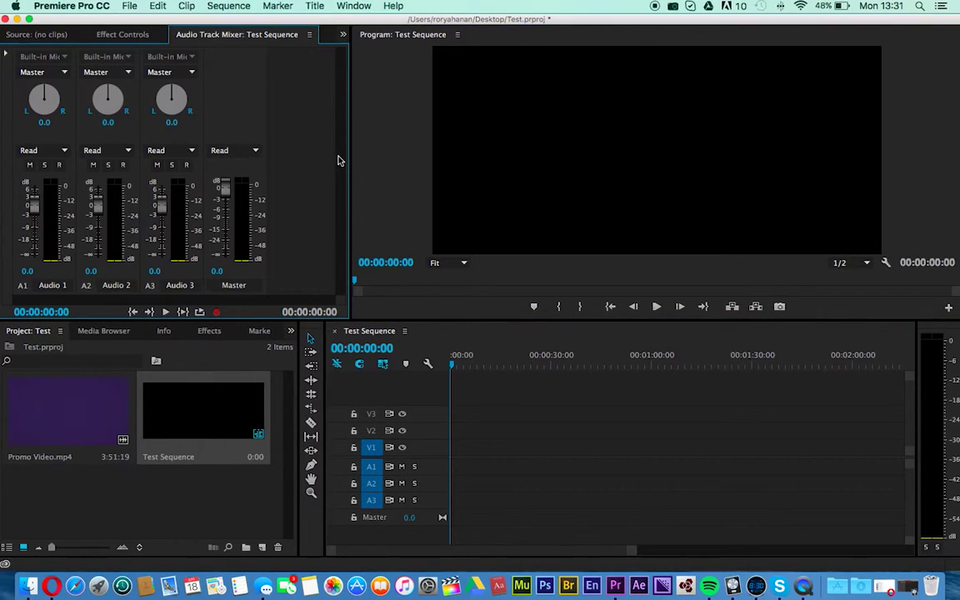
# Place Promo Video.mp4 at the start of tracks V1 and A1, keeping the existing sequence settings
pyautogui.click(96, 434)
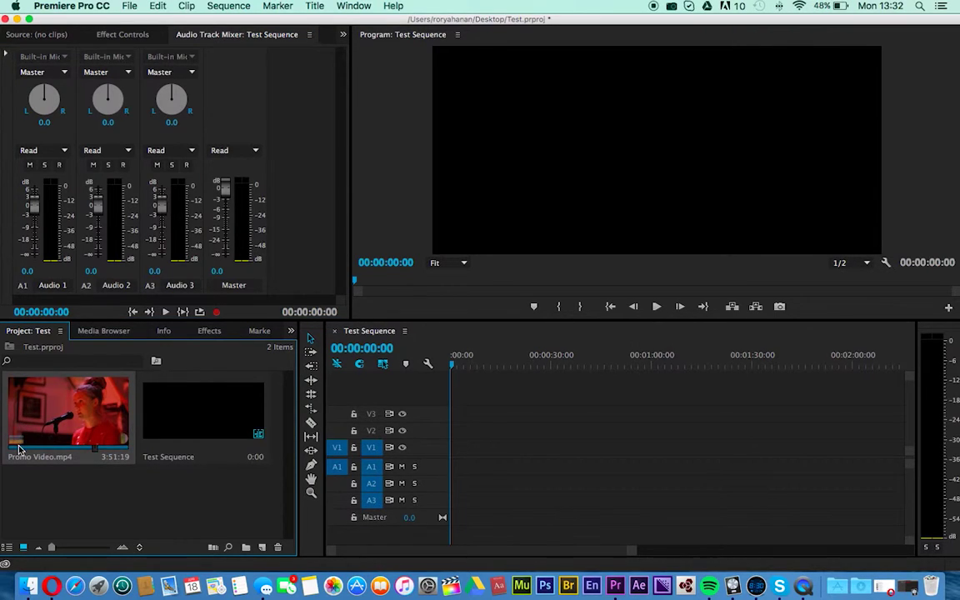
pyautogui.moveTo(28, 425); pyautogui.dragTo(434, 466)
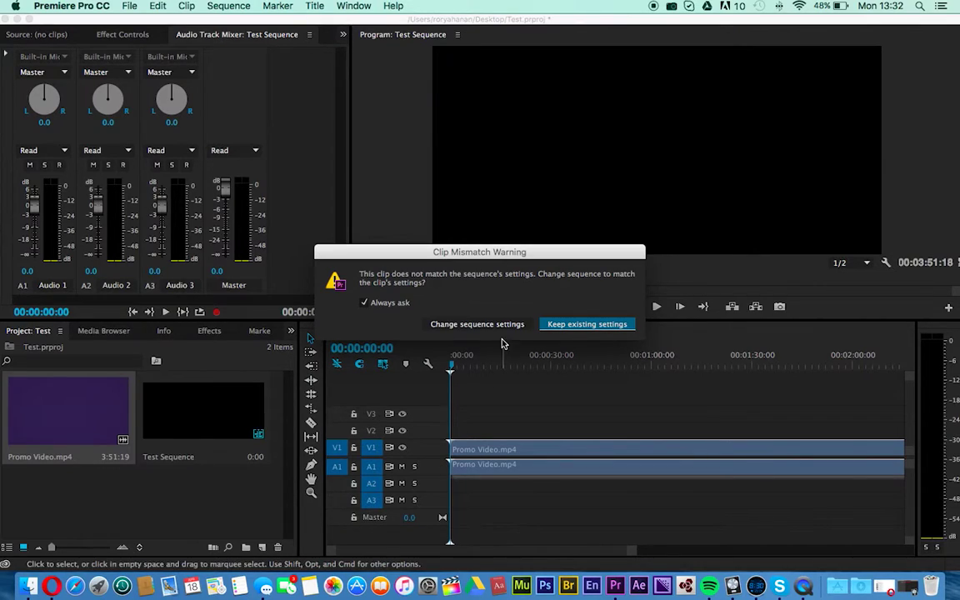
pyautogui.moveTo(480, 251); pyautogui.dragTo(520, 158)
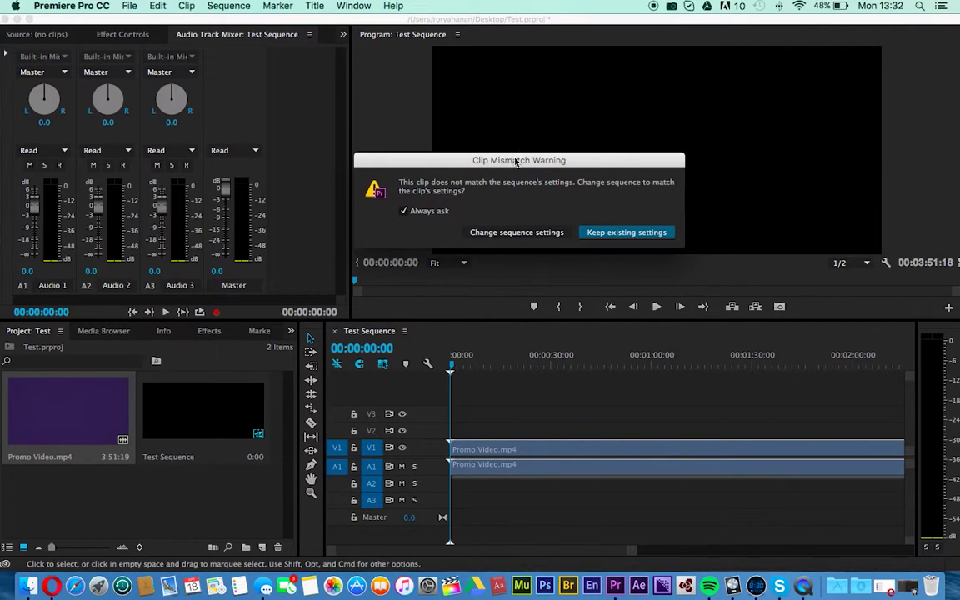
pyautogui.moveTo(516, 161); pyautogui.dragTo(600, 163)
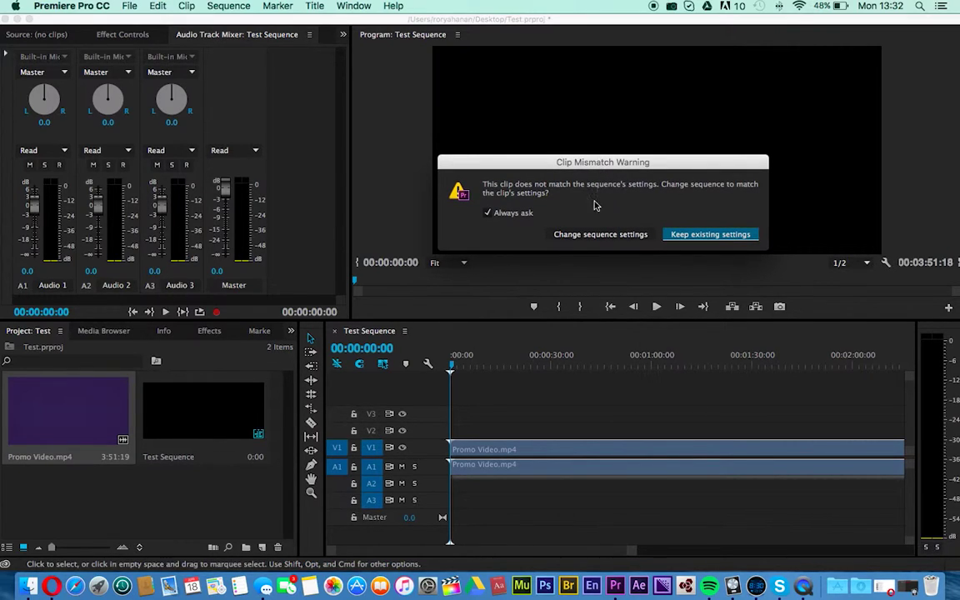
pyautogui.click(683, 236)
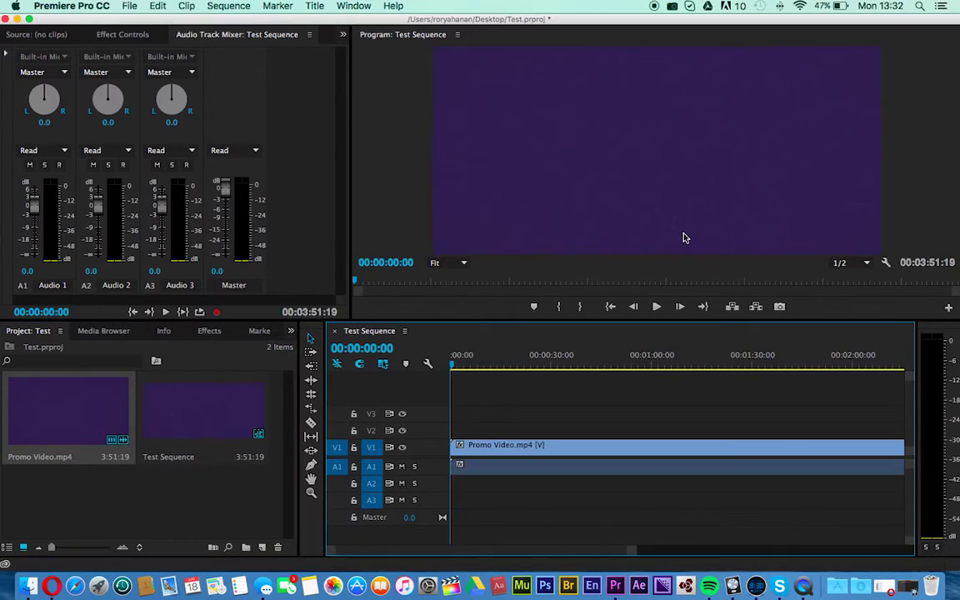
# Scale down and reposition the promo clip in the program preview so it is centred and fills the frame's full height
pyautogui.click(603, 192)
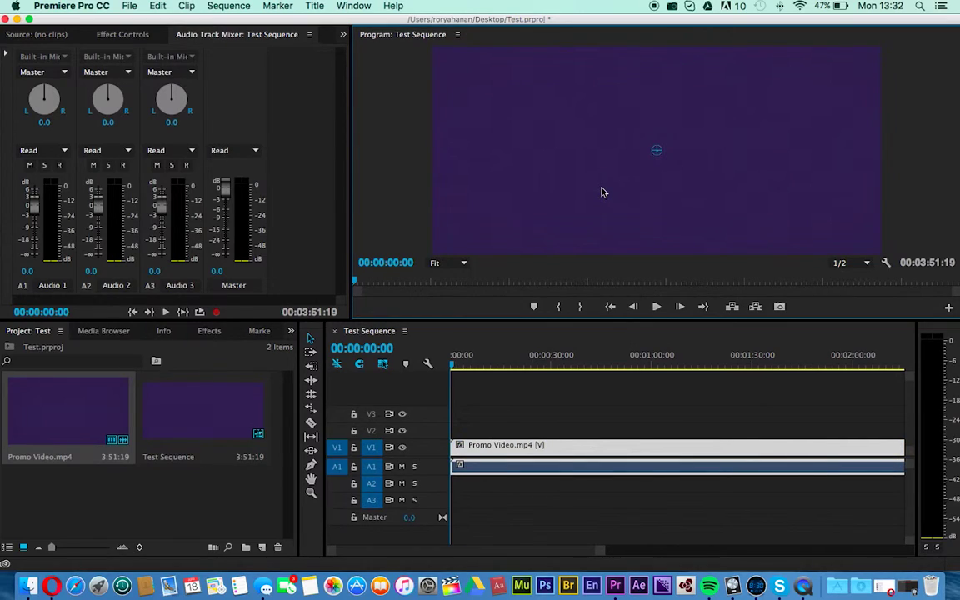
pyautogui.moveTo(552, 117); pyautogui.dragTo(739, 240)
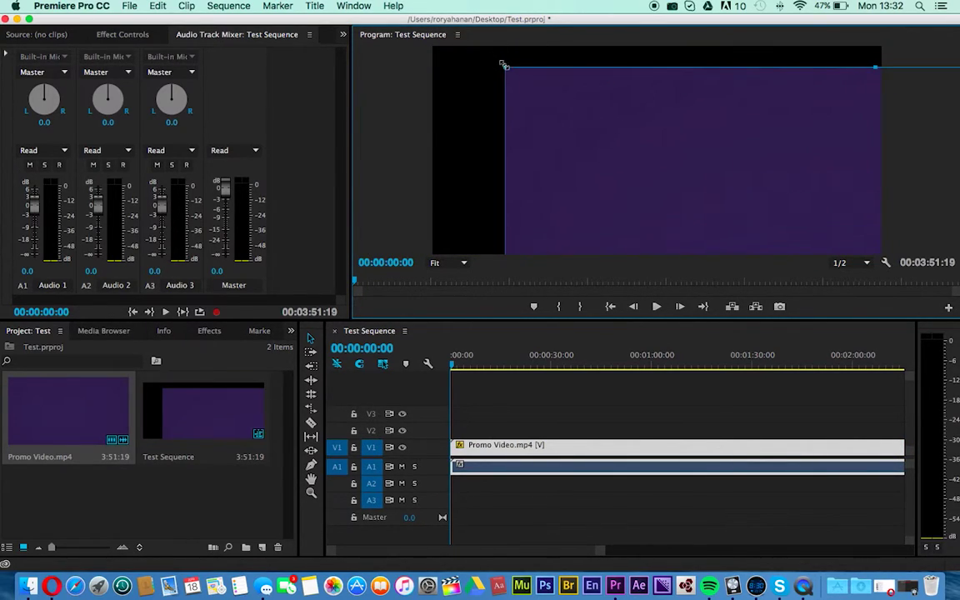
pyautogui.moveTo(505, 66); pyautogui.dragTo(729, 193)
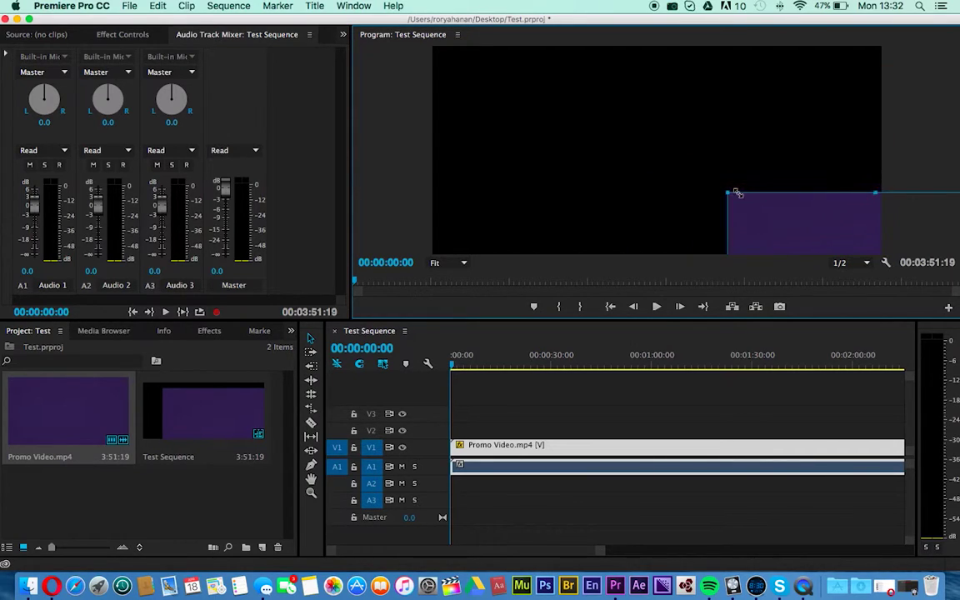
pyautogui.moveTo(775, 221); pyautogui.dragTo(555, 77)
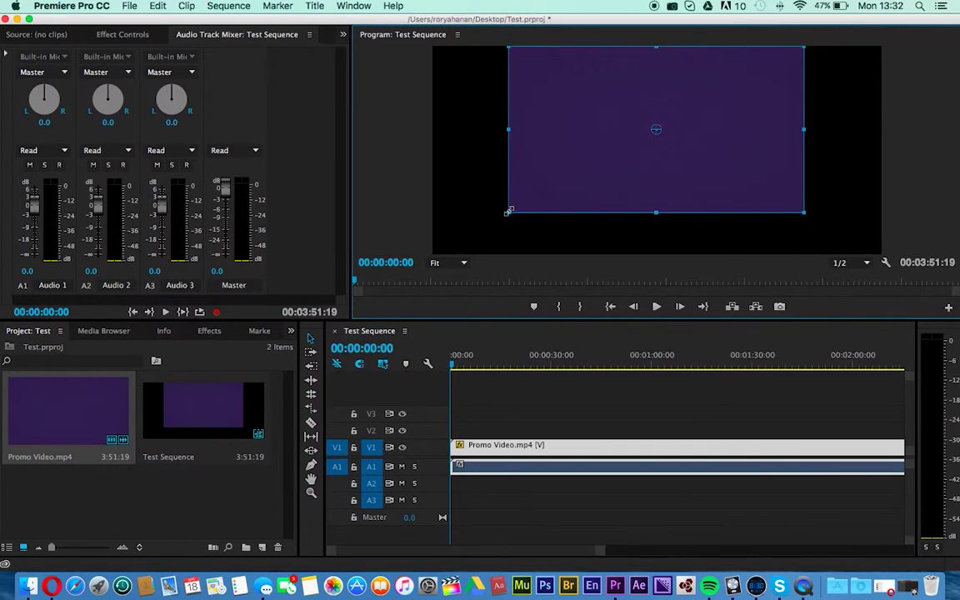
pyautogui.moveTo(462, 227); pyautogui.dragTo(439, 228)
pyautogui.moveTo(667, 166); pyautogui.dragTo(668, 188)
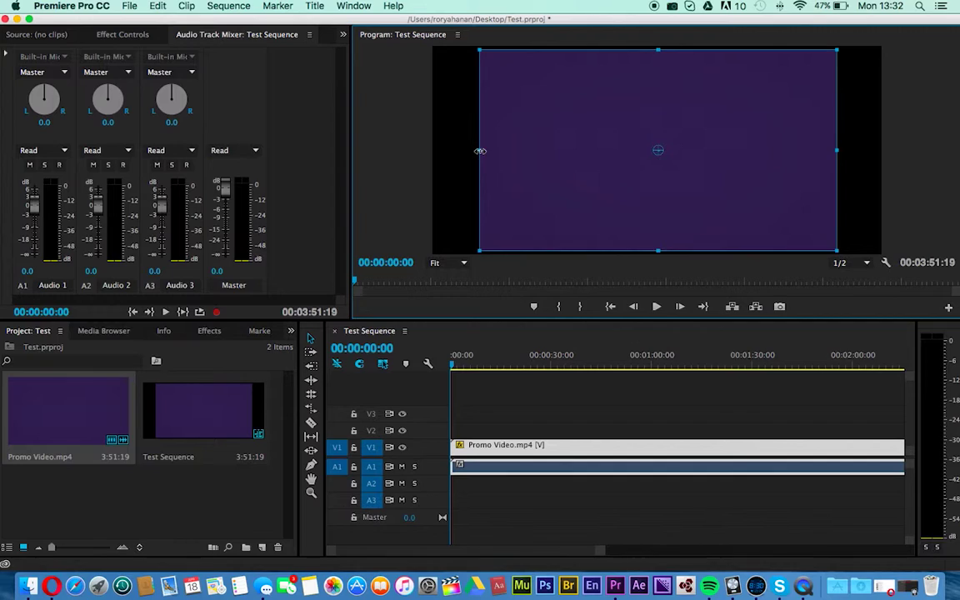
pyautogui.moveTo(478, 151); pyautogui.dragTo(463, 152)
pyautogui.click(417, 144)
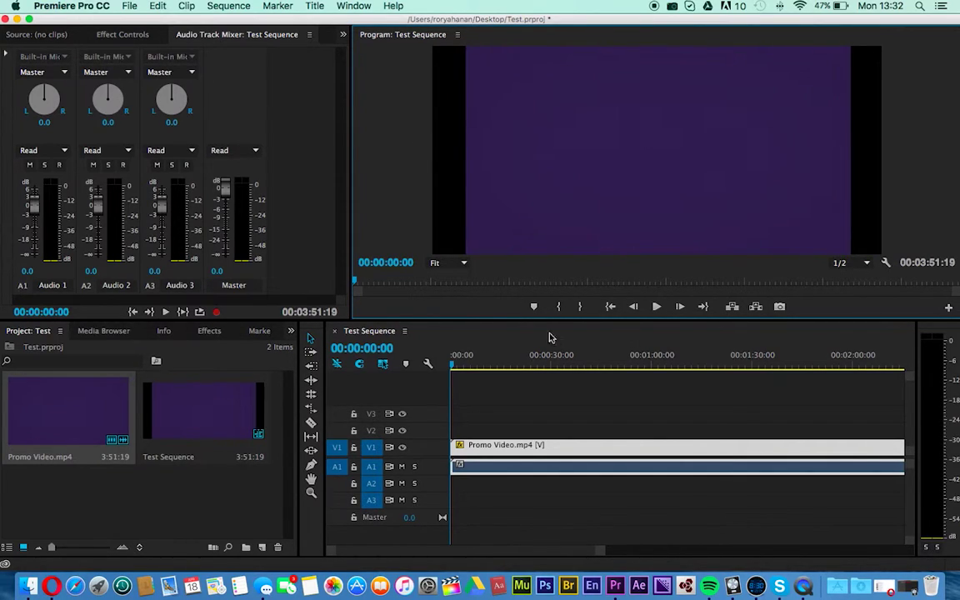
# Examine the promo clip's picture in the program preview at several points along the timeline
pyautogui.click(577, 366)
pyautogui.click(620, 367)
pyautogui.click(649, 367)
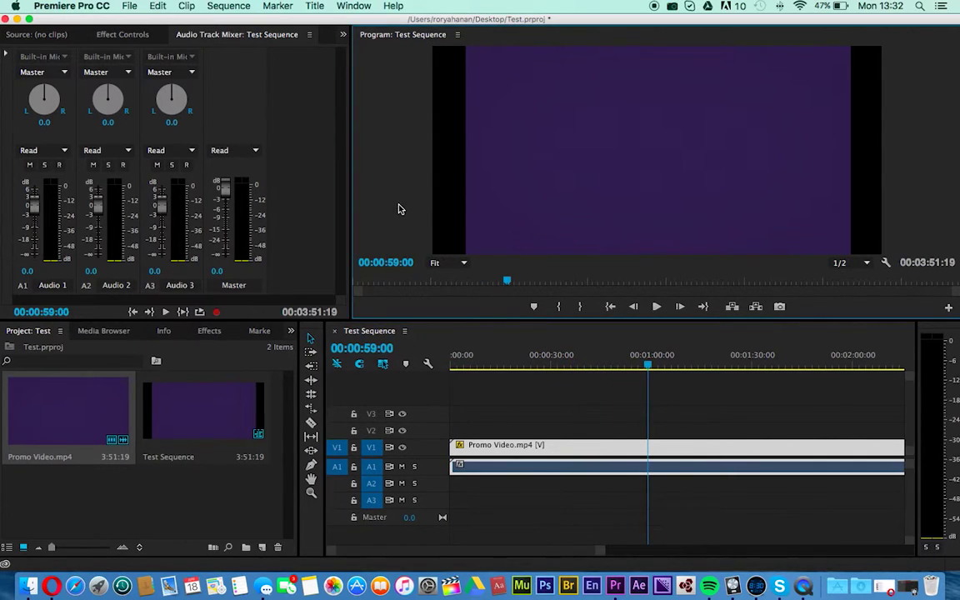
pyautogui.click(239, 6)
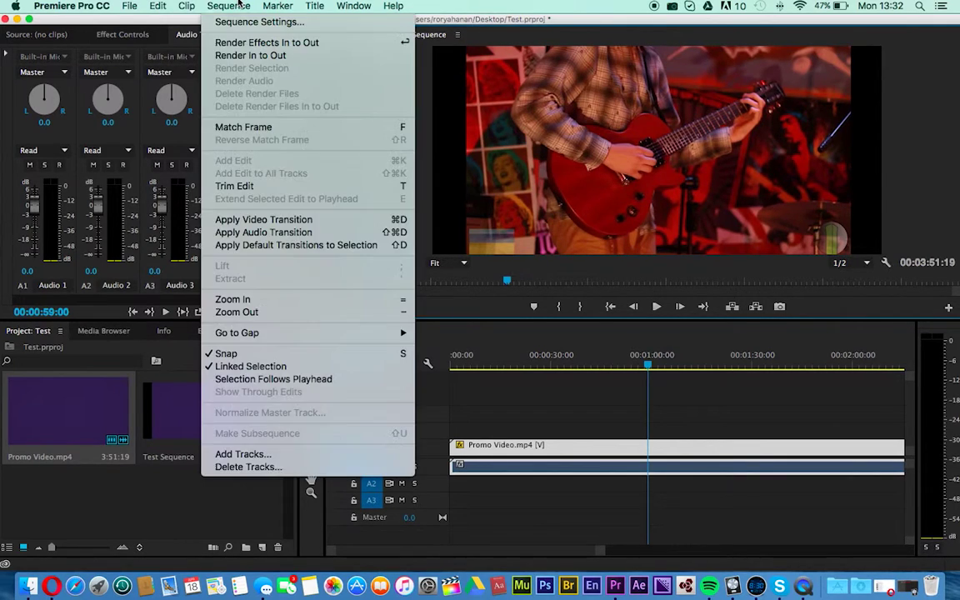
pyautogui.click(731, 296)
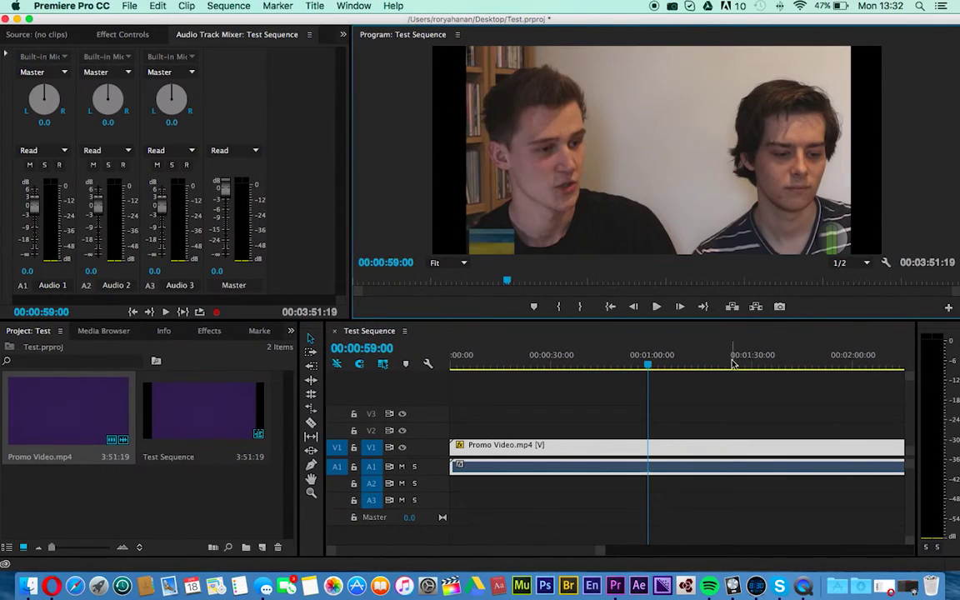
pyautogui.moveTo(731, 368); pyautogui.dragTo(798, 372)
pyautogui.hscroll(5, 797, 372)
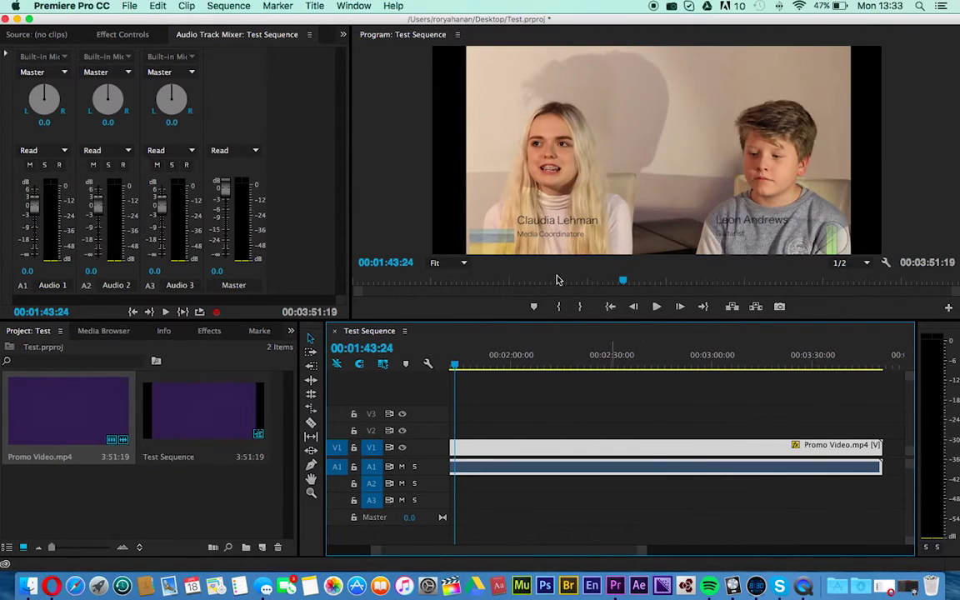
pyautogui.hscroll(-2, 578, 364)
pyautogui.click(516, 364)
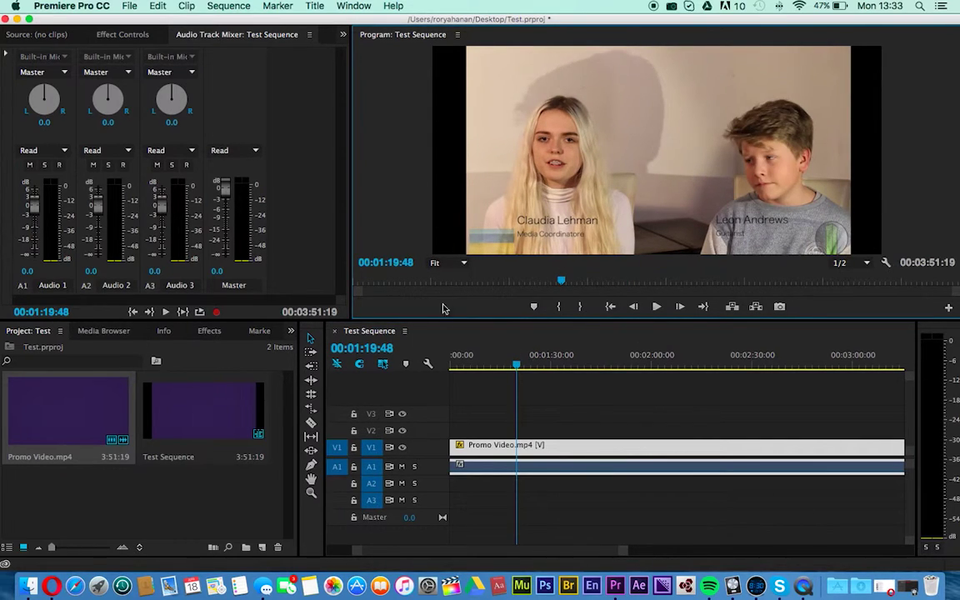
pyautogui.hscroll(-2, 485, 376)
pyautogui.click(494, 371)
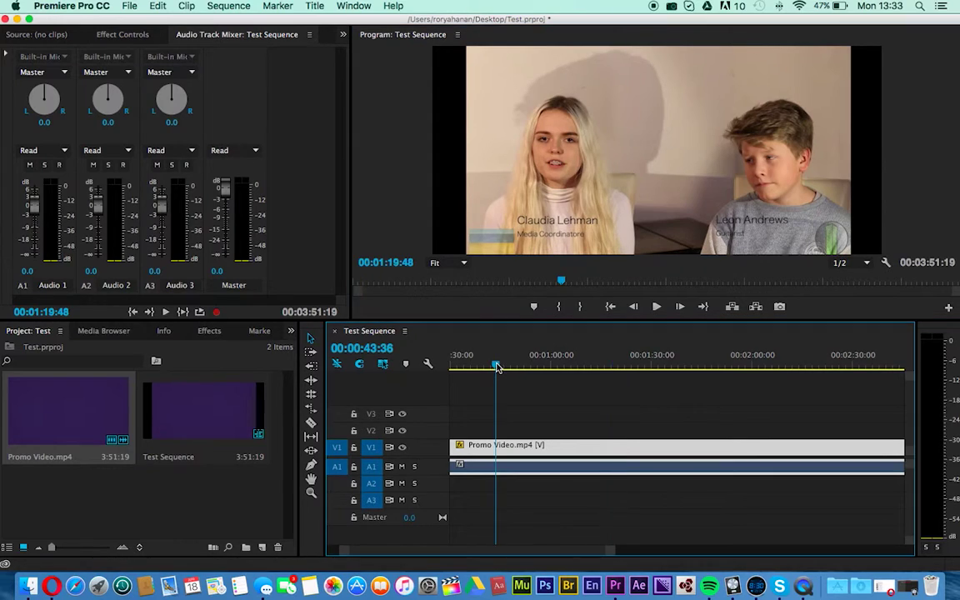
# Set Test Sequence's video preview size to 1920 wide by 1080 high and accept deleting its existing preview files
pyautogui.click(209, 5)
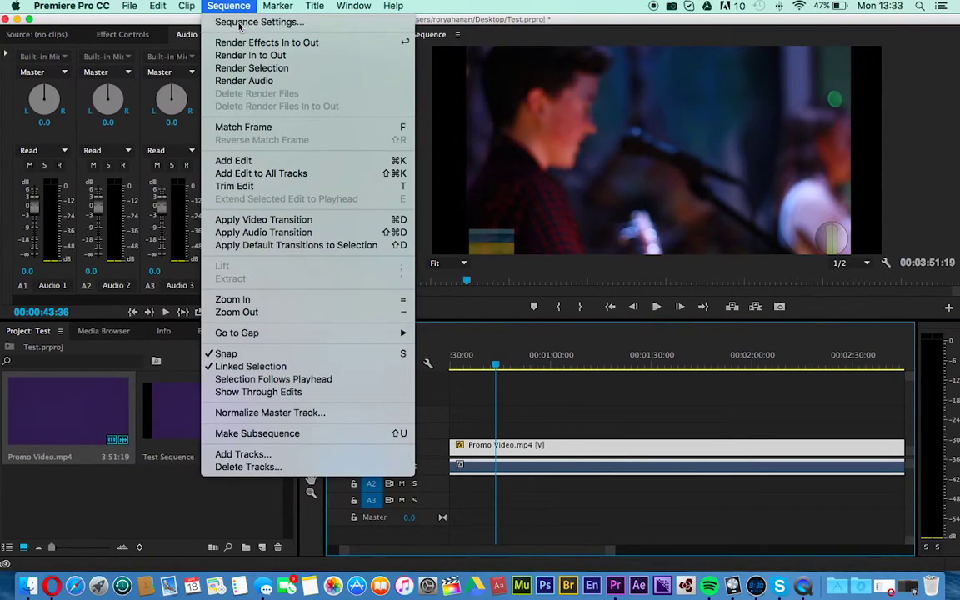
pyautogui.click(241, 22)
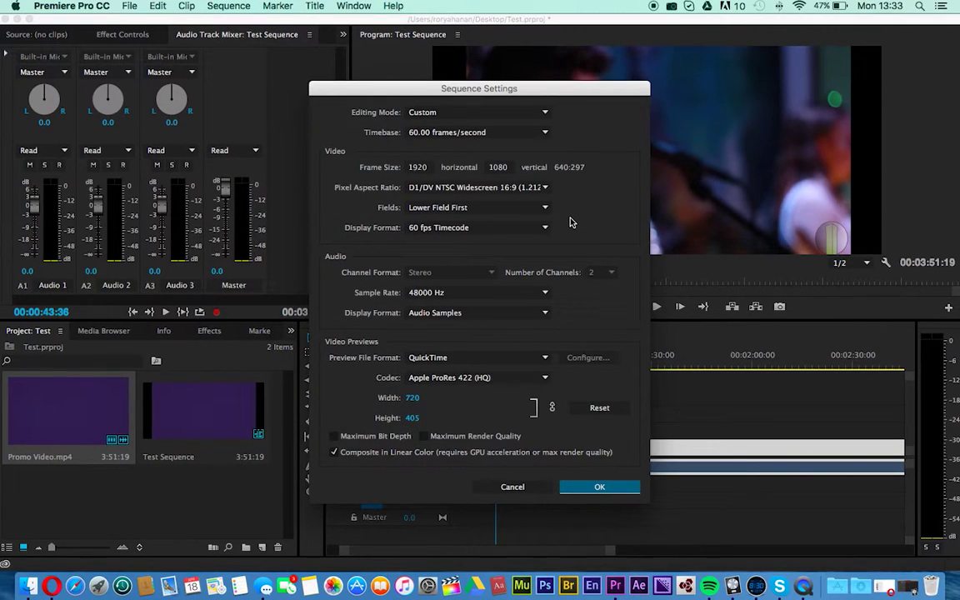
pyautogui.click(413, 397)
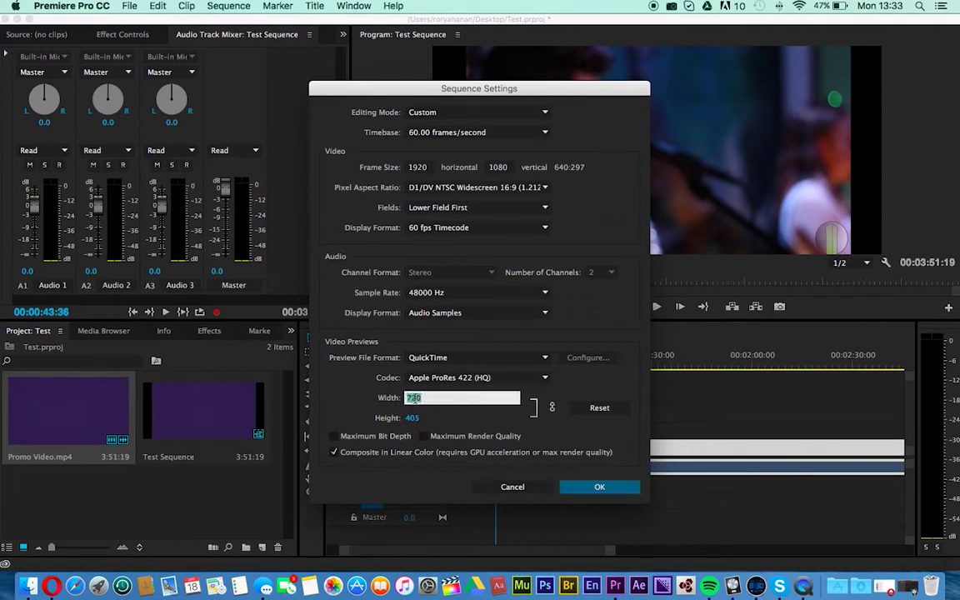
pyautogui.write('1920')
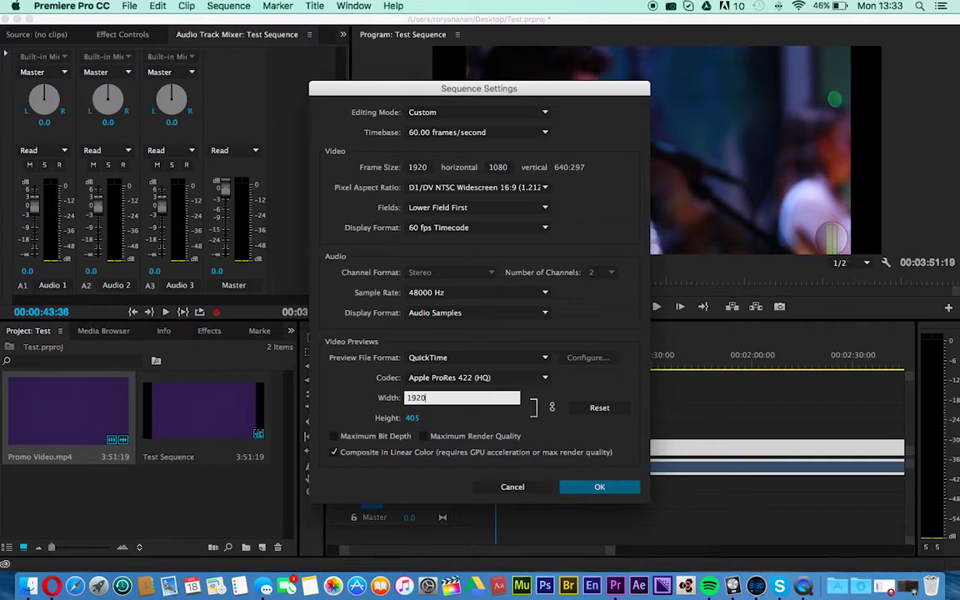
pyautogui.press('Tab')
pyautogui.click(549, 433)
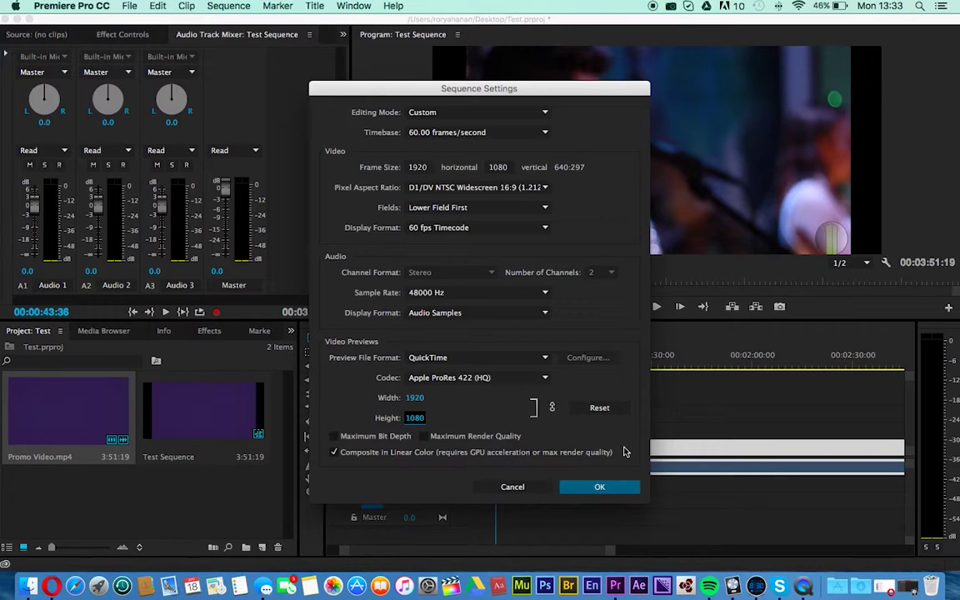
pyautogui.click(616, 490)
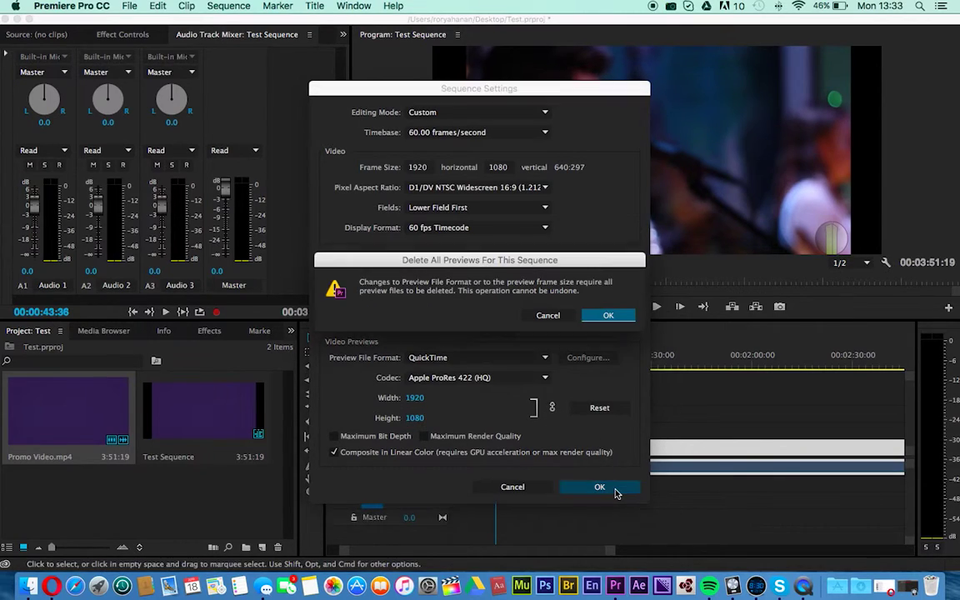
pyautogui.click(607, 317)
# Scale up the promo clip in the program preview so it fills the frame's full width
pyautogui.doubleClick(562, 180)
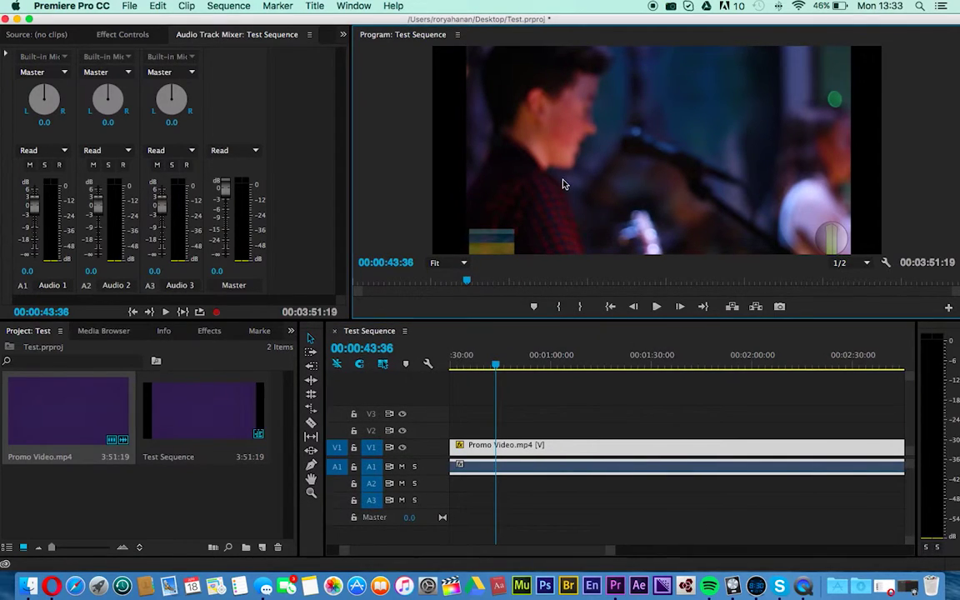
pyautogui.moveTo(465, 149); pyautogui.dragTo(399, 149)
pyautogui.click(400, 150)
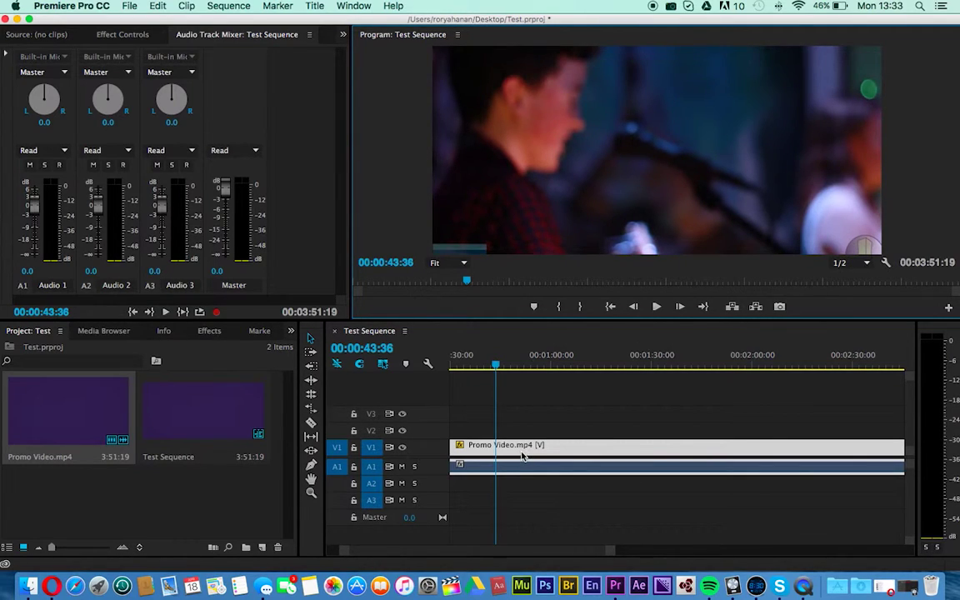
# Remove the promo clip from the timeline and place Promo Video.mp4 again at the start of V1 and A1, keeping the existing sequence settings
pyautogui.doubleClick(523, 456)
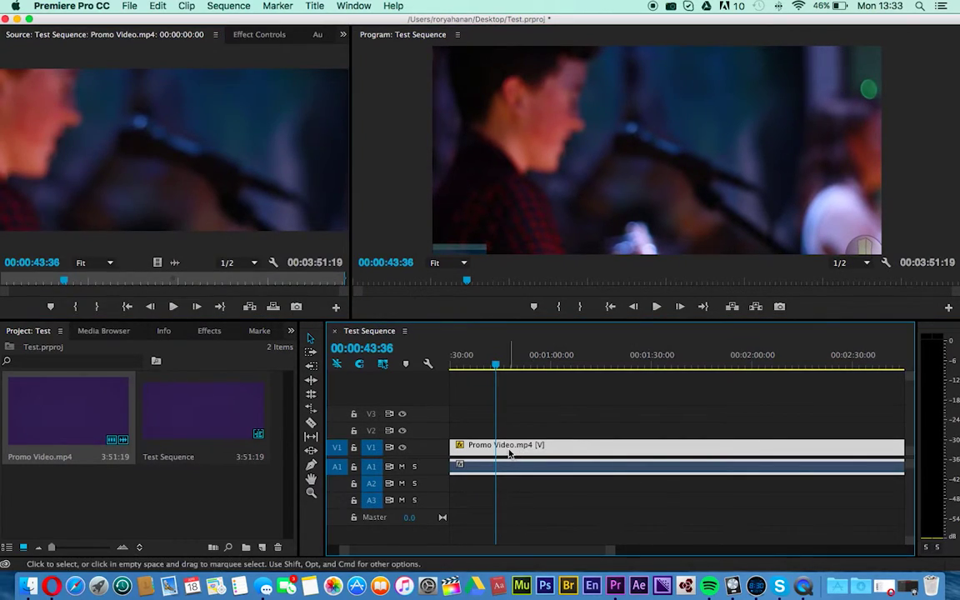
pyautogui.press('Delete')
pyautogui.moveTo(97, 405); pyautogui.dragTo(444, 449)
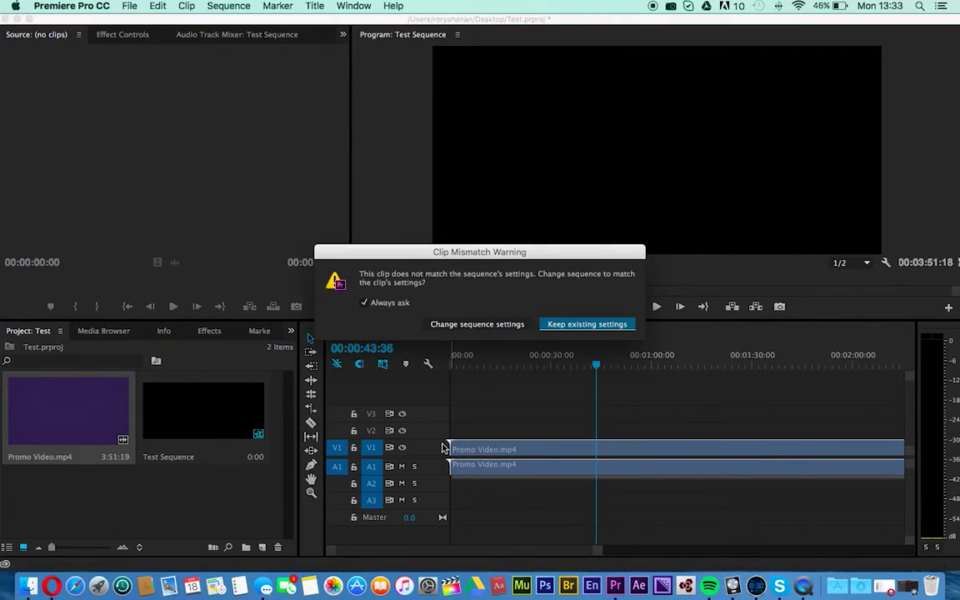
pyautogui.click(586, 324)
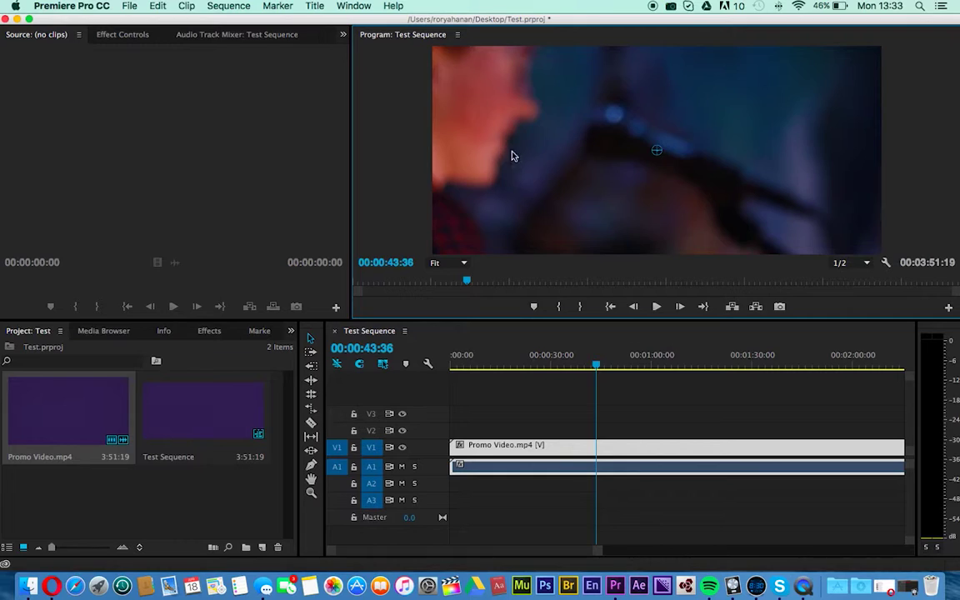
# Resize and reposition the re-placed promo clip to fill the preview frame's width, and check the picture at 11 seconds
pyautogui.moveTo(503, 148); pyautogui.dragTo(645, 206)
pyautogui.moveTo(429, 205); pyautogui.dragTo(621, 120)
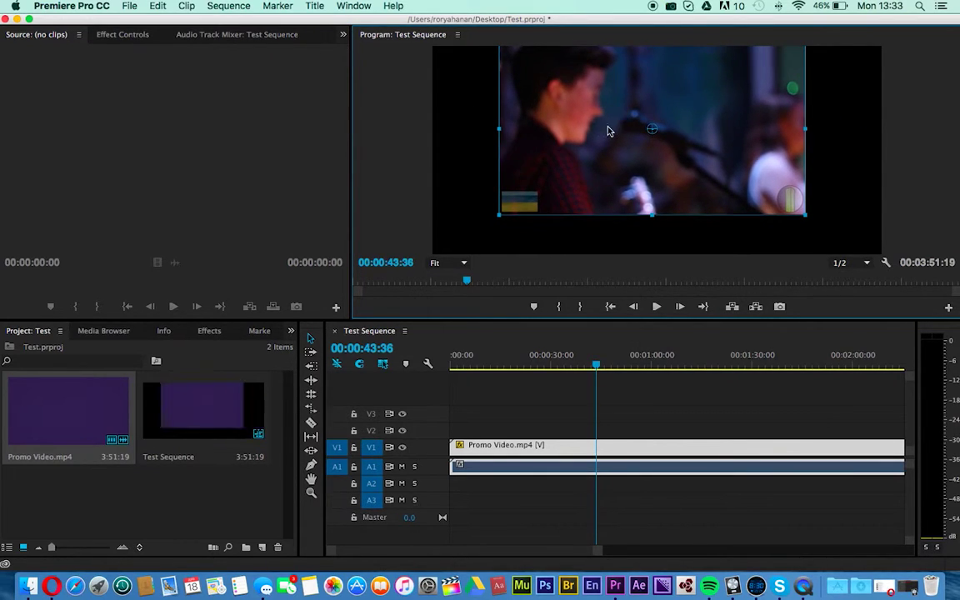
pyautogui.moveTo(503, 216); pyautogui.dragTo(446, 244)
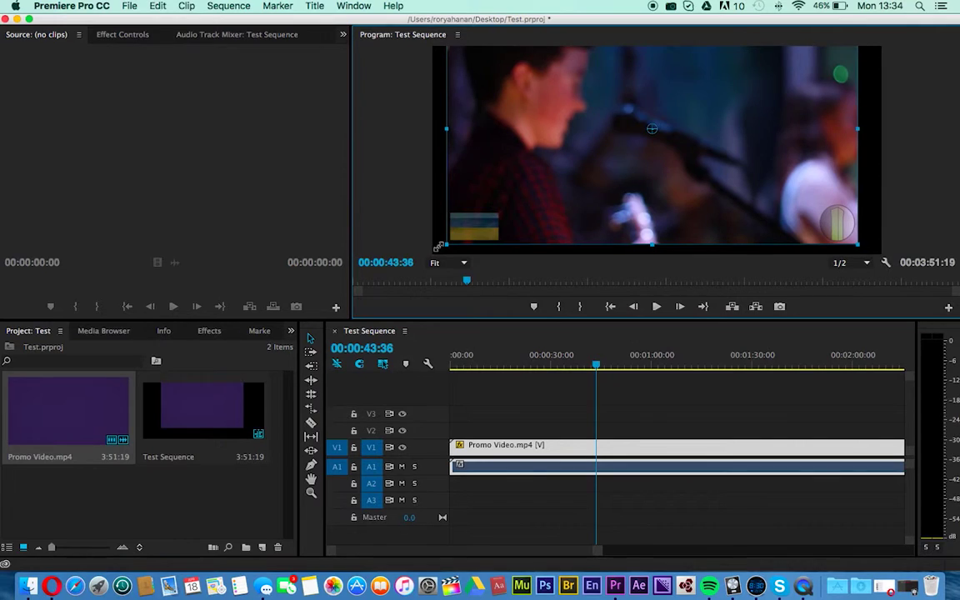
pyautogui.moveTo(561, 192); pyautogui.dragTo(567, 214)
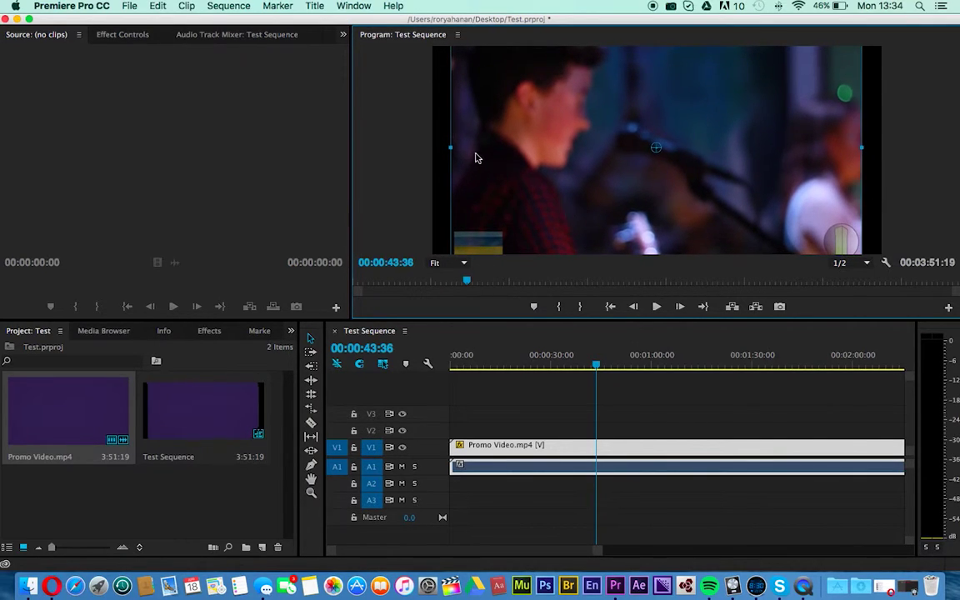
pyautogui.moveTo(426, 149); pyautogui.dragTo(405, 144)
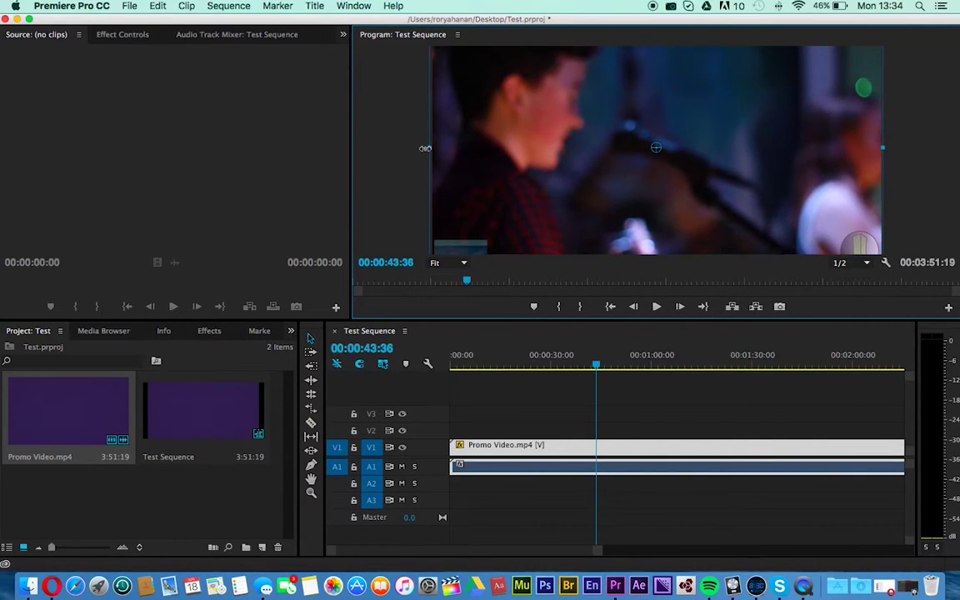
pyautogui.click(400, 138)
pyautogui.click(488, 363)
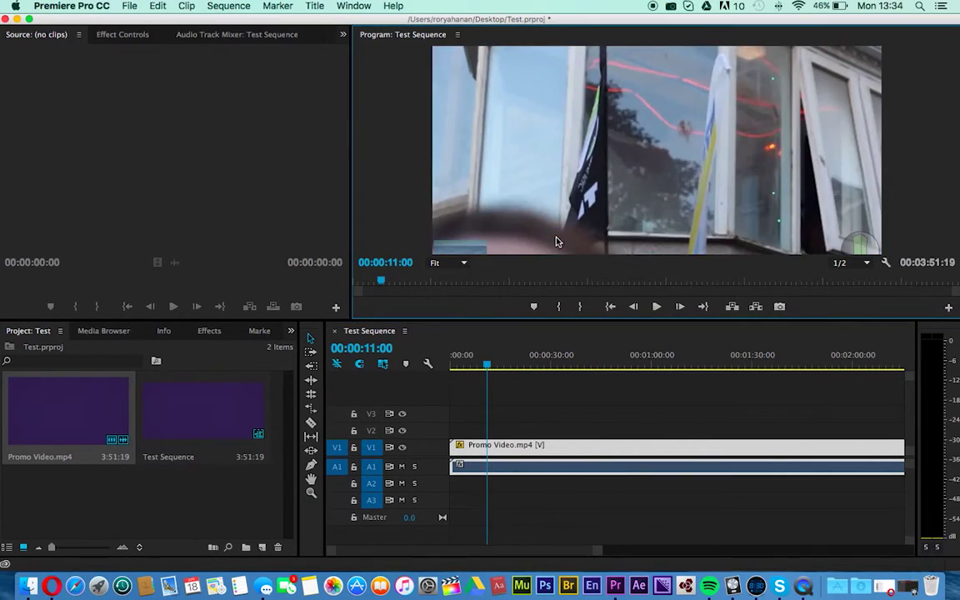
# Delete Test Sequence from the project
pyautogui.click(185, 436)
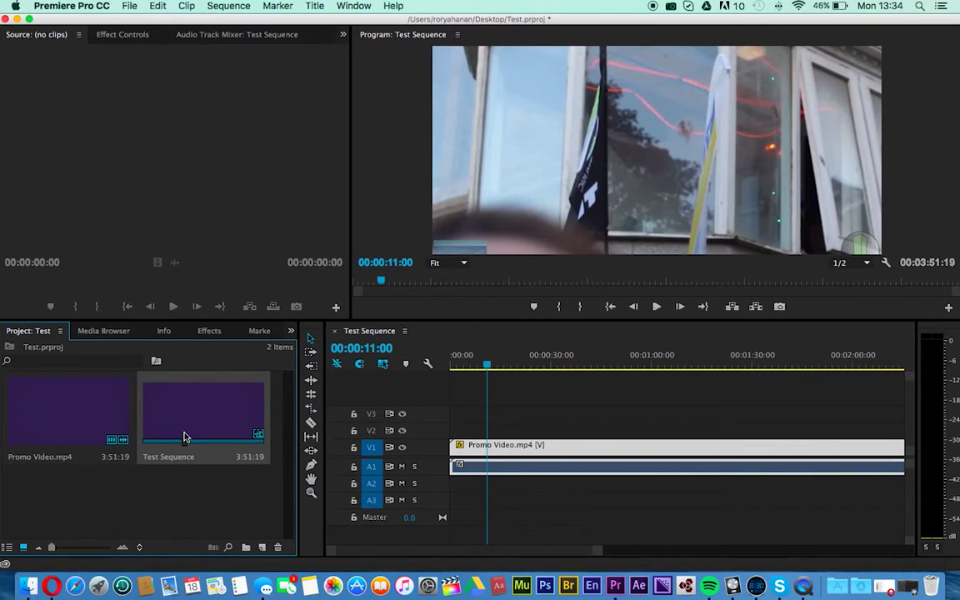
pyautogui.press('Delete')
# Create a new sequence using the Custom editing mode, with the video preview size set to 1920 by 1080
pyautogui.click(129, 5)
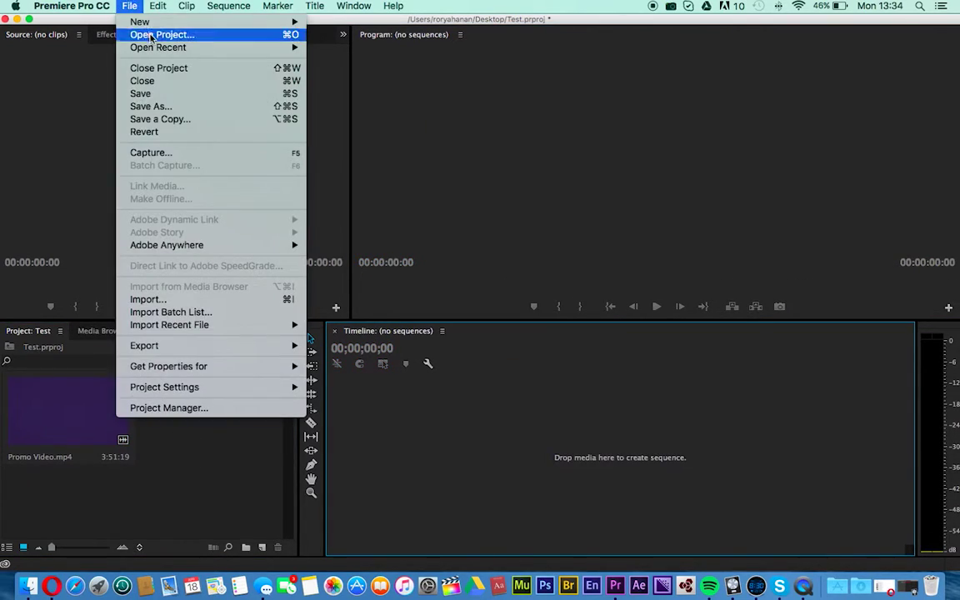
pyautogui.moveTo(212, 21)
pyautogui.click(345, 38)
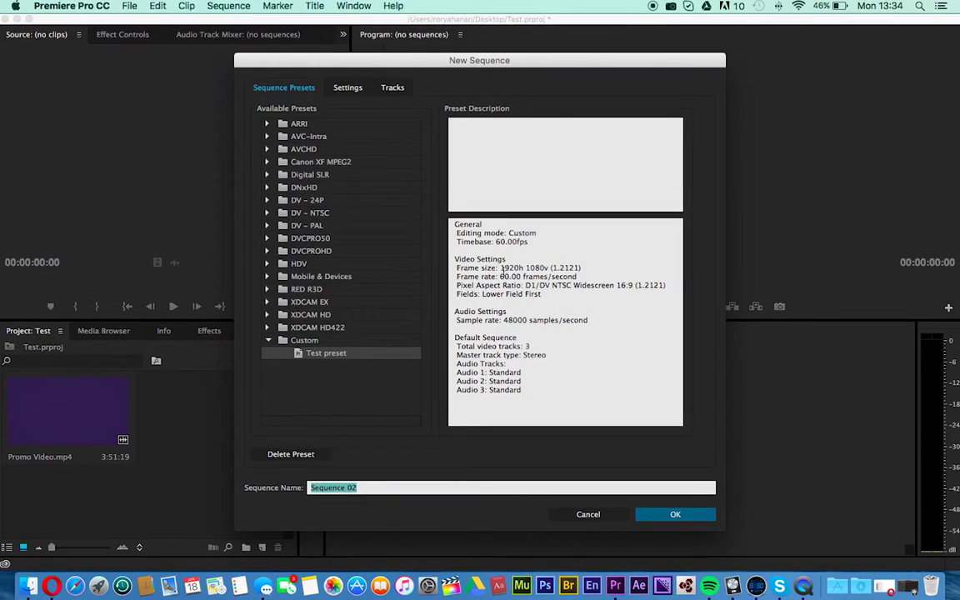
pyautogui.click(347, 89)
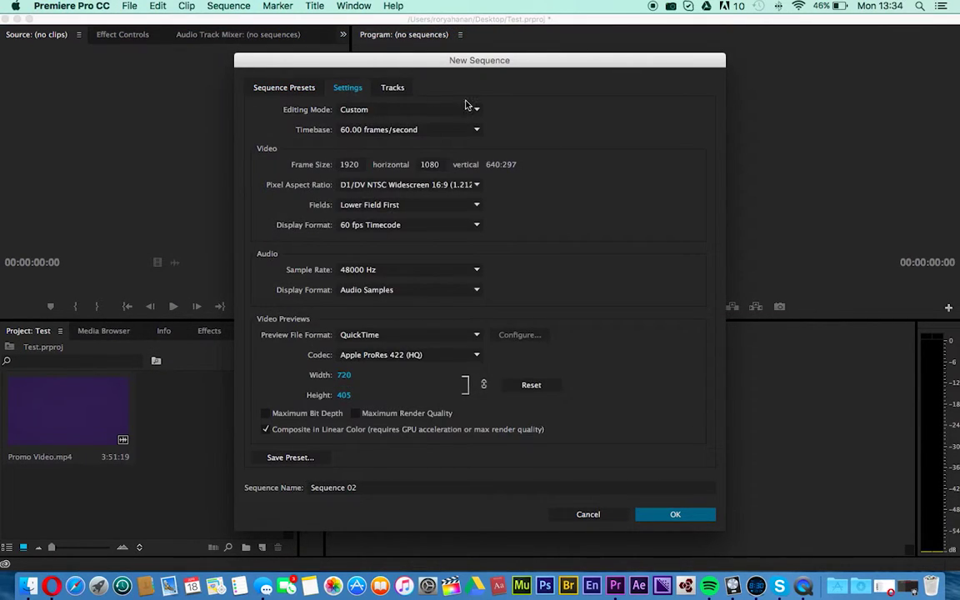
pyautogui.click(458, 109)
pyautogui.click(623, 124)
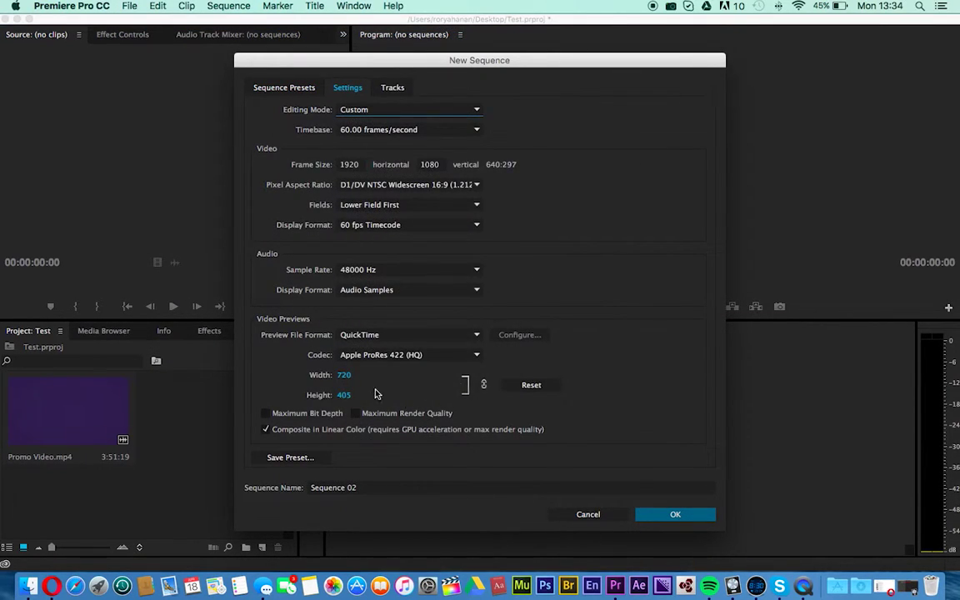
pyautogui.click(343, 375)
pyautogui.write('1')
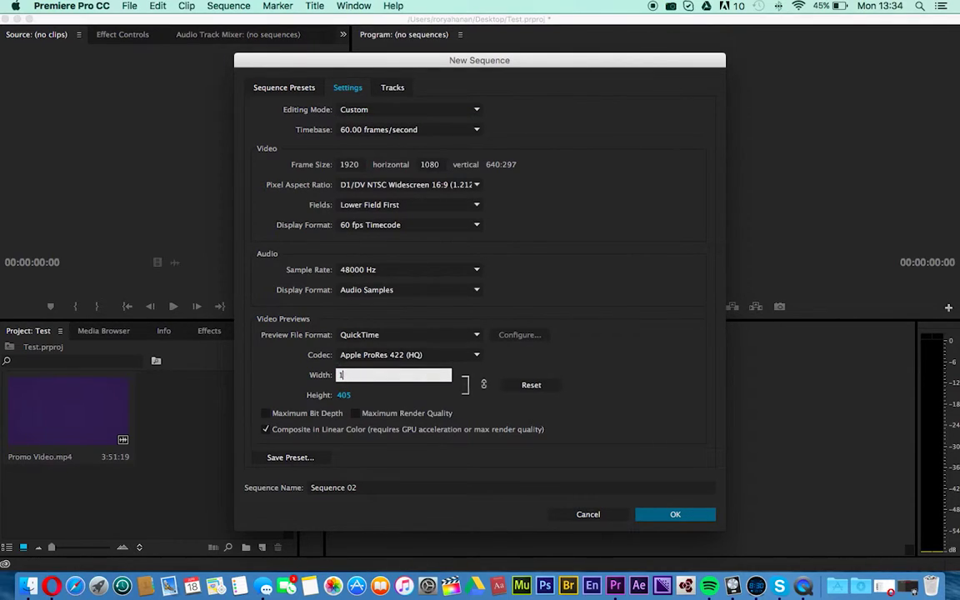
pyautogui.press('Tab')
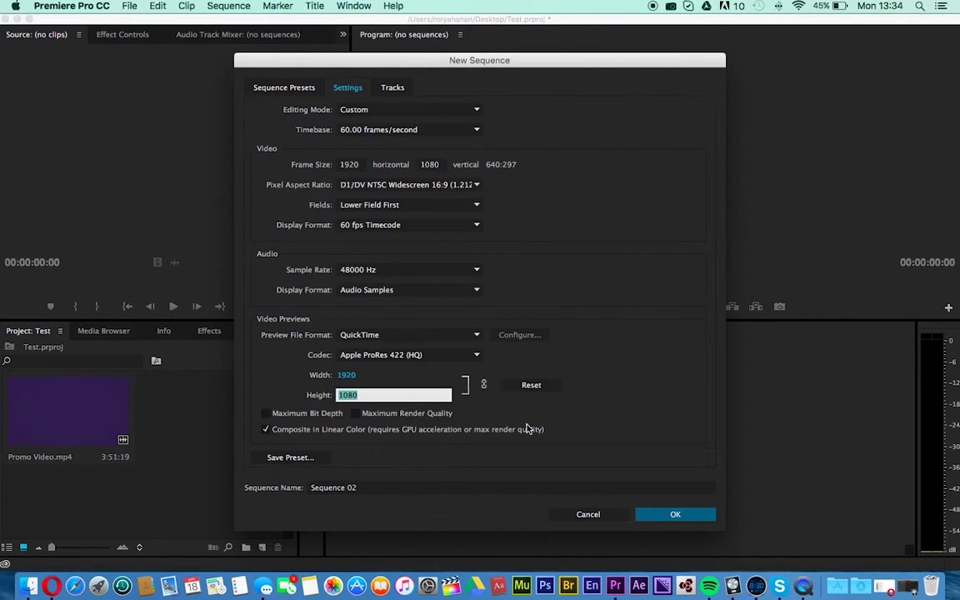
pyautogui.click(609, 430)
pyautogui.click(659, 519)
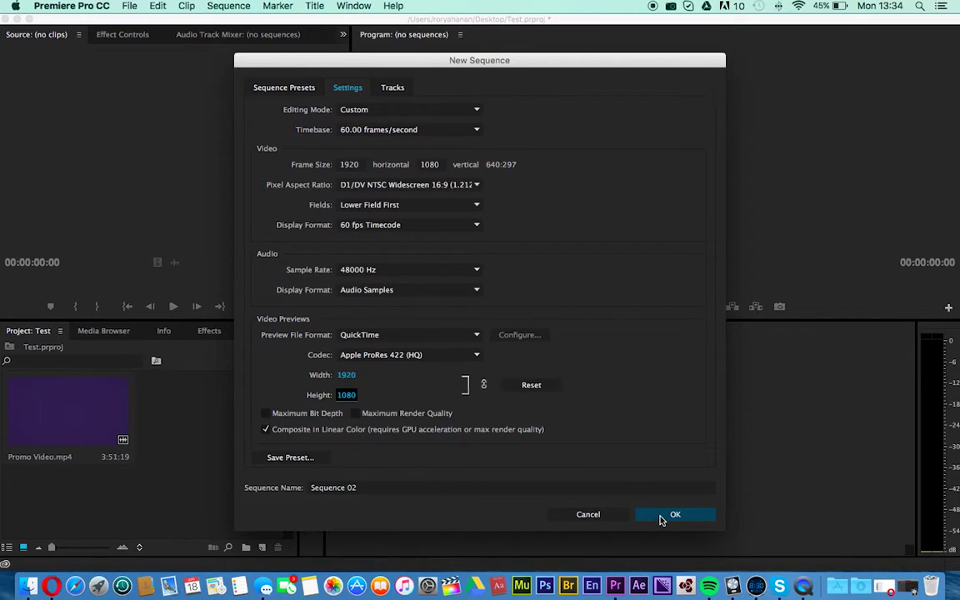
# Place Promo Video.mp4 at the start of tracks V1 and A1 in Sequence 02, keeping the existing sequence settings
pyautogui.moveTo(79, 422); pyautogui.dragTo(463, 452)
pyautogui.click(590, 324)
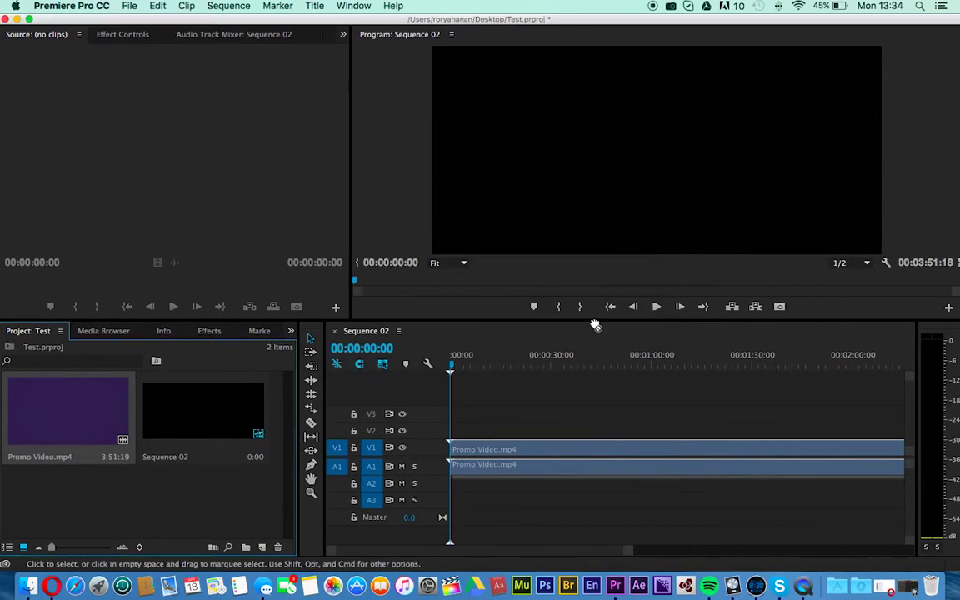
# Scale and reposition the promo clip to fill the preview frame of Sequence 02 from edge to edge
pyautogui.moveTo(476, 110); pyautogui.dragTo(600, 201)
pyautogui.moveTo(510, 115); pyautogui.dragTo(571, 181)
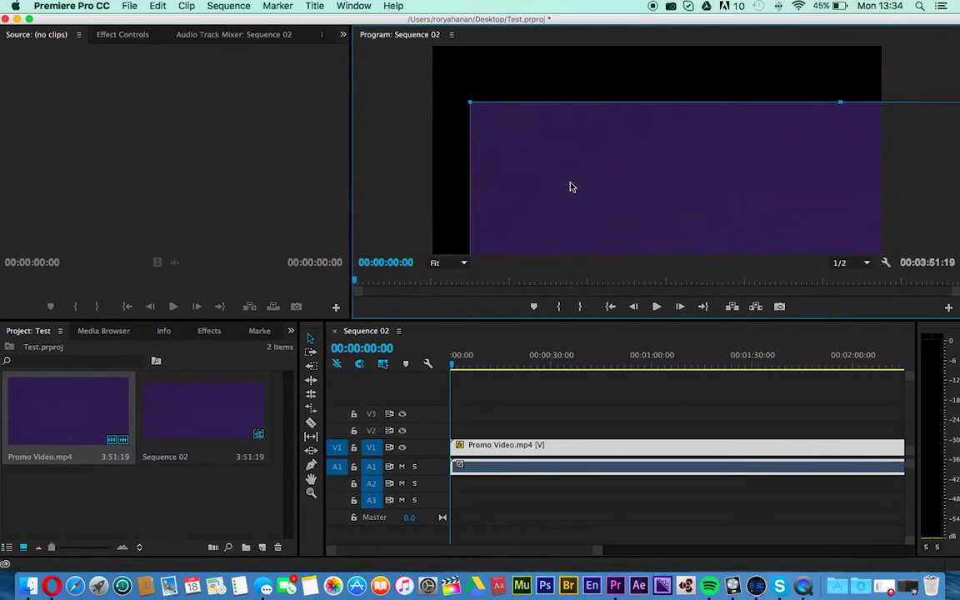
pyautogui.moveTo(469, 104); pyautogui.dragTo(525, 69)
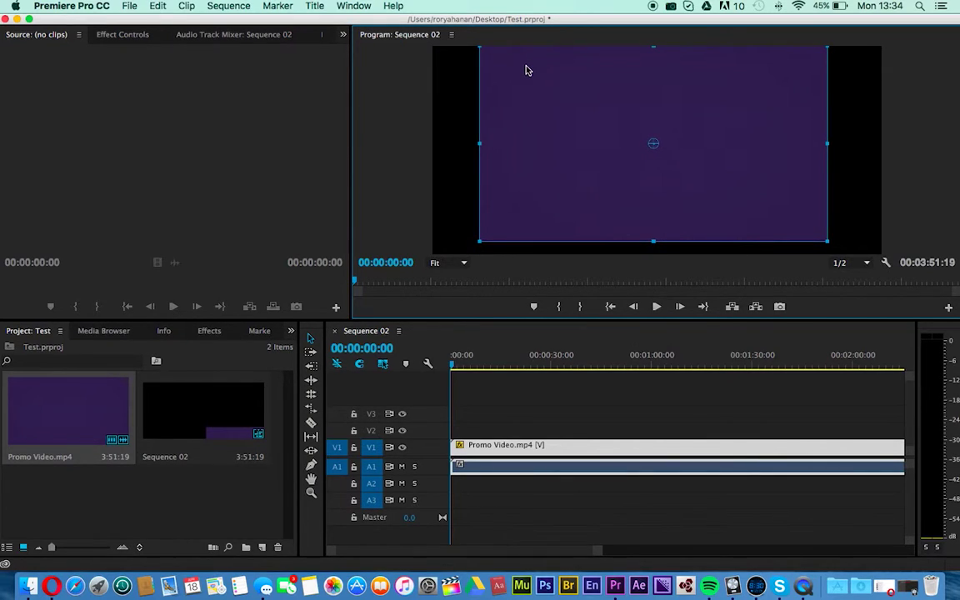
pyautogui.click(430, 120)
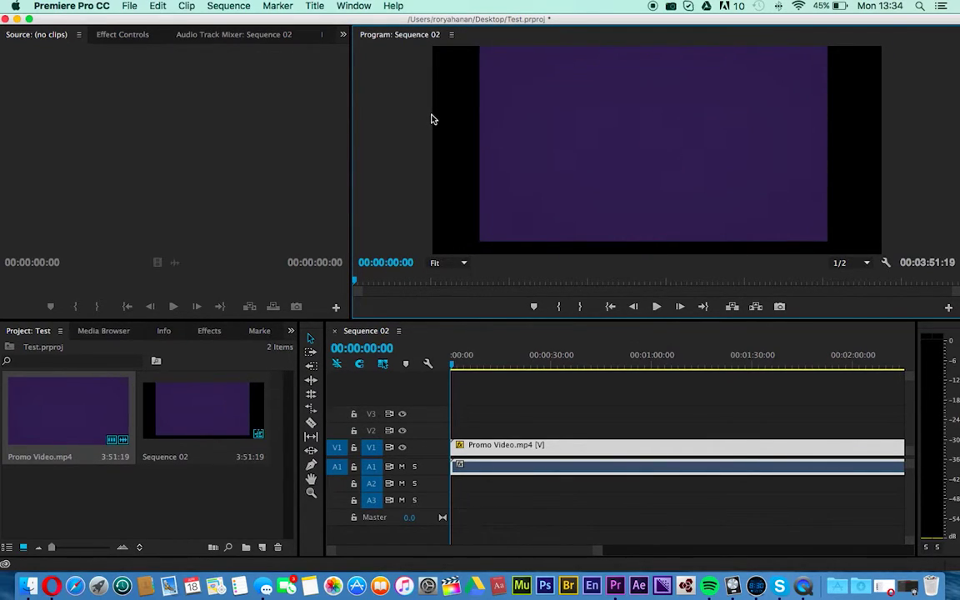
pyautogui.click(494, 225)
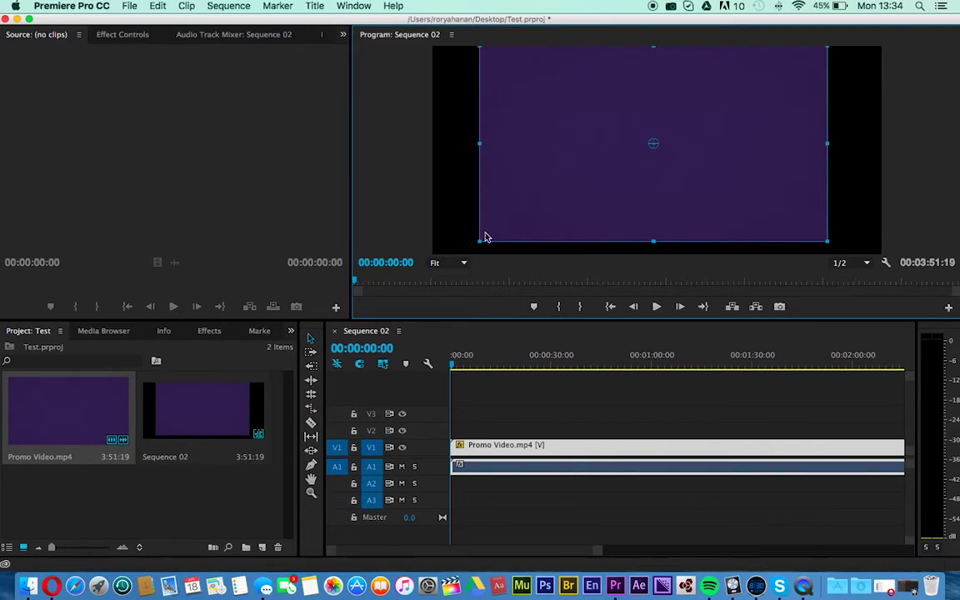
pyautogui.moveTo(479, 243); pyautogui.dragTo(409, 221)
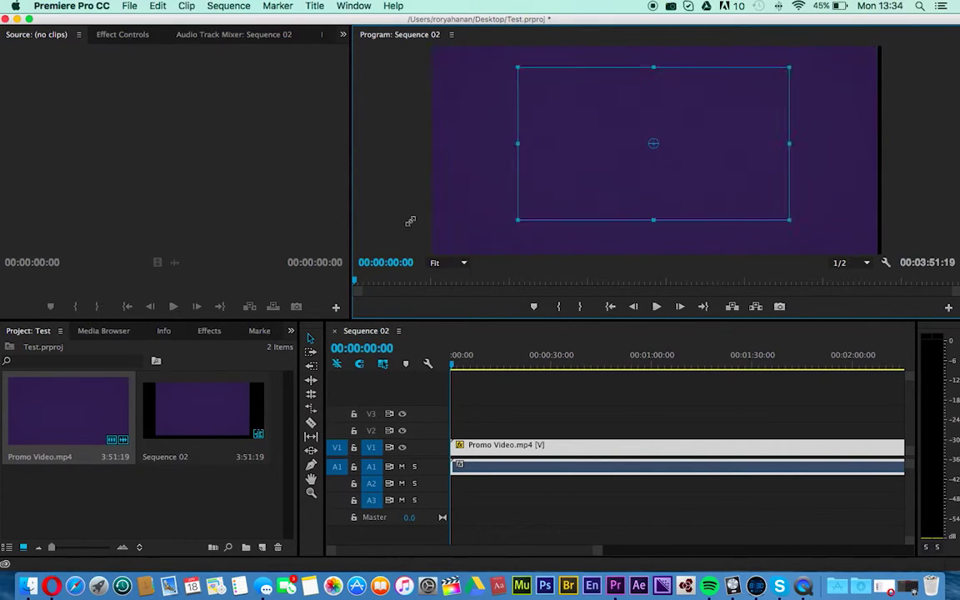
pyautogui.moveTo(519, 145); pyautogui.dragTo(414, 139)
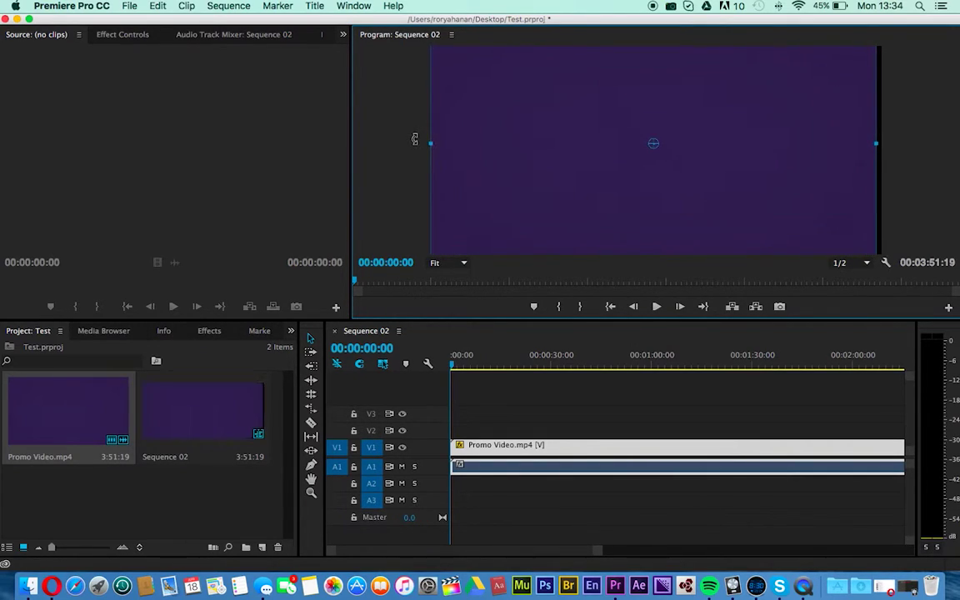
pyautogui.click(385, 134)
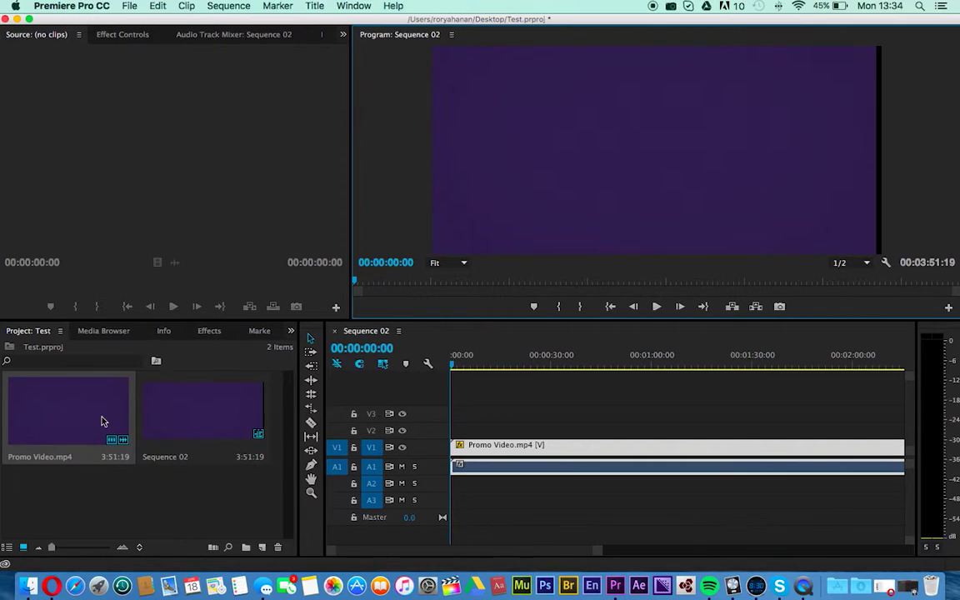
# Import Tower Evening.mov into the project from the Movies folder on the external drive
pyautogui.click(29, 585)
pyautogui.click(420, 424)
pyautogui.scroll(-1, 420, 425)
pyautogui.scroll(1, 419, 426)
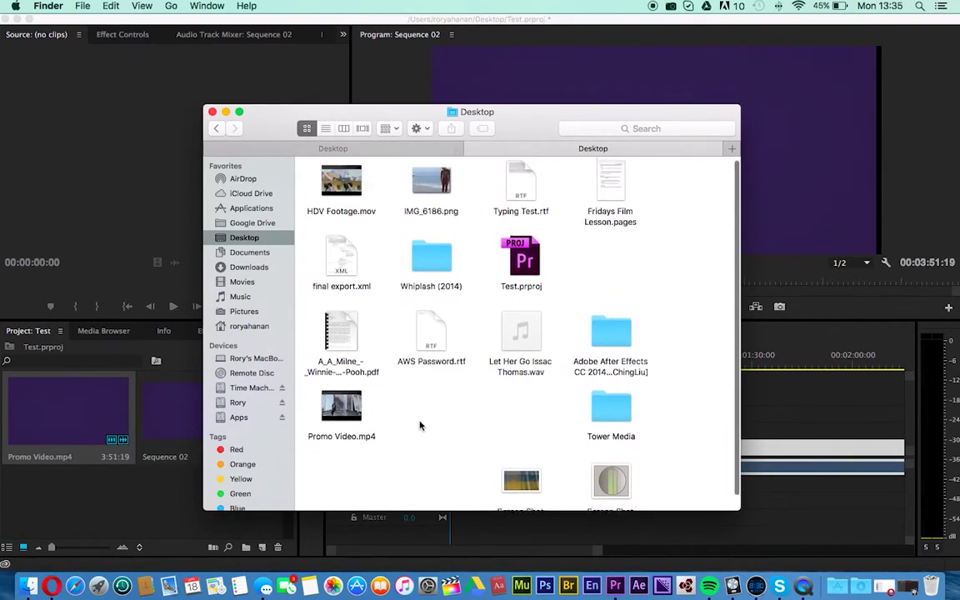
pyautogui.click(265, 283)
pyautogui.click(240, 402)
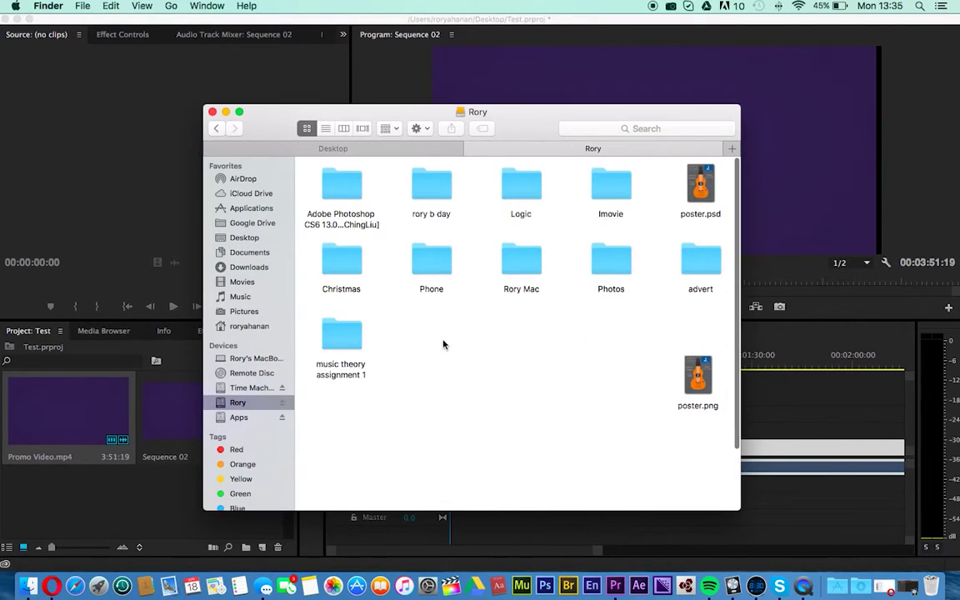
pyautogui.doubleClick(529, 269)
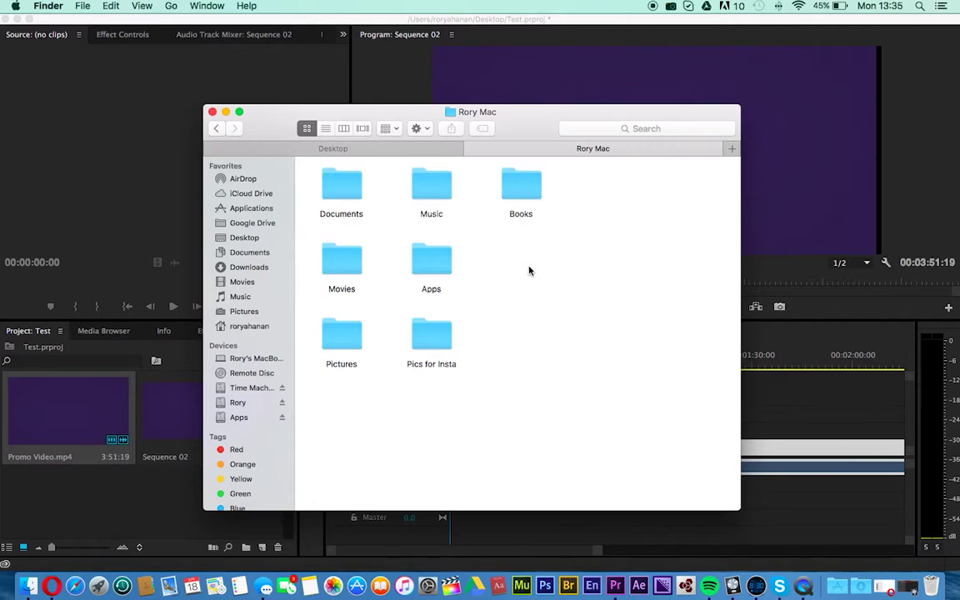
pyautogui.doubleClick(351, 271)
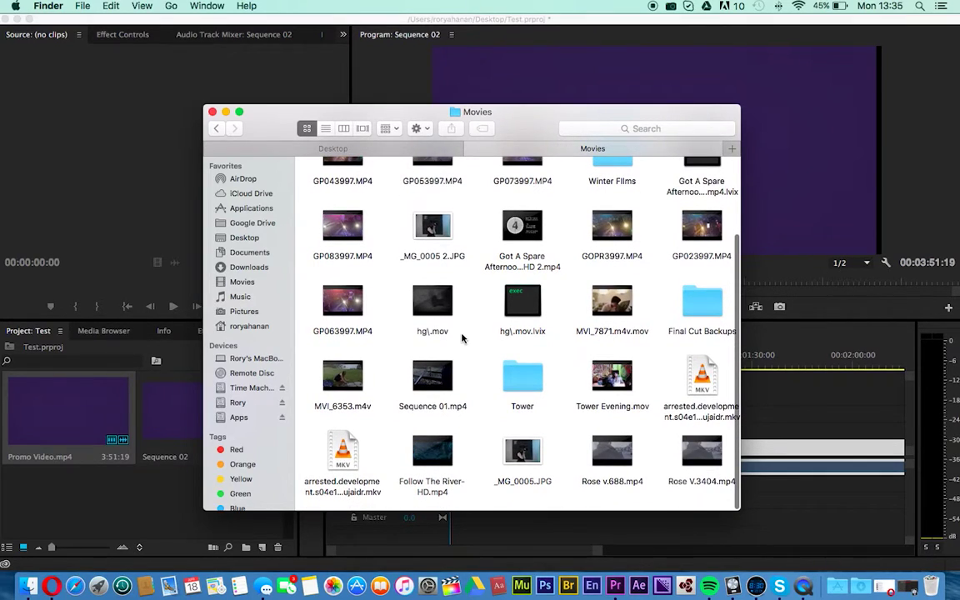
pyautogui.moveTo(611, 421); pyautogui.dragTo(135, 473)
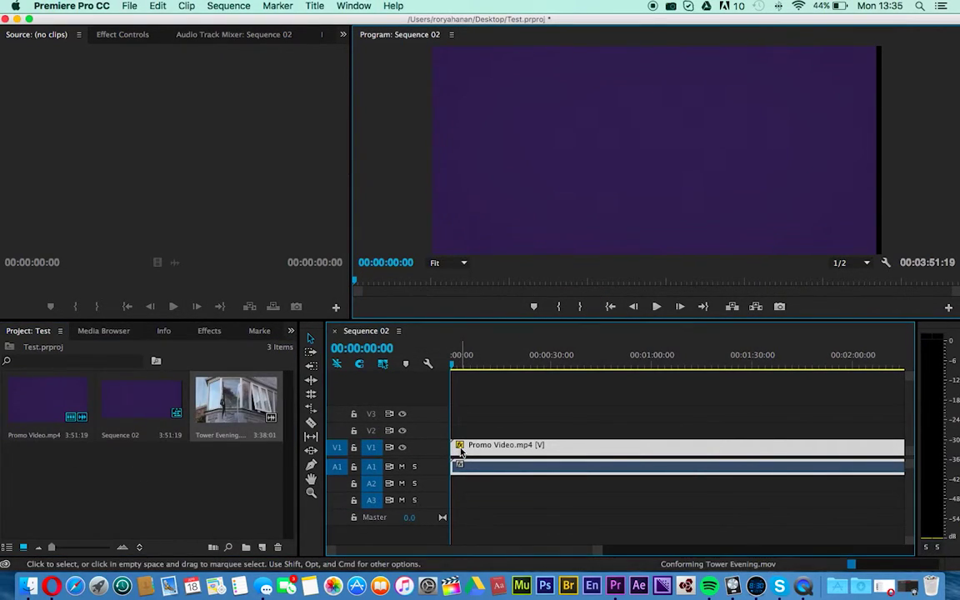
# Replace the promo clip with Tower Evening.mov at the sequence start, and scale and reposition its picture to fit the frame's width
pyautogui.press('Delete')
pyautogui.moveTo(236, 400); pyautogui.dragTo(442, 460)
pyautogui.click(584, 323)
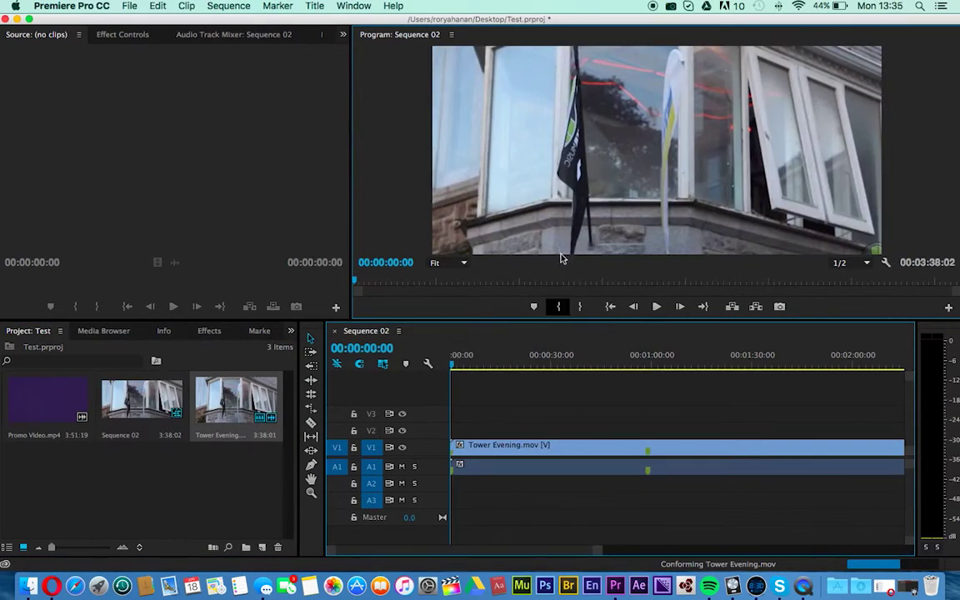
pyautogui.click(493, 148)
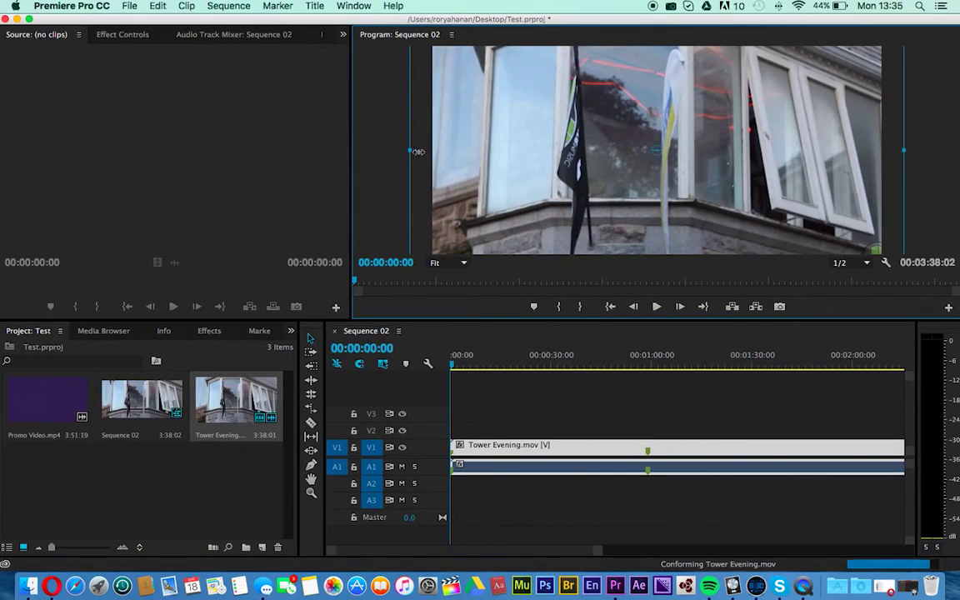
pyautogui.moveTo(421, 150)
pyautogui.mouseDown()
pyautogui.moveTo(469, 153)
pyautogui.moveTo(432, 153)
pyautogui.mouseUp()
pyautogui.moveTo(564, 167)
pyautogui.mouseDown()
pyautogui.moveTo(562, 154)
pyautogui.moveTo(563, 192)
pyautogui.moveTo(562, 146)
pyautogui.moveTo(562, 158)
pyautogui.mouseUp()
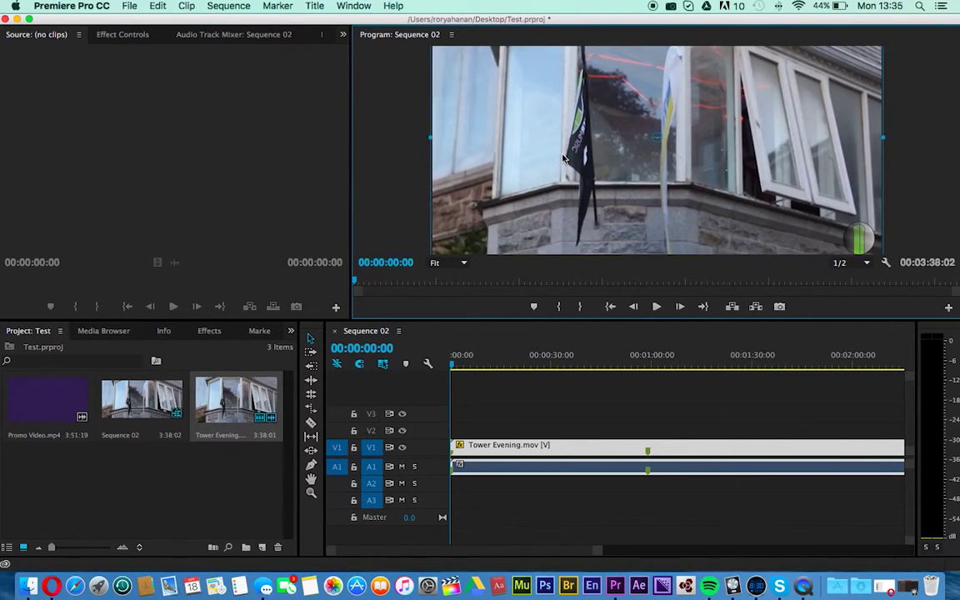
# Review the sequence settings of Sequence 02 without changing them
pyautogui.click(244, 6)
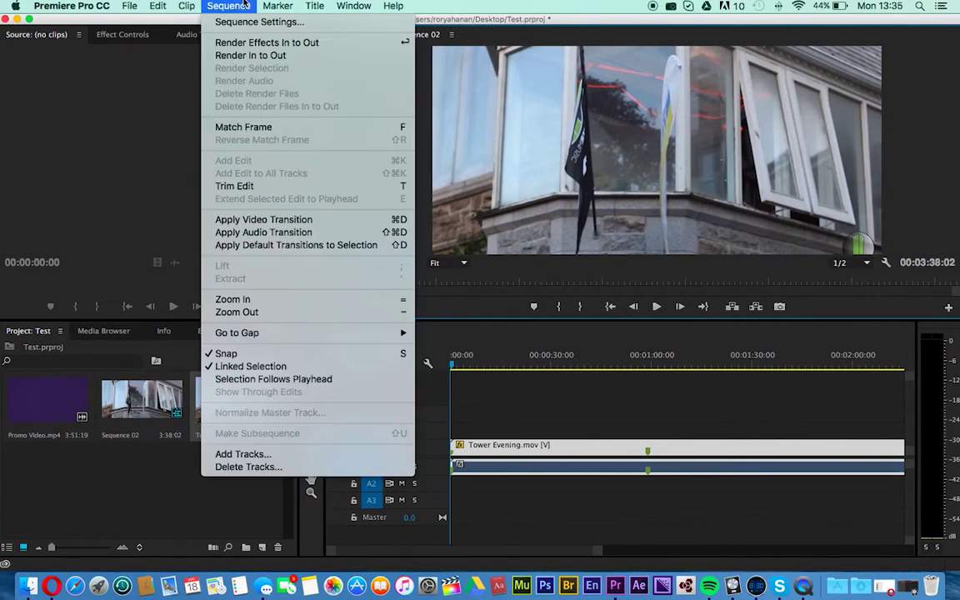
pyautogui.click(237, 22)
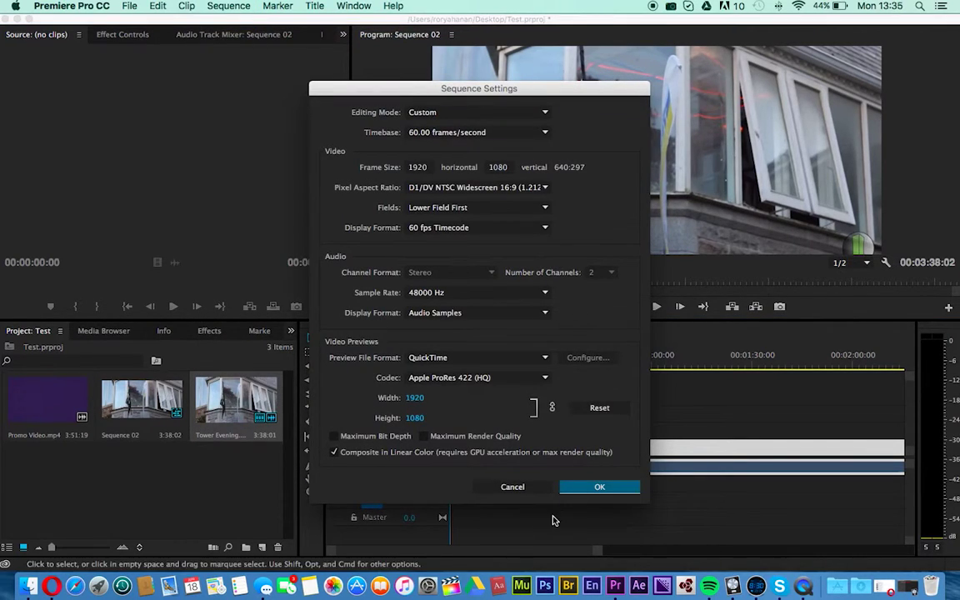
pyautogui.click(508, 487)
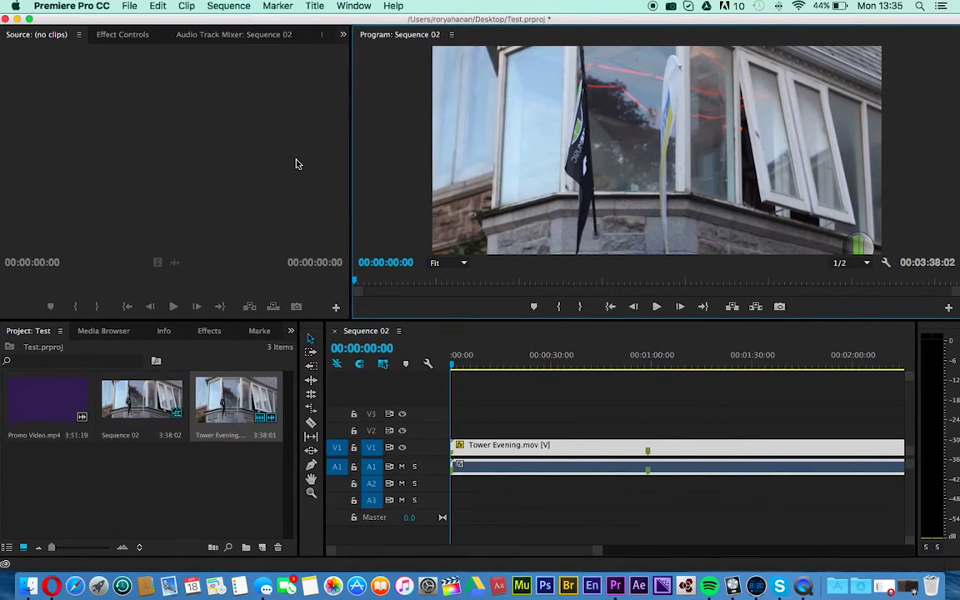
# Start a new sequence and look through the Canon XF MPEG2 and ARRI preset groups
pyautogui.click(126, 6)
pyautogui.moveTo(275, 22)
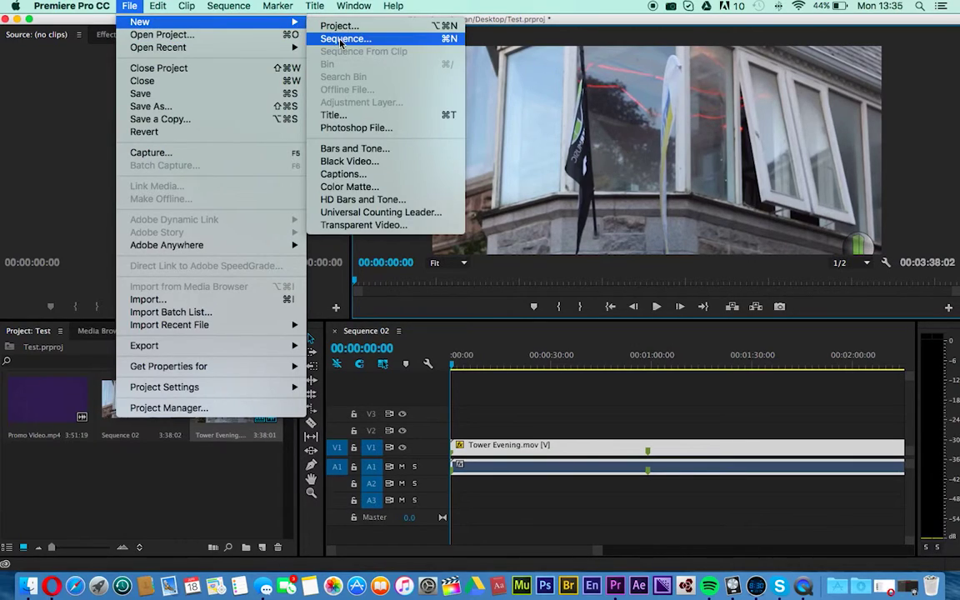
pyautogui.click(341, 39)
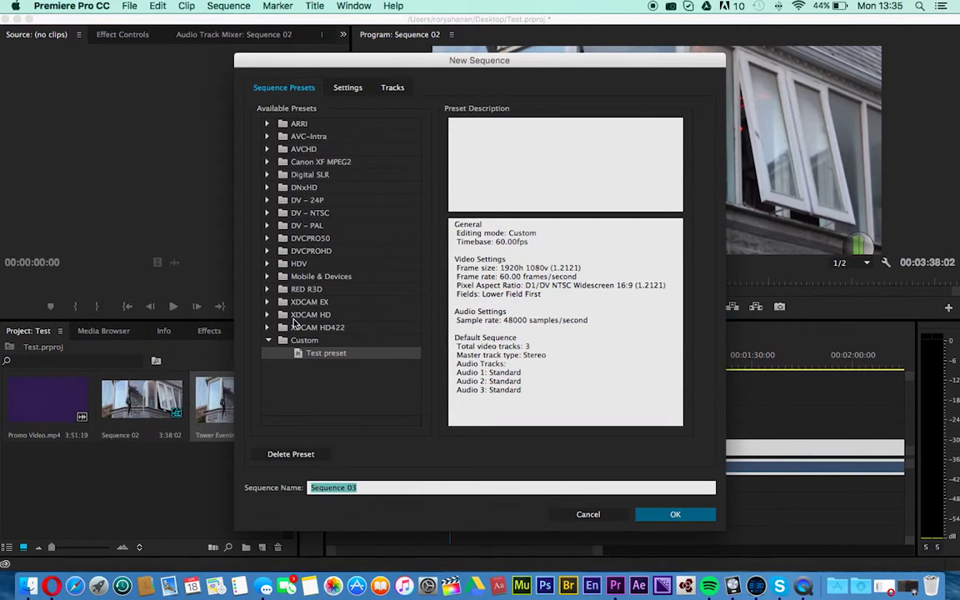
pyautogui.click(268, 162)
pyautogui.click(316, 175)
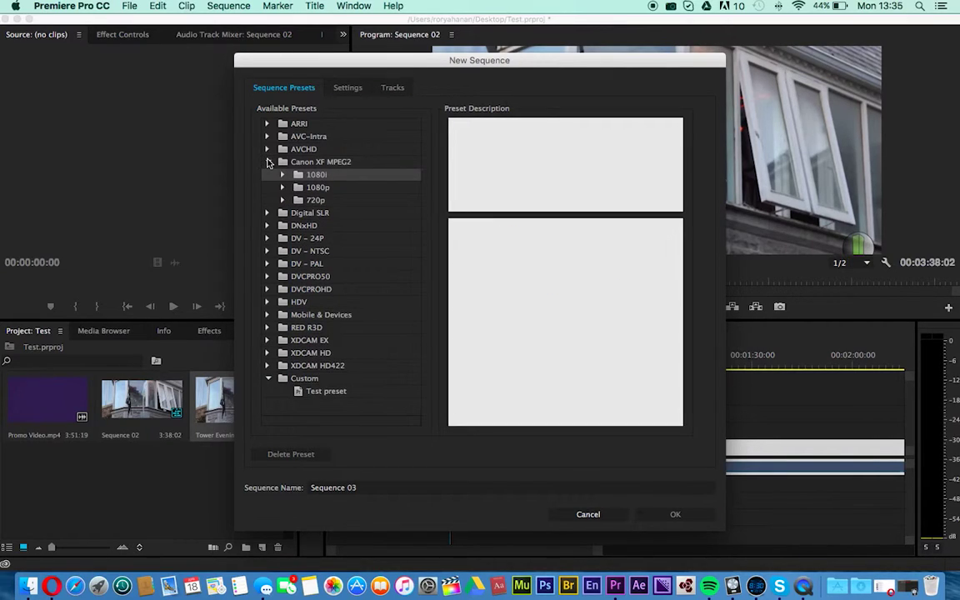
pyautogui.click(268, 162)
pyautogui.click(268, 124)
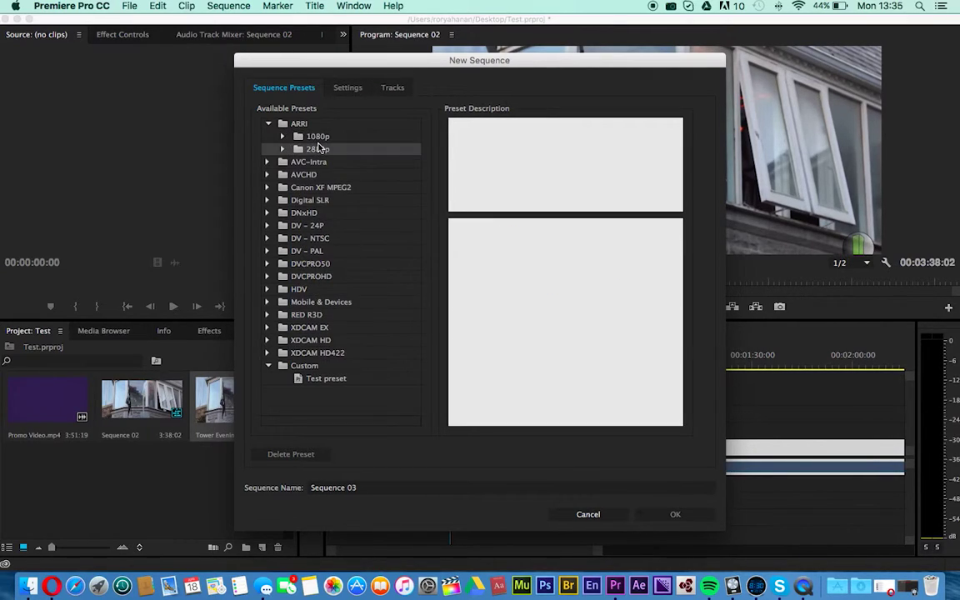
pyautogui.click(298, 138)
pyautogui.click(284, 151)
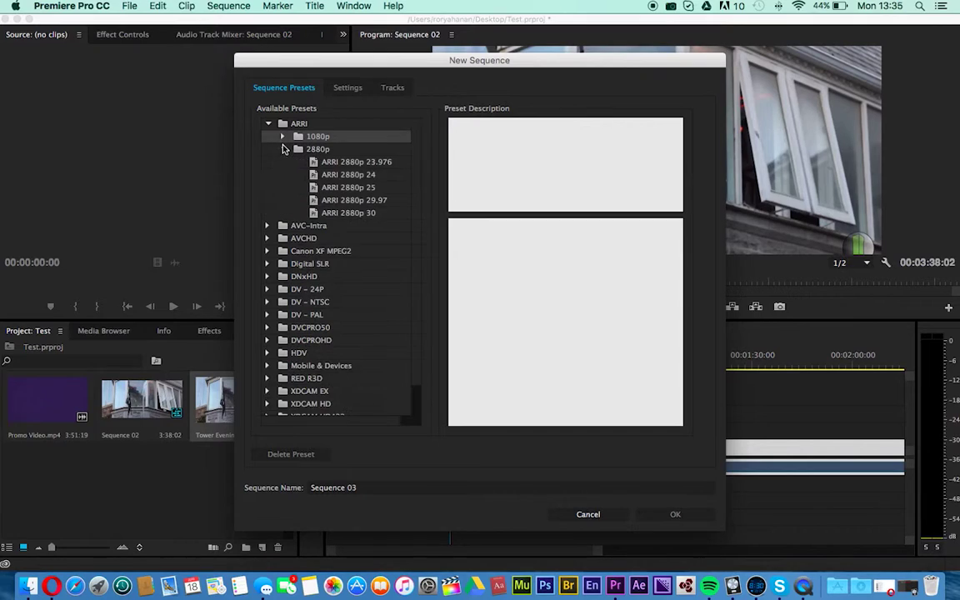
pyautogui.click(268, 123)
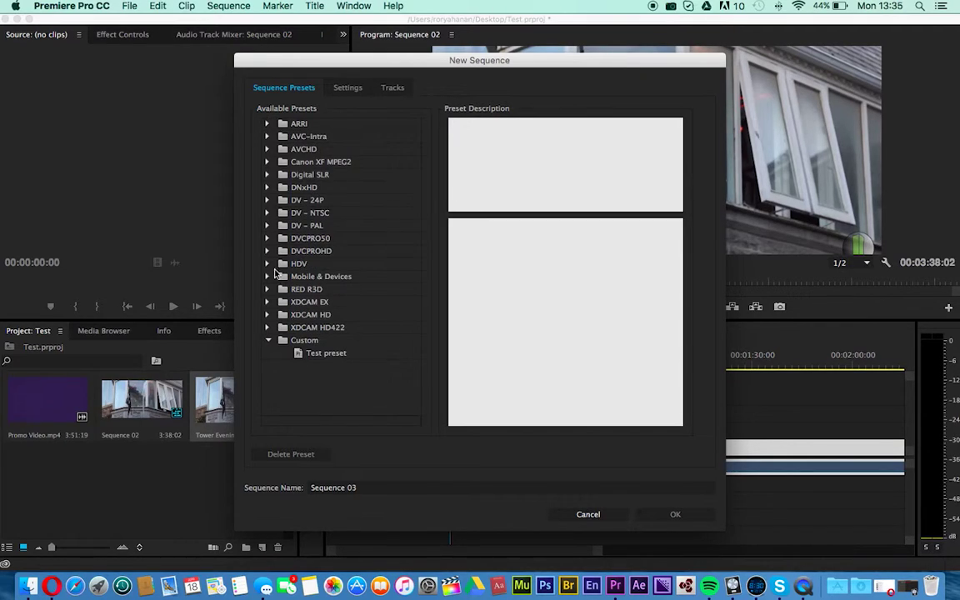
# Choose the RED R3D preset 4K 16x9 23.976 for the new sequence
pyautogui.click(267, 289)
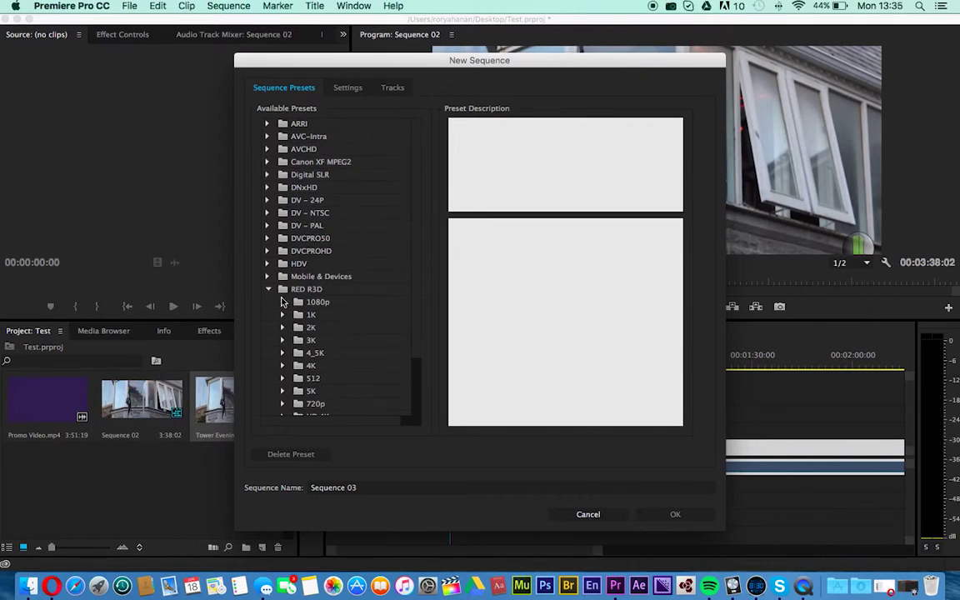
pyautogui.scroll(-3, 293, 312)
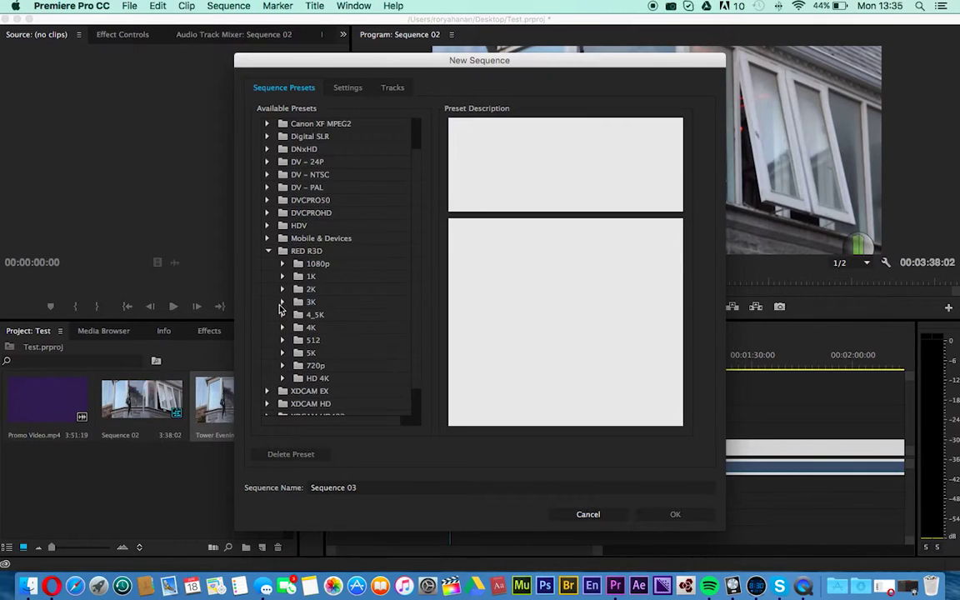
pyautogui.click(281, 327)
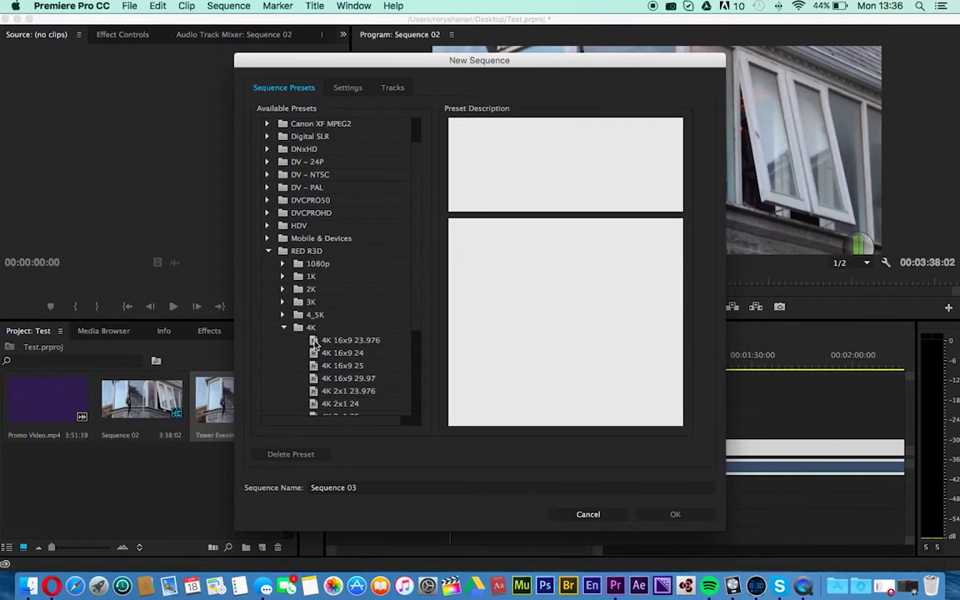
pyautogui.click(278, 338)
pyautogui.scroll(-3, 277, 356)
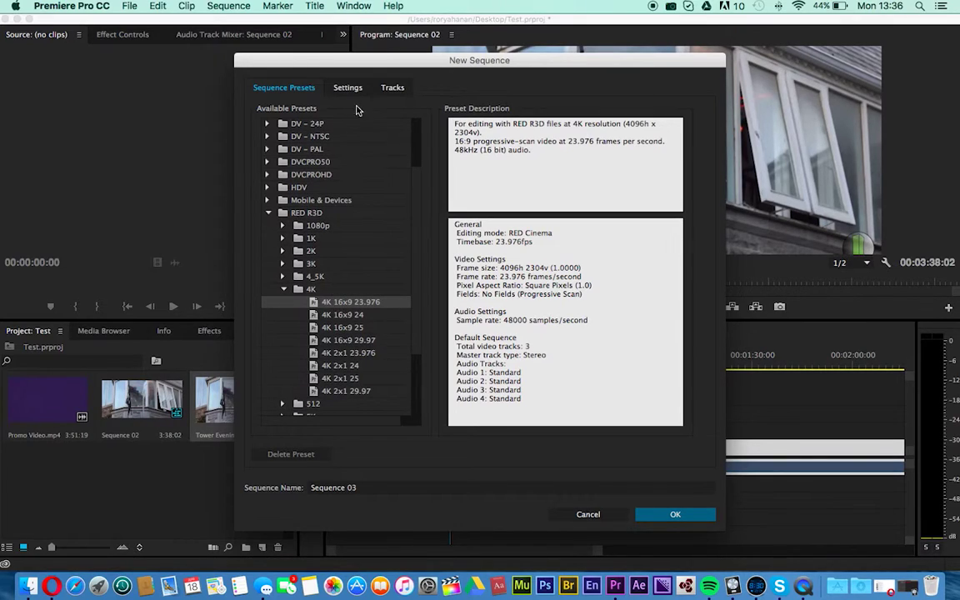
# Try to set the new sequence's video preview size to 4096 by 2304
pyautogui.click(347, 87)
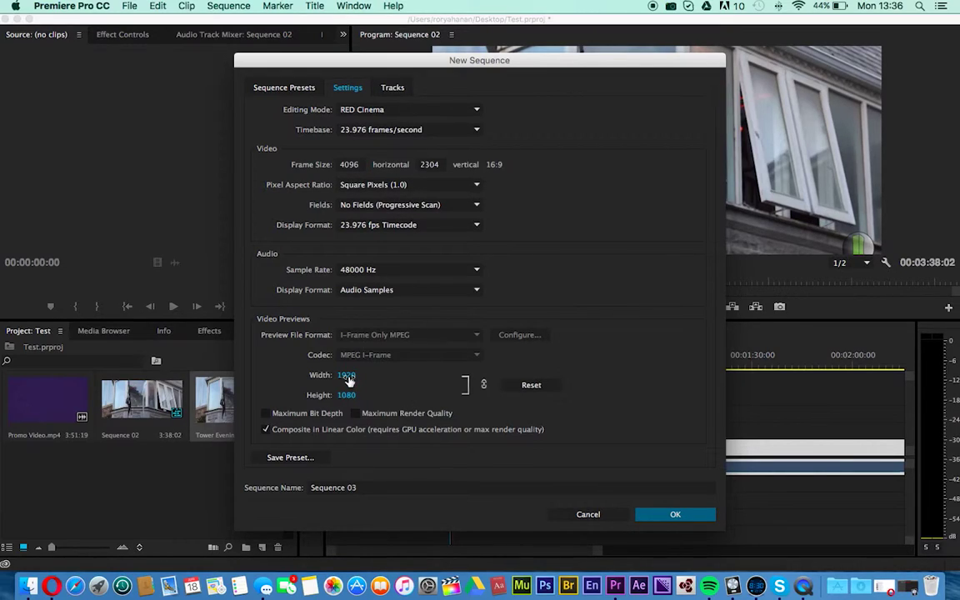
pyautogui.click(348, 376)
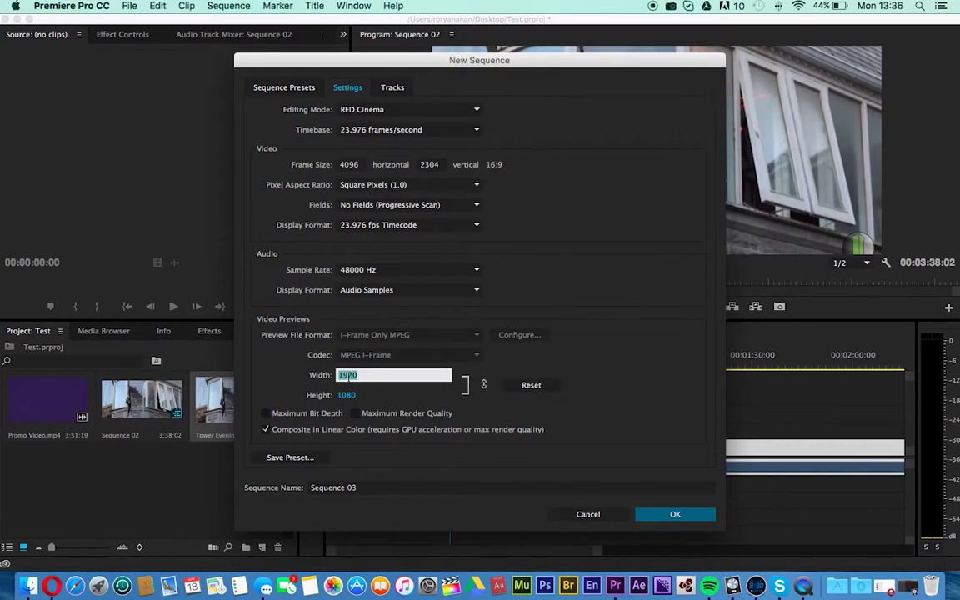
pyautogui.write('40')
pyautogui.click(346, 395)
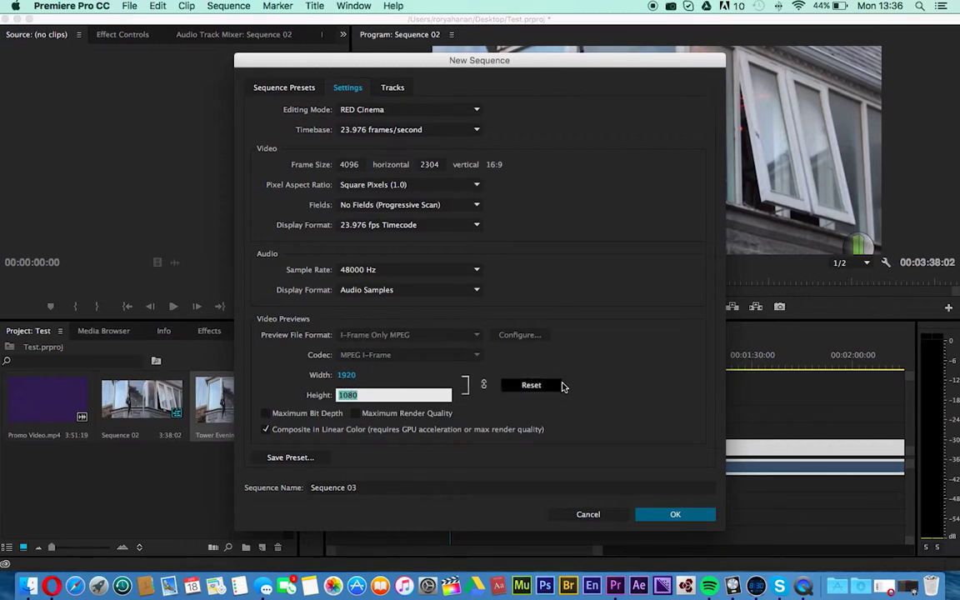
pyautogui.write('2304')
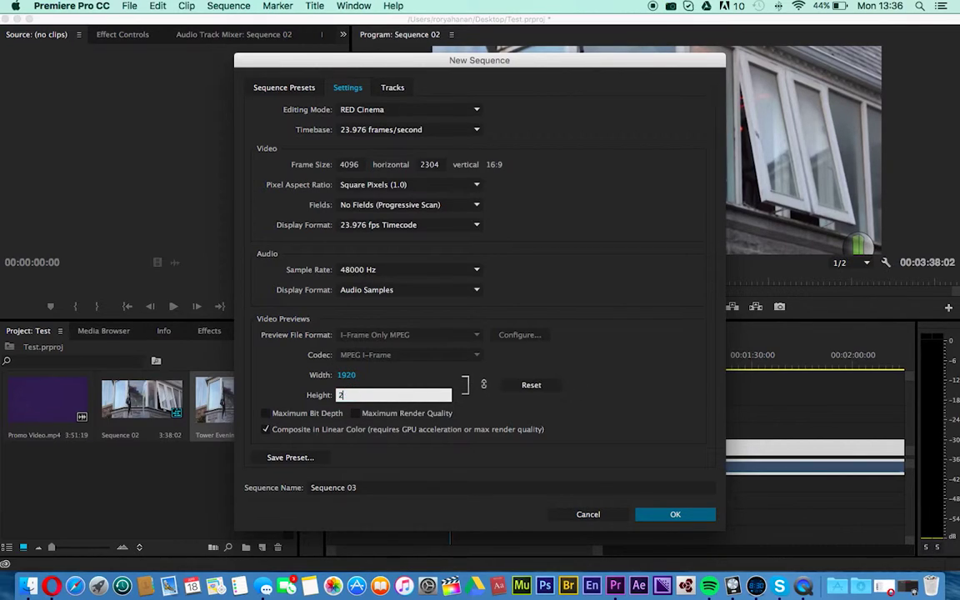
pyautogui.click(673, 443)
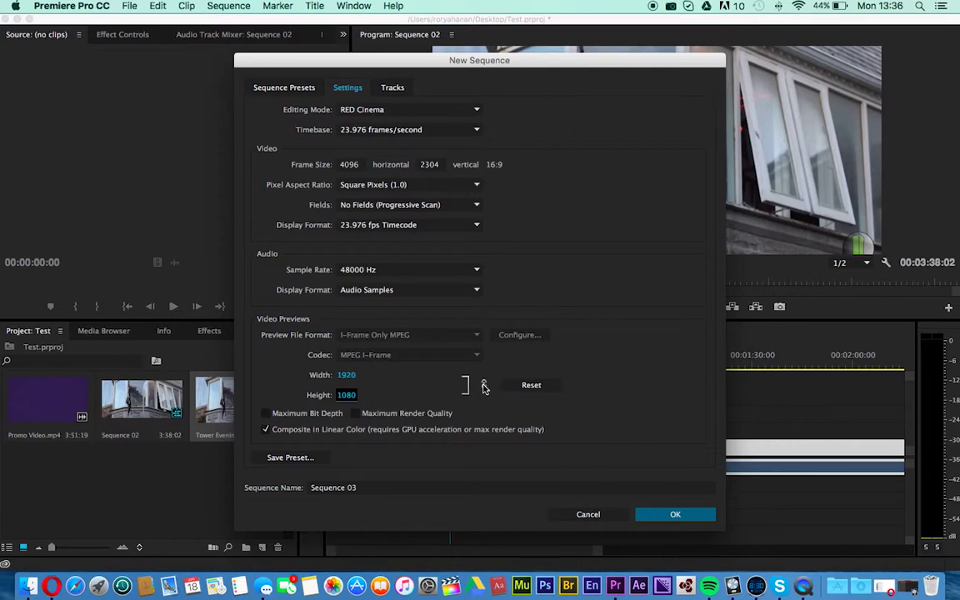
pyautogui.press('Tab')
pyautogui.click(348, 375)
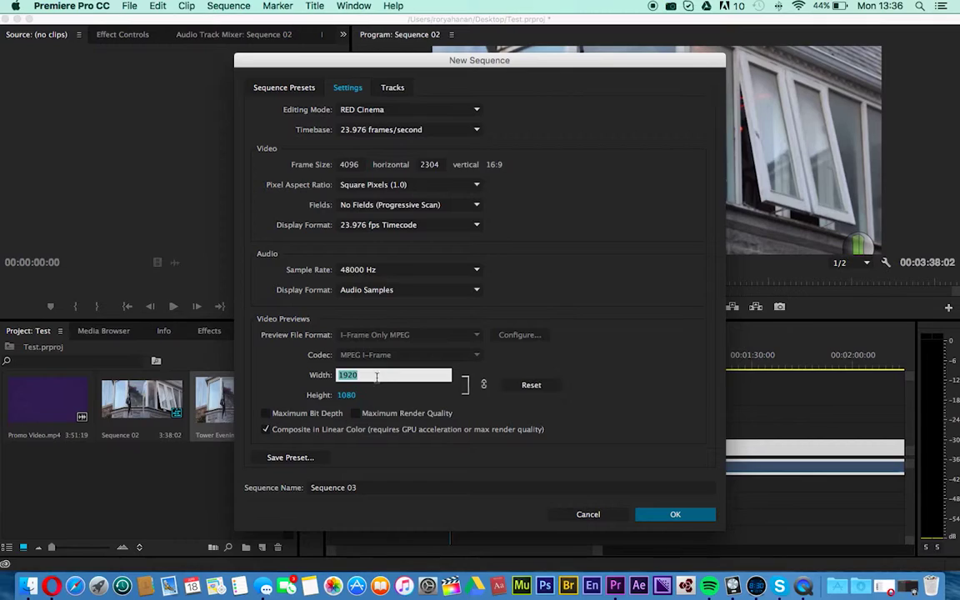
pyautogui.write('4096')
pyautogui.click(483, 386)
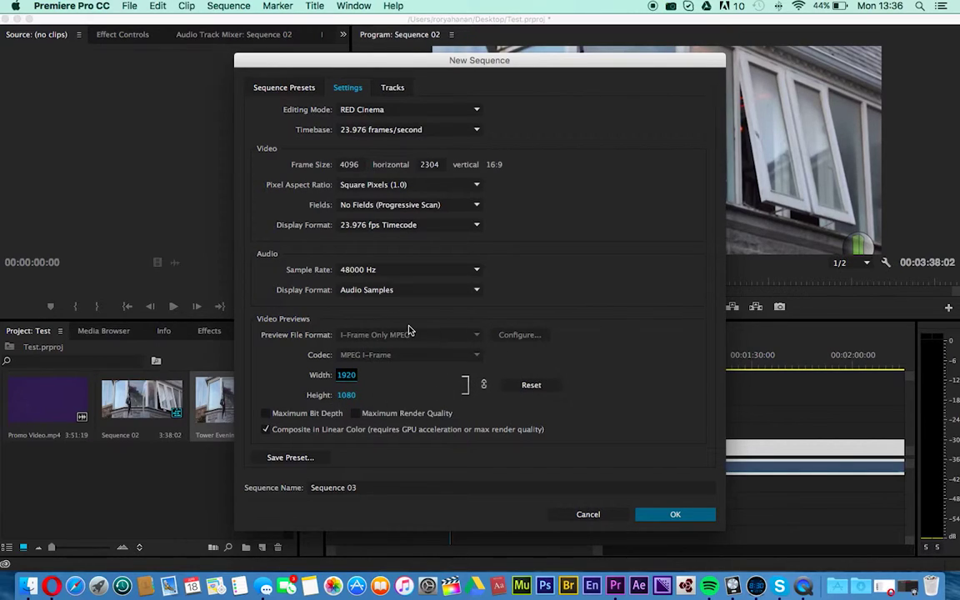
# Switch the new sequence's editing mode to Custom and try to set its video preview width to 4096
pyautogui.click(385, 119)
pyautogui.click(385, 122)
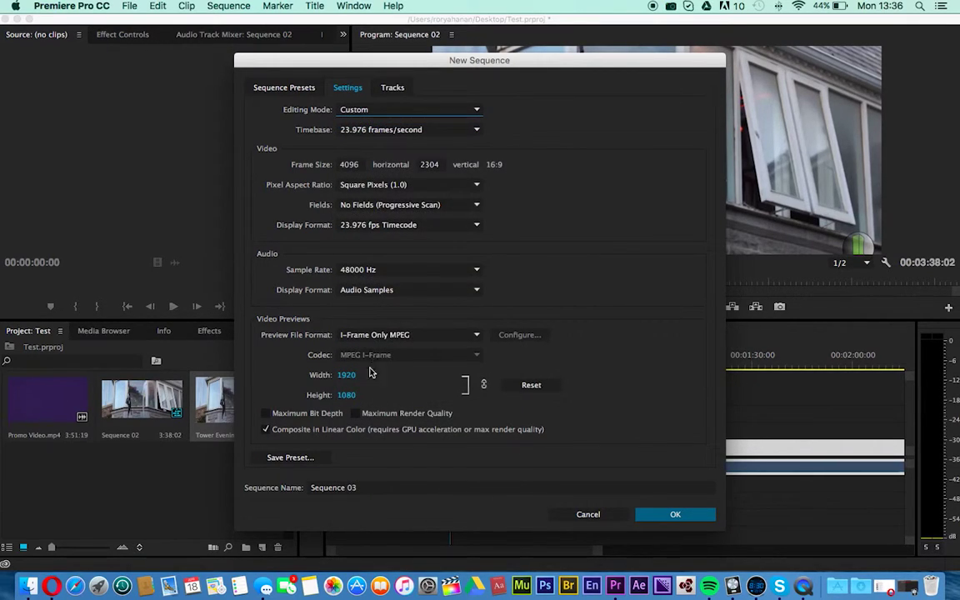
pyautogui.click(348, 376)
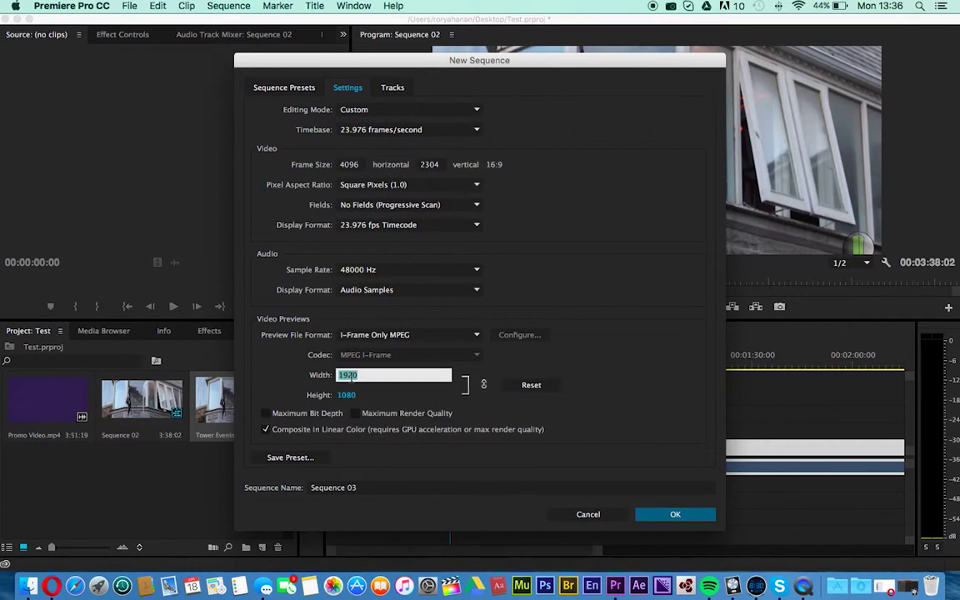
pyautogui.write('4096')
pyautogui.click(348, 395)
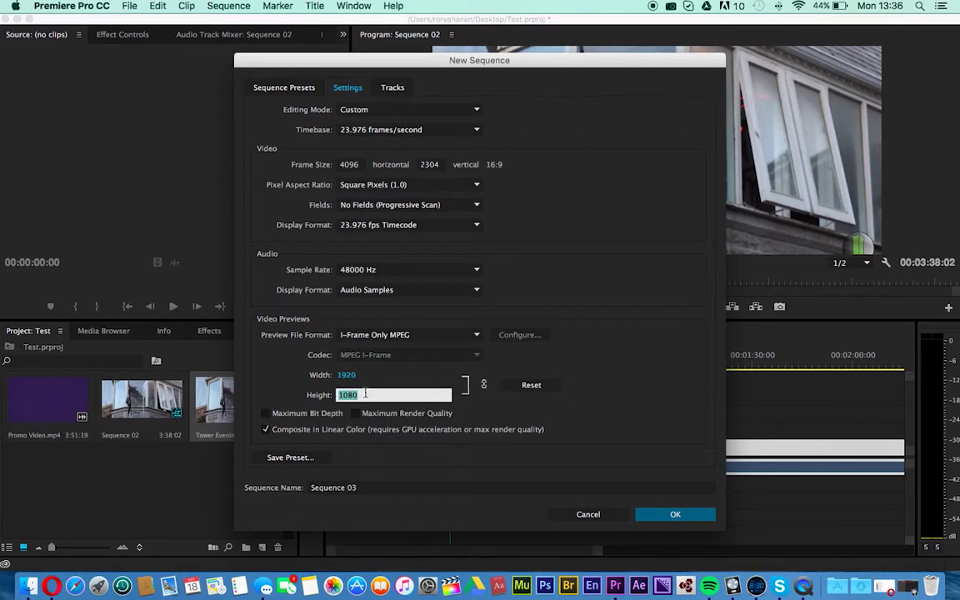
pyautogui.click(484, 389)
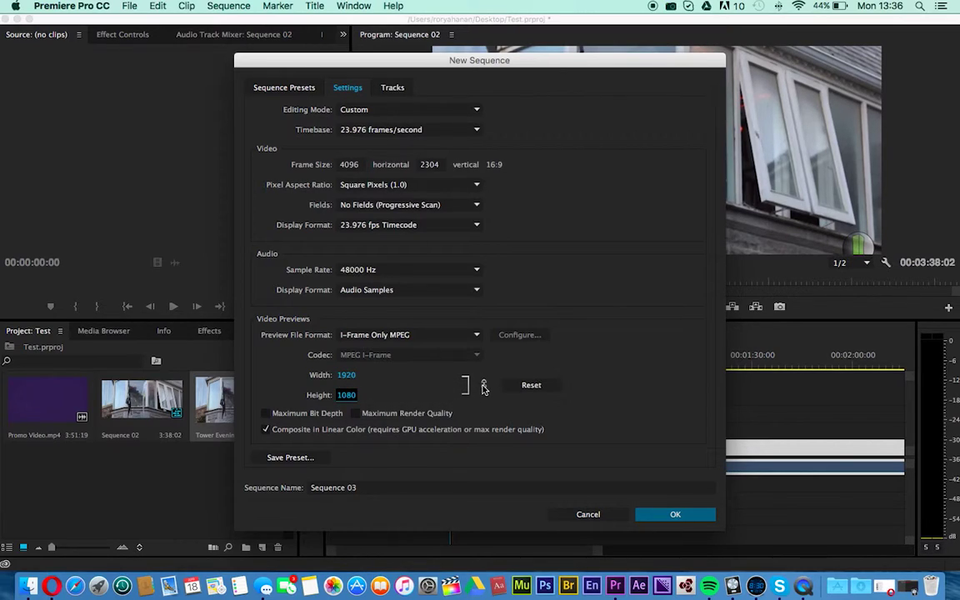
# Create Sequence 03 and place Tower Evening.mov at its start, changing the sequence settings to match the clip
pyautogui.click(650, 514)
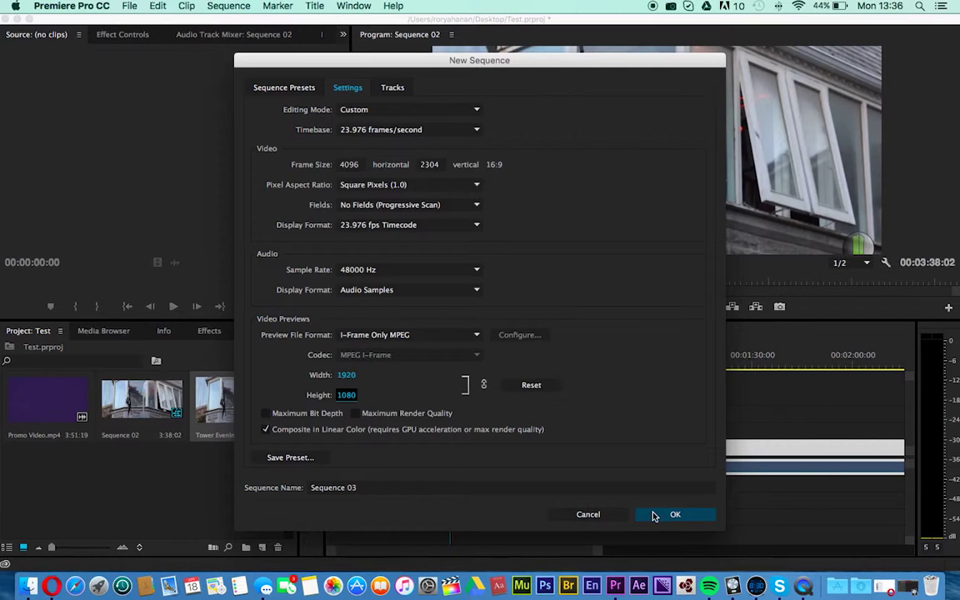
pyautogui.moveTo(221, 368); pyautogui.dragTo(456, 436)
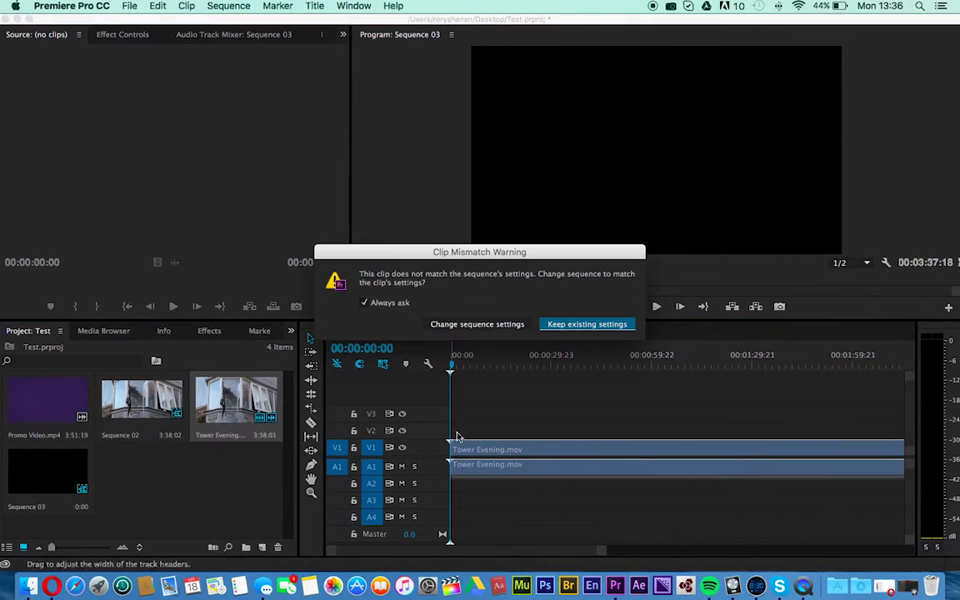
pyautogui.click(491, 325)
pyautogui.click(604, 195)
pyautogui.click(553, 193)
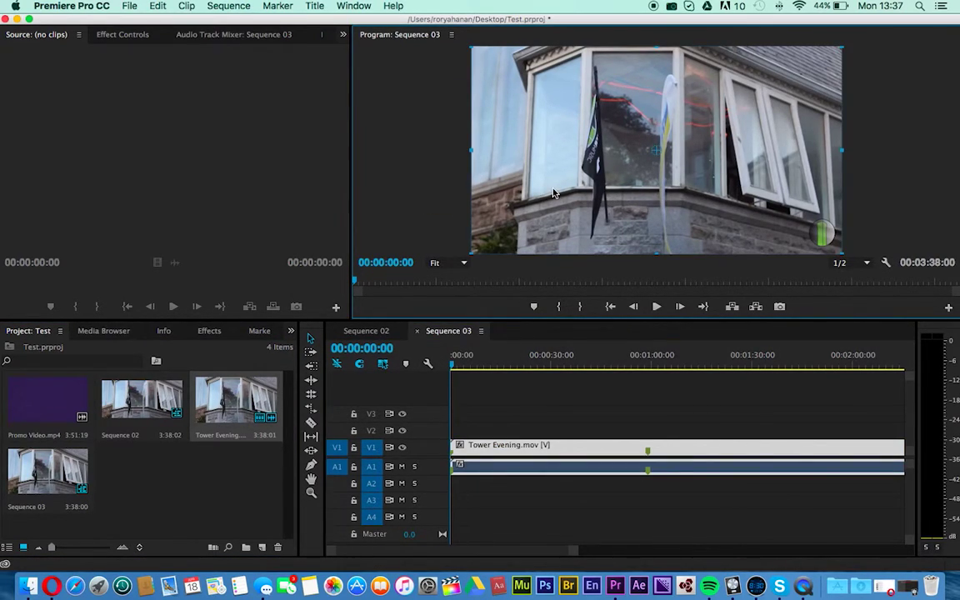
# Delete Promo Video.mp4 and Sequence 02 from the project
pyautogui.click(132, 409)
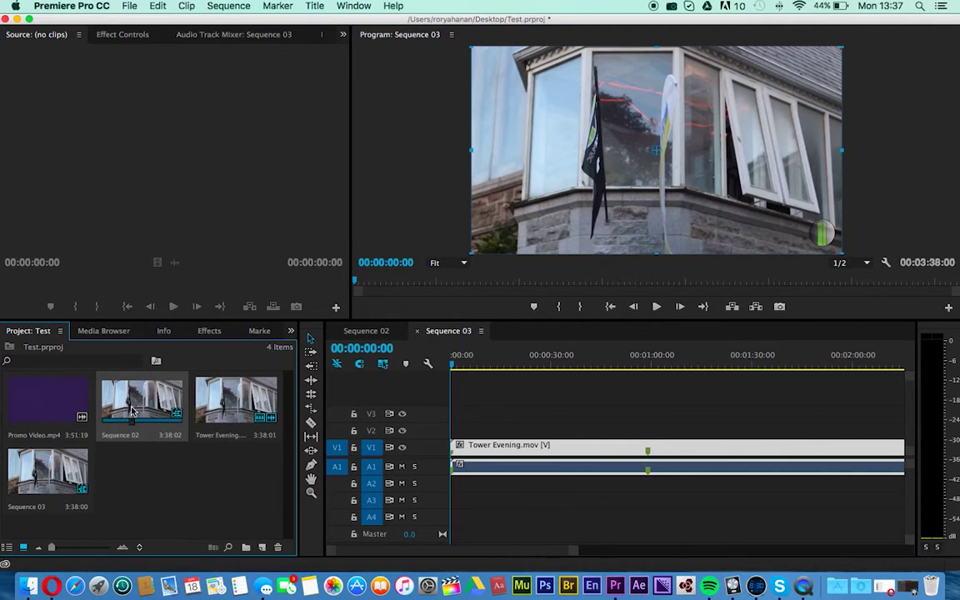
pyautogui.click(48, 410)
pyautogui.press('BackSpace')
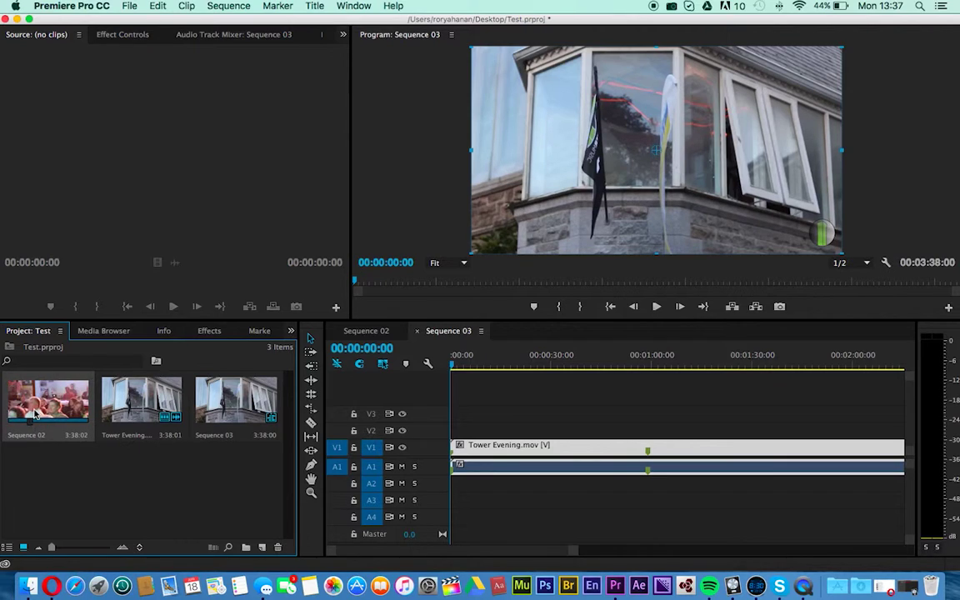
pyautogui.press('Delete')
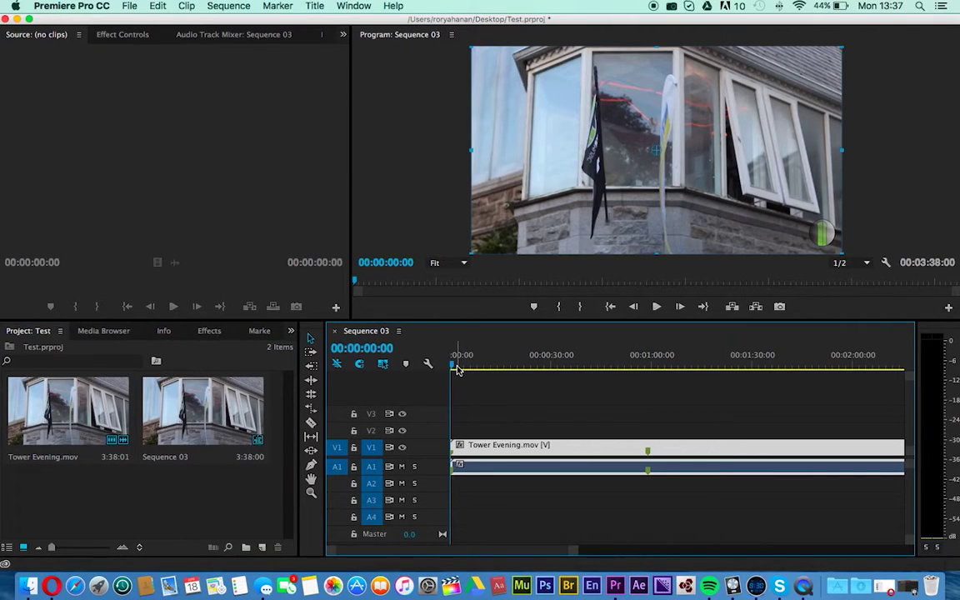
# Play the start of Sequence 03 and preview frames at several points up to 00:01:08:05
pyautogui.press('space')
pyautogui.click(538, 369)
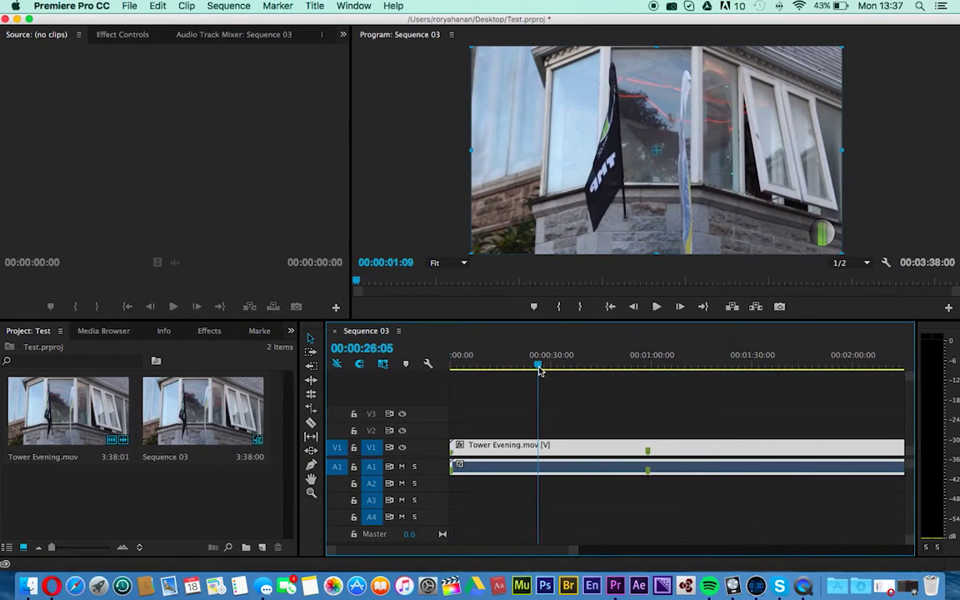
pyautogui.click(604, 371)
pyautogui.click(642, 369)
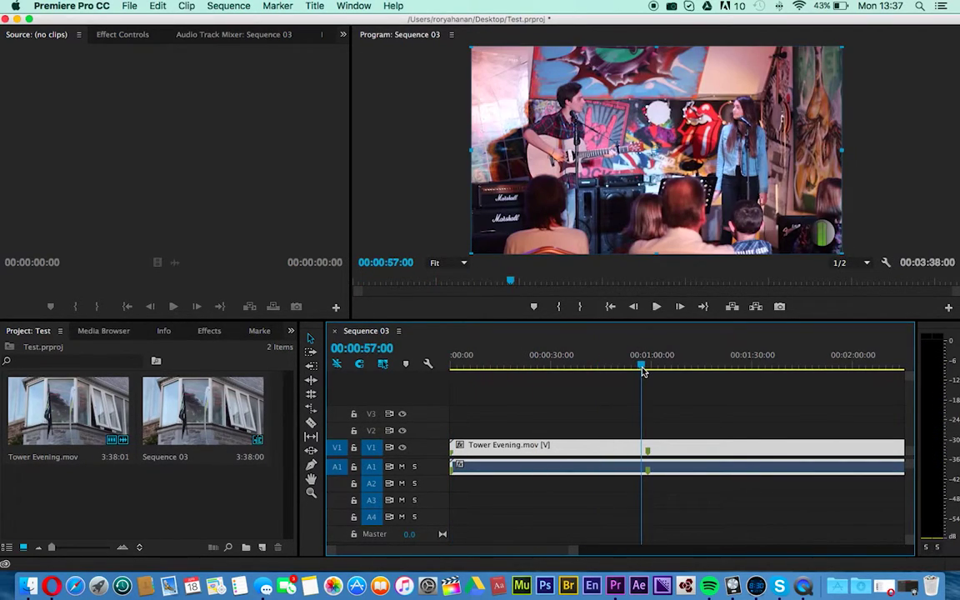
pyautogui.click(680, 369)
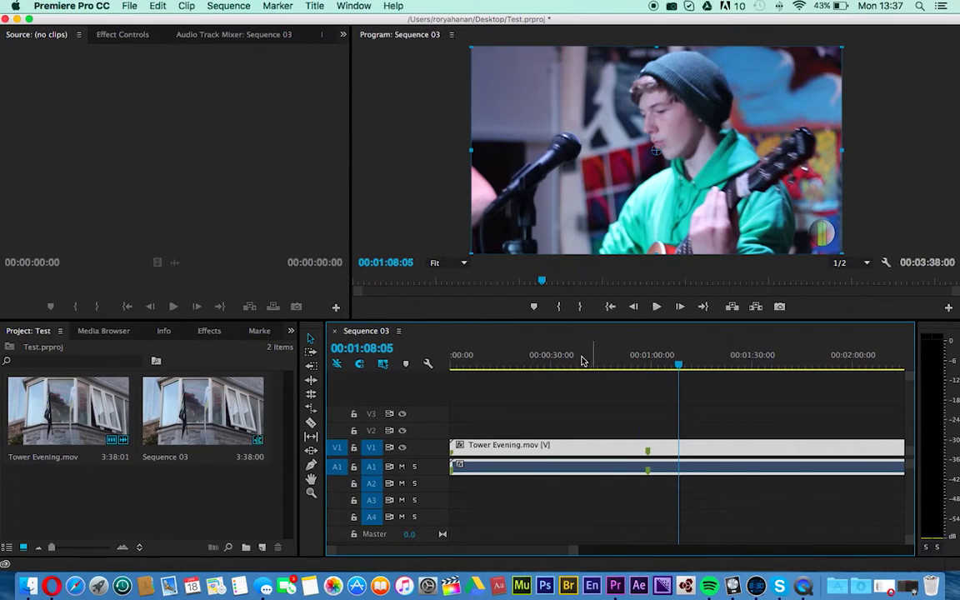
pyautogui.click(380, 249)
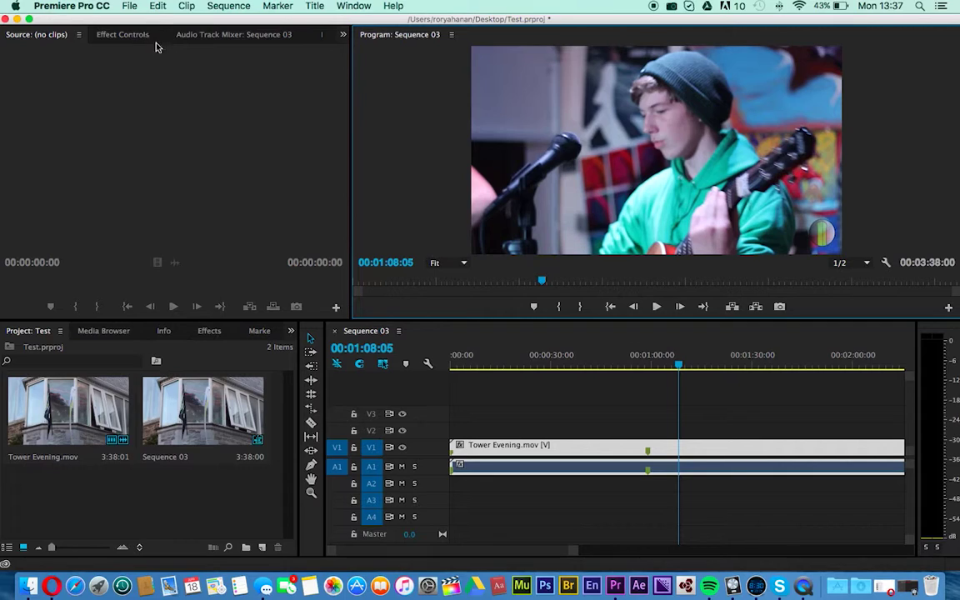
# Open the timeline's Tower Evening.mov clip in the Source monitor, scrub ahead, and step back frame by frame to 00:01:19:04
pyautogui.doubleClick(546, 447)
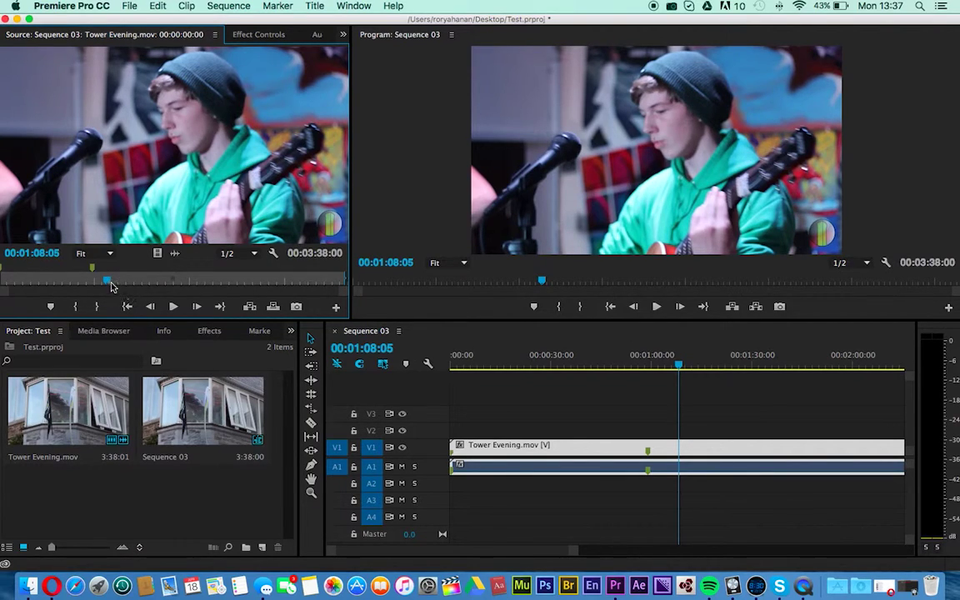
pyautogui.moveTo(108, 285); pyautogui.dragTo(128, 286)
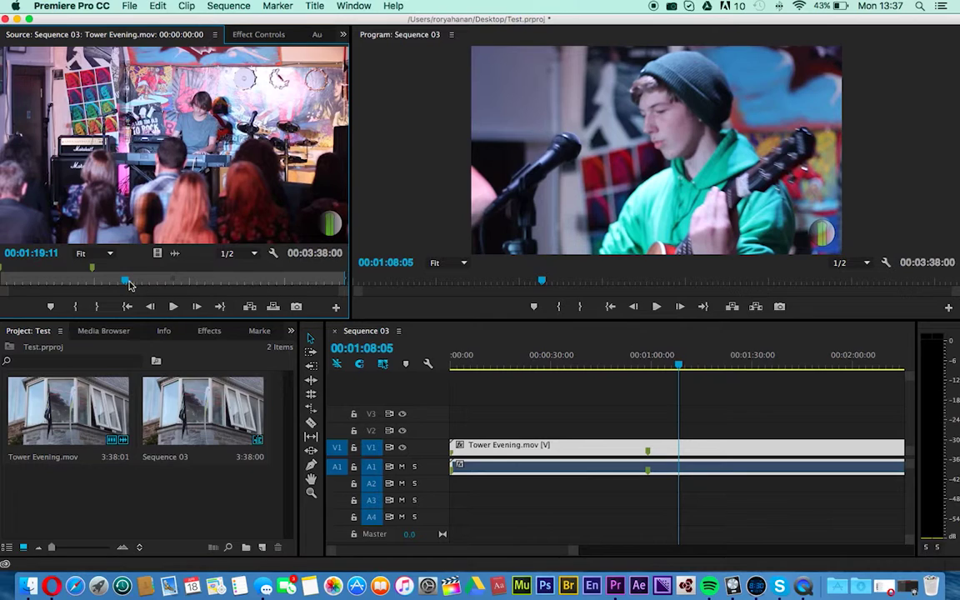
pyautogui.press('Left')
pyautogui.press('Left')
pyautogui.press('Left')
pyautogui.press('Left')
pyautogui.press('Left')
pyautogui.press('Left')
pyautogui.press('Left')
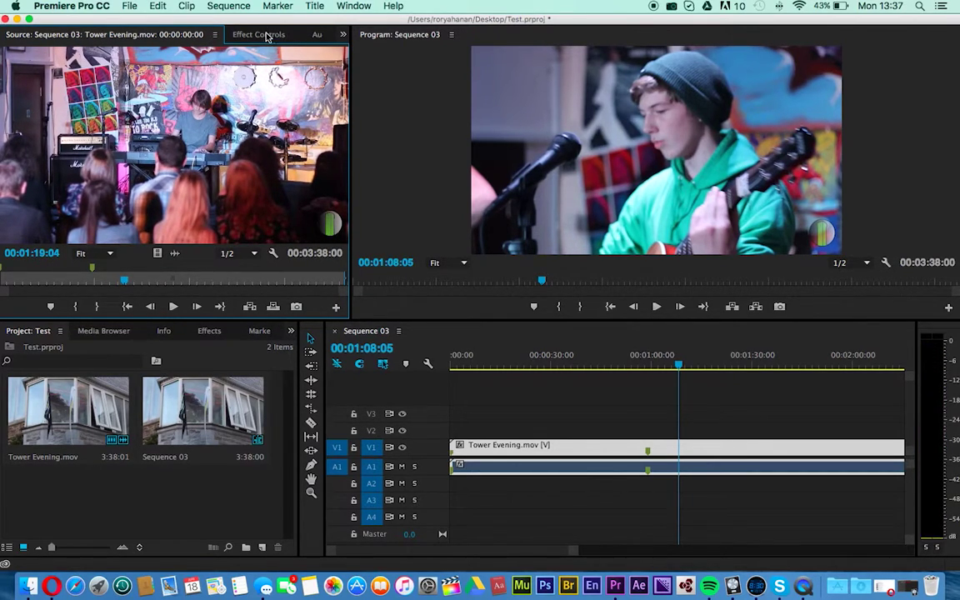
pyautogui.click(480, 126)
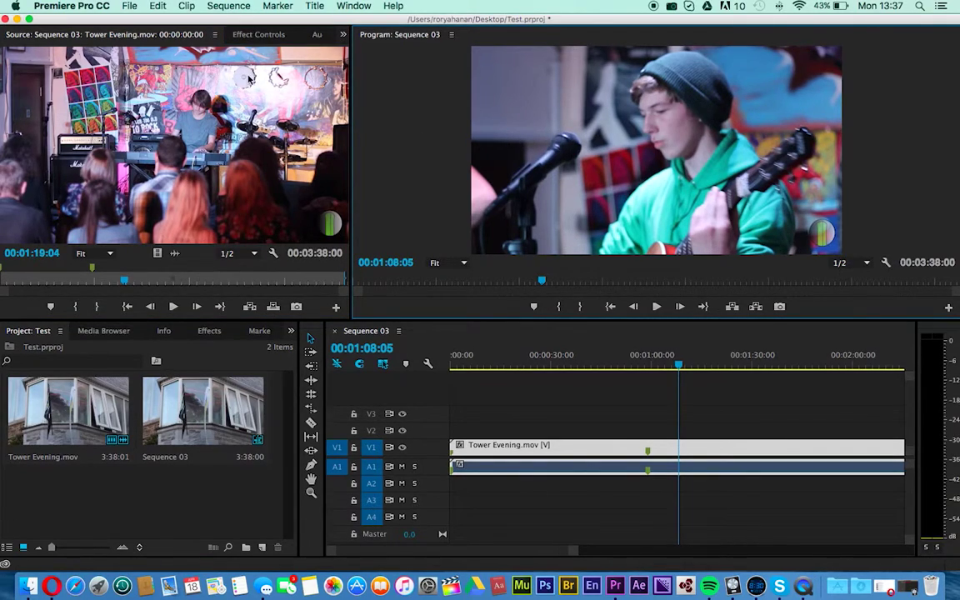
# Show the clip's effect controls and browse the available effect presets, audio effects and video effects
pyautogui.click(258, 34)
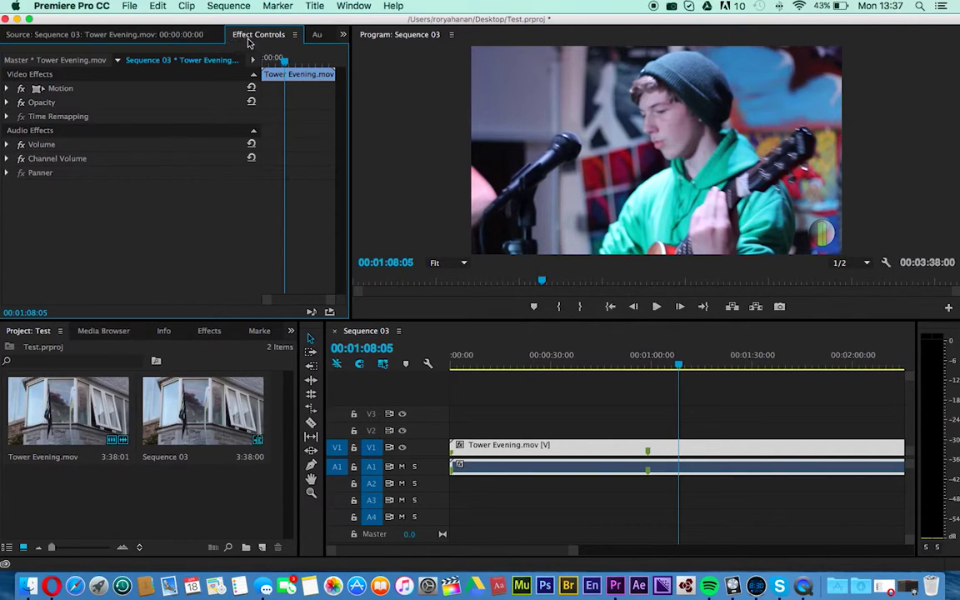
pyautogui.click(210, 334)
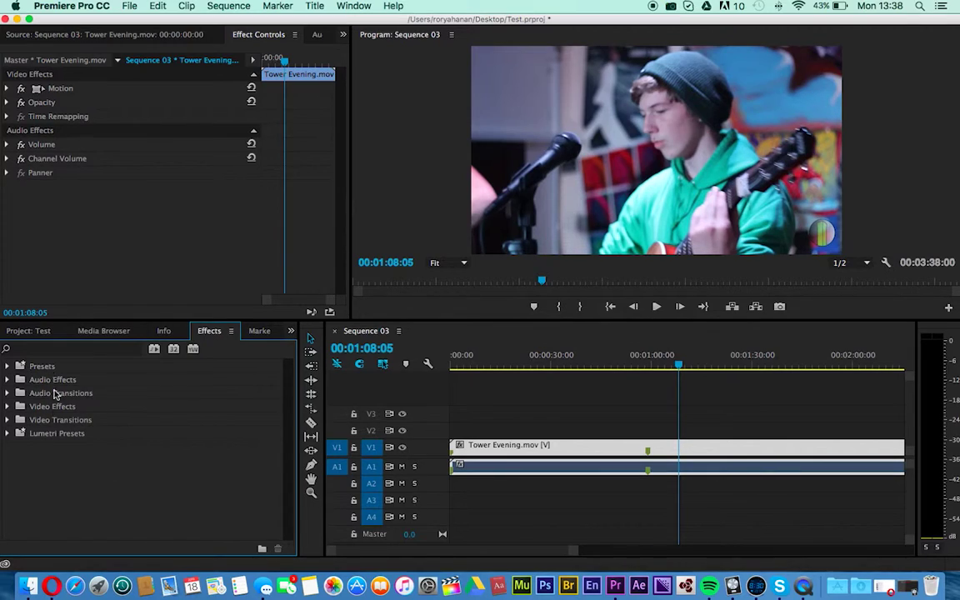
pyautogui.click(8, 380)
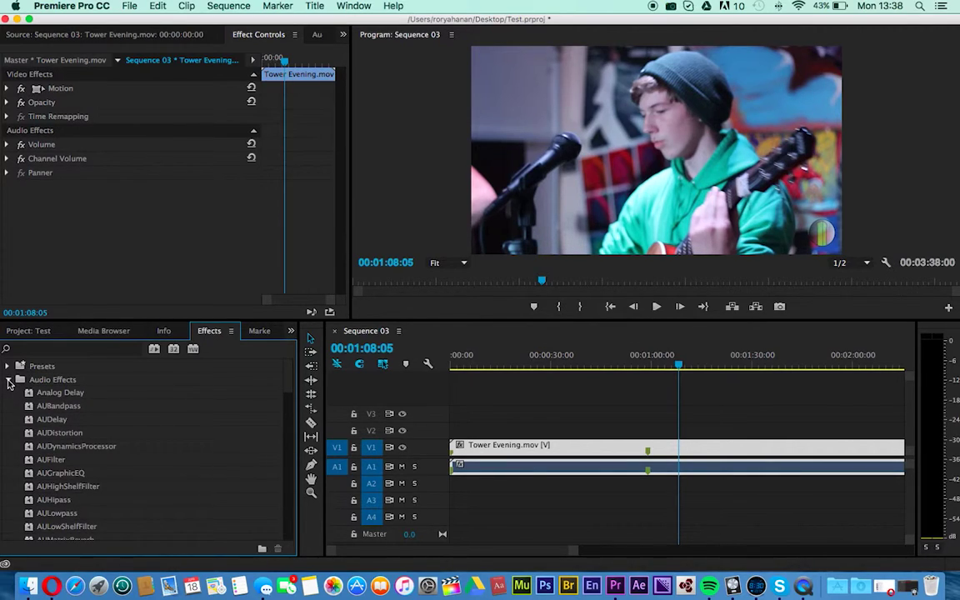
pyautogui.click(10, 366)
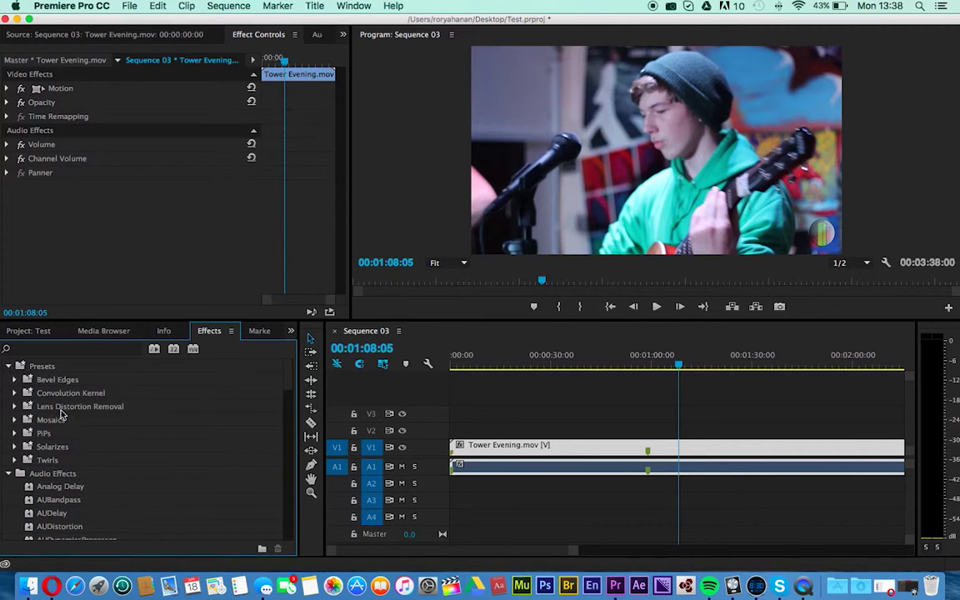
pyautogui.scroll(-15, 46, 400)
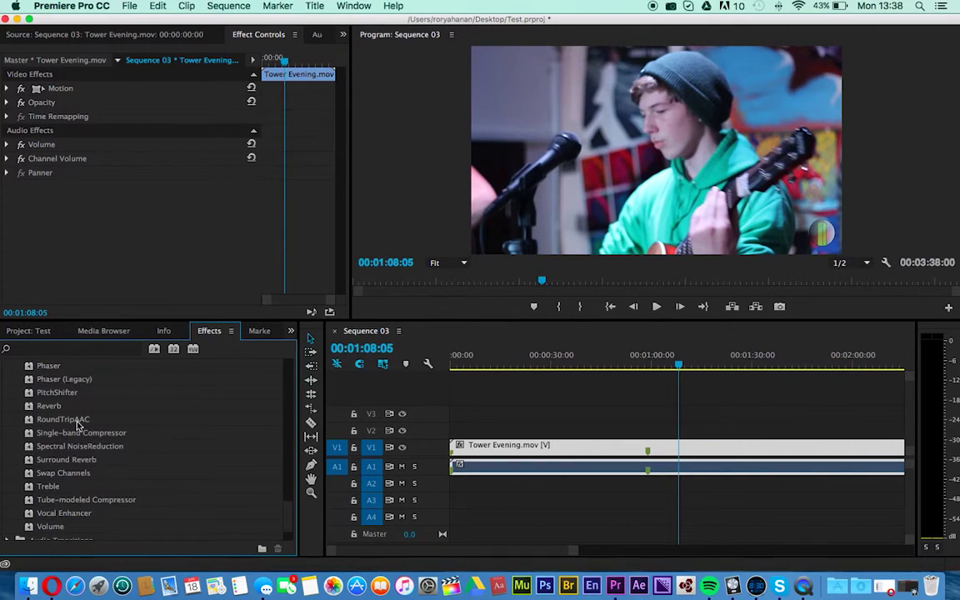
pyautogui.scroll(-3, 76, 424)
pyautogui.click(8, 507)
pyautogui.scroll(-5, 97, 488)
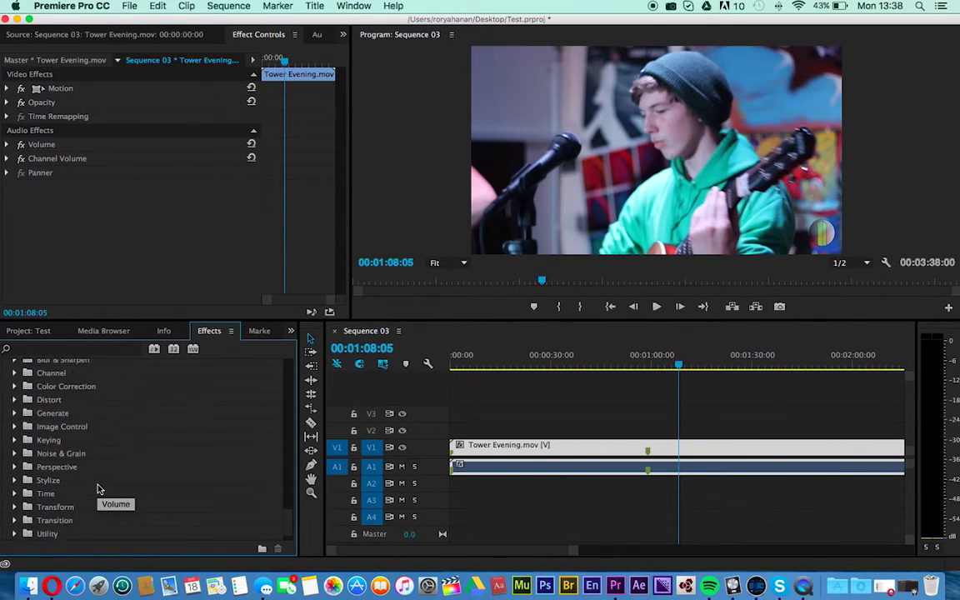
pyautogui.scroll(3, 97, 488)
# Apply the Brightness & Contrast effect from Color Correction to the Tower Evening.mov clip on V1
pyautogui.click(14, 439)
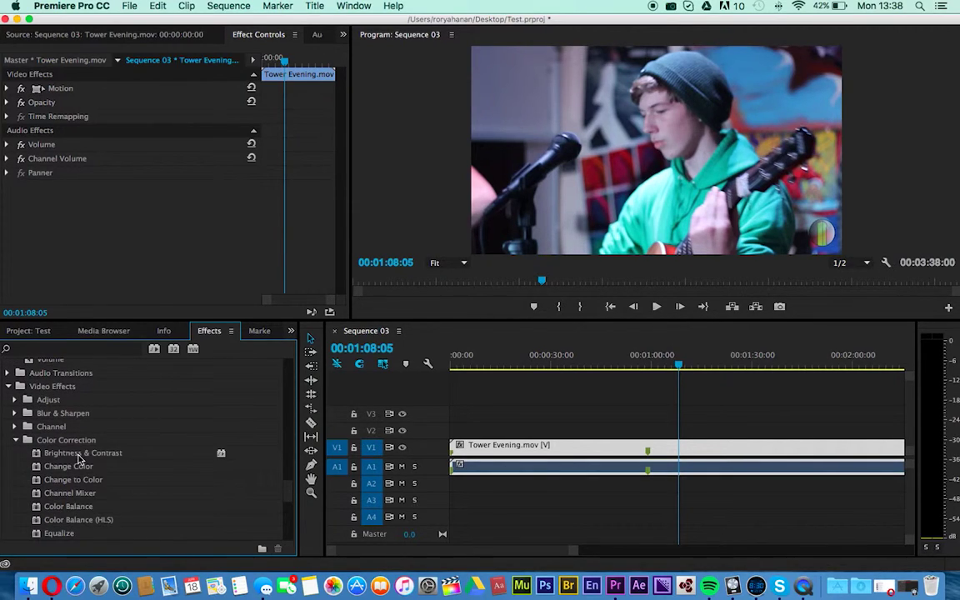
pyautogui.scroll(-1, 80, 462)
pyautogui.moveTo(75, 426); pyautogui.dragTo(481, 445)
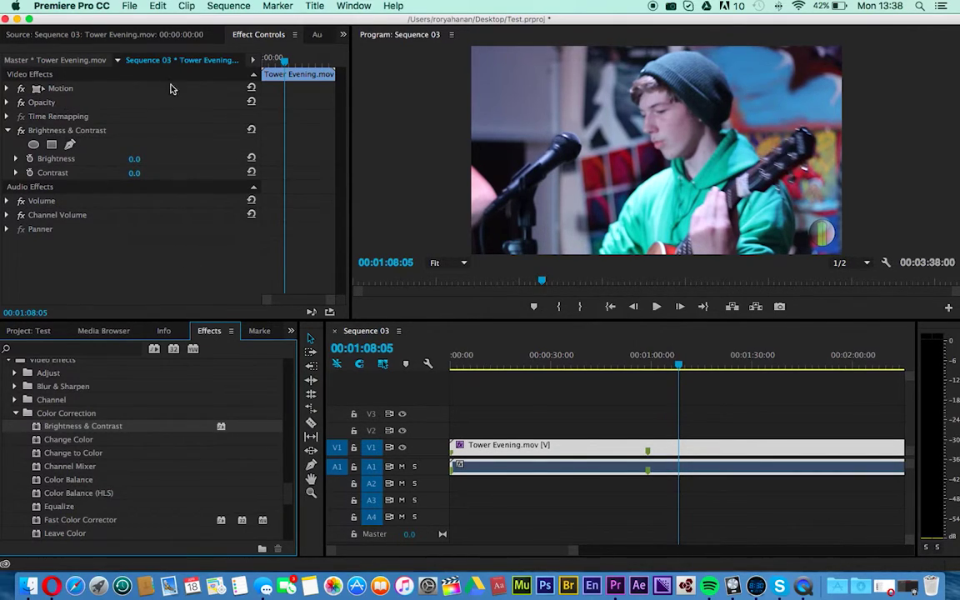
pyautogui.click(98, 132)
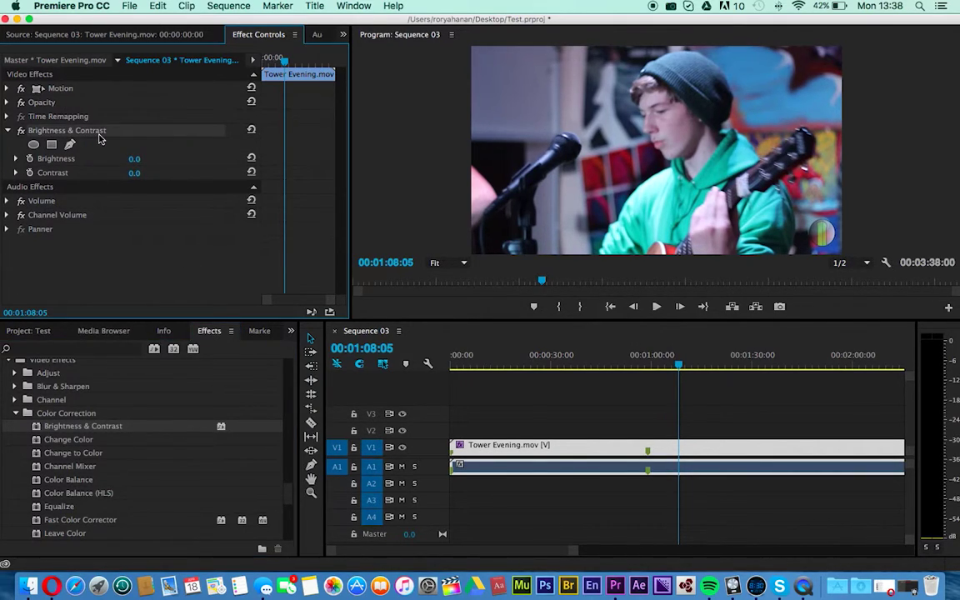
pyautogui.click(8, 132)
pyautogui.click(8, 132)
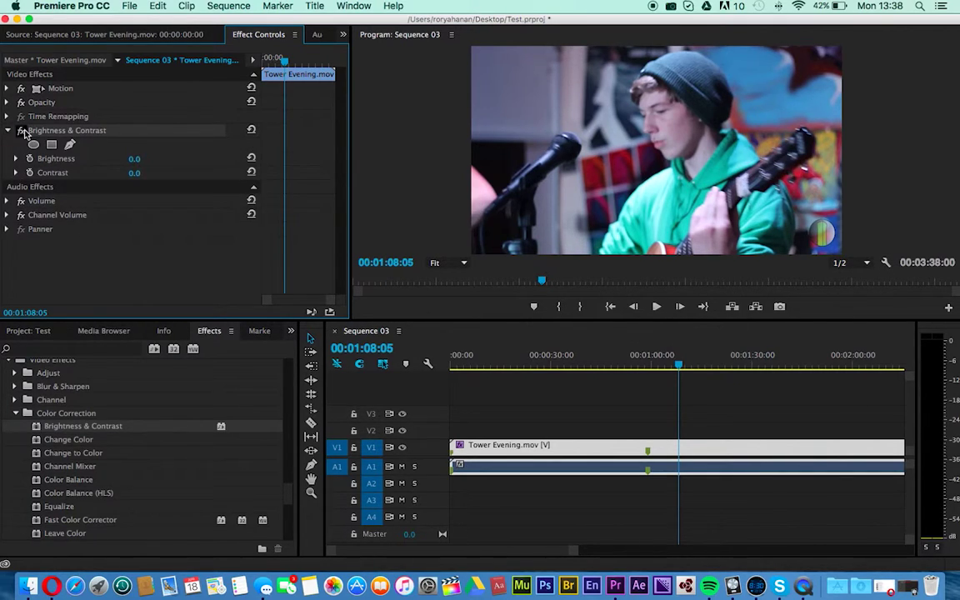
# Try a Brightness of -14 in the Brightness & Contrast effect, and reset the effect to its defaults
pyautogui.moveTo(134, 159)
pyautogui.mouseDown()
pyautogui.moveTo(100, 159)
pyautogui.moveTo(159, 159)
pyautogui.moveTo(125, 159)
pyautogui.mouseUp()
pyautogui.click(133, 159)
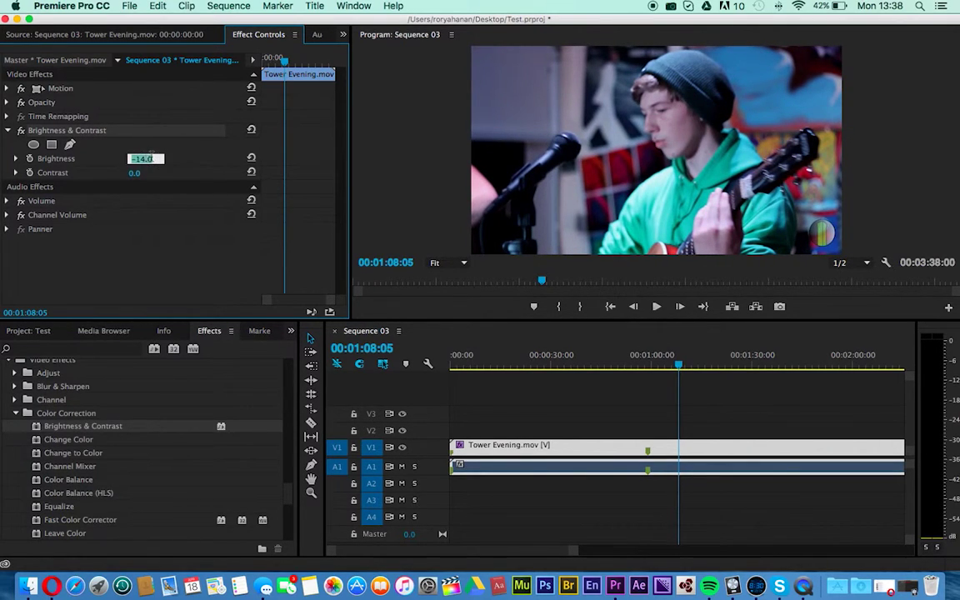
pyautogui.click(252, 131)
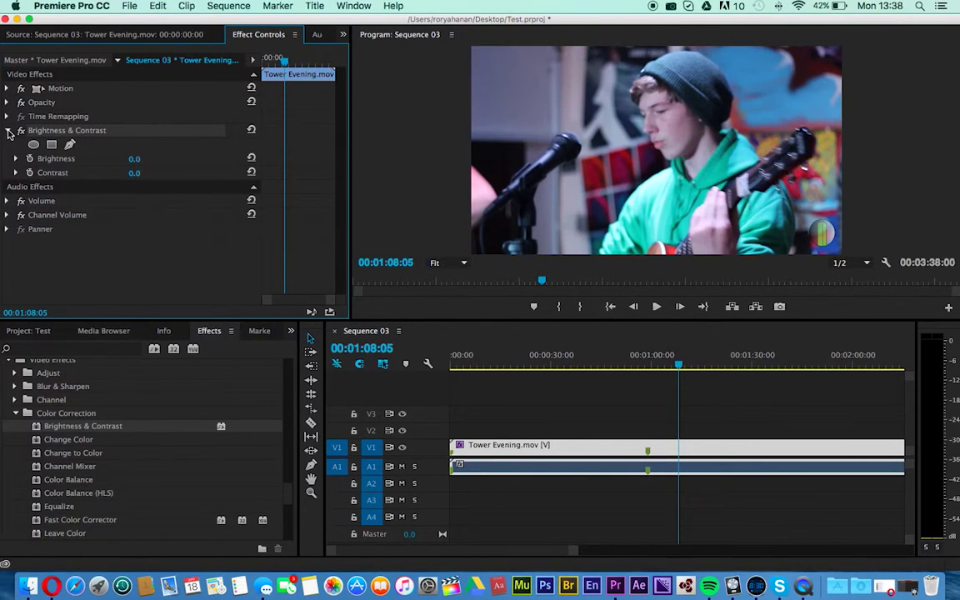
pyautogui.click(8, 131)
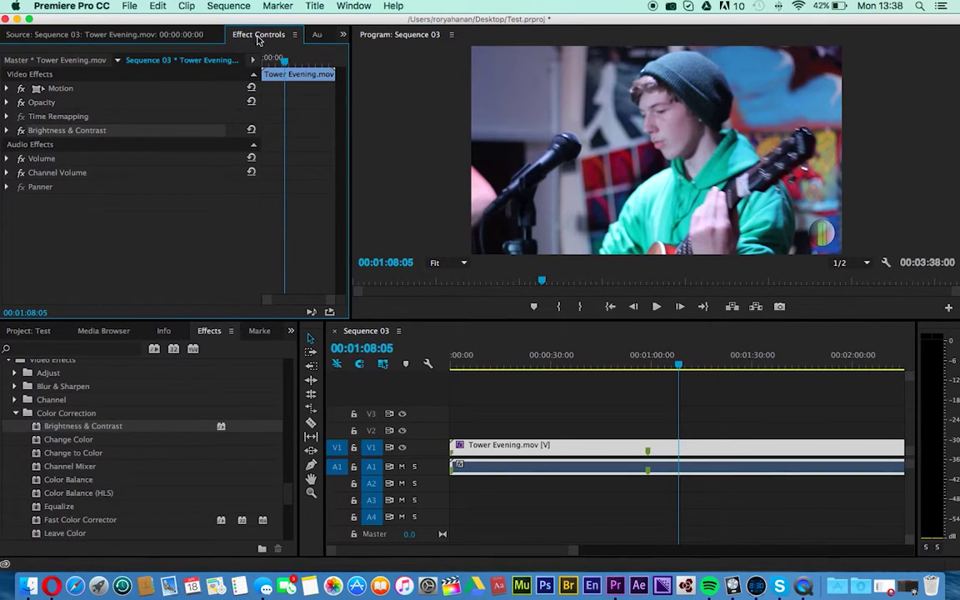
# Play Sequence 03 with the Audio Track Mixer open and lower the Master volume to -3.7 dB
pyautogui.click(316, 37)
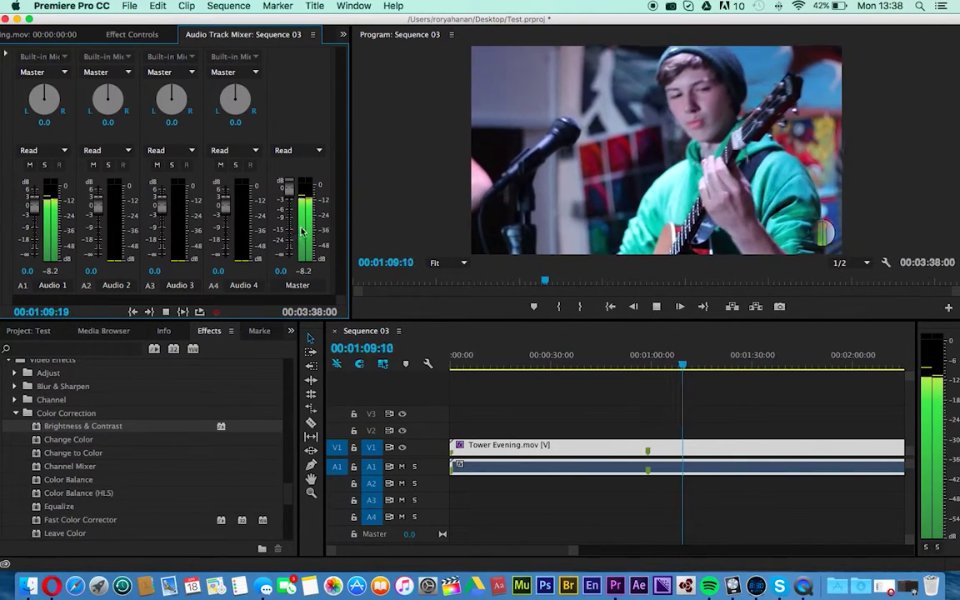
pyautogui.moveTo(291, 193); pyautogui.dragTo(292, 207)
pyautogui.moveTo(36, 209); pyautogui.dragTo(37, 209)
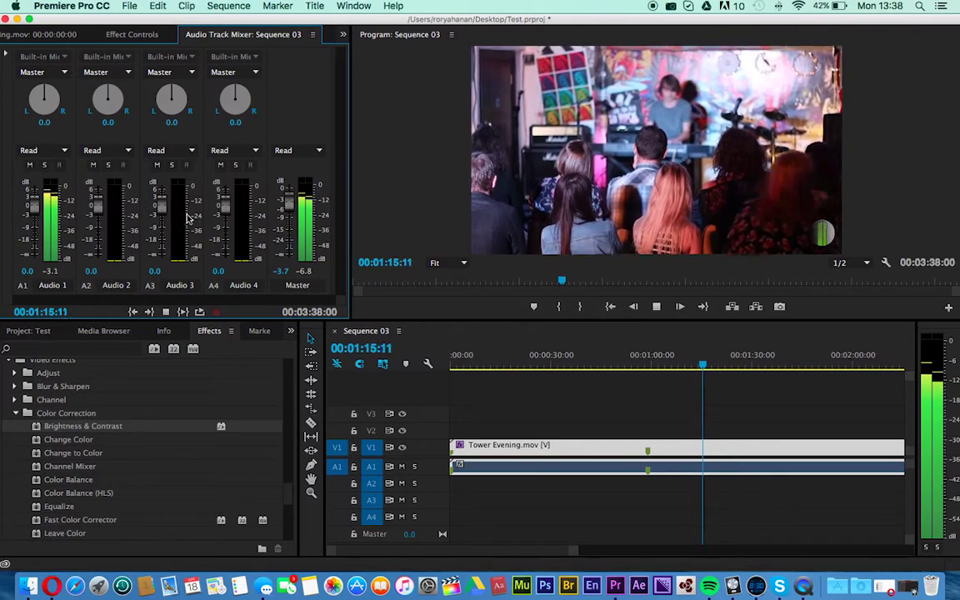
pyautogui.press('space')
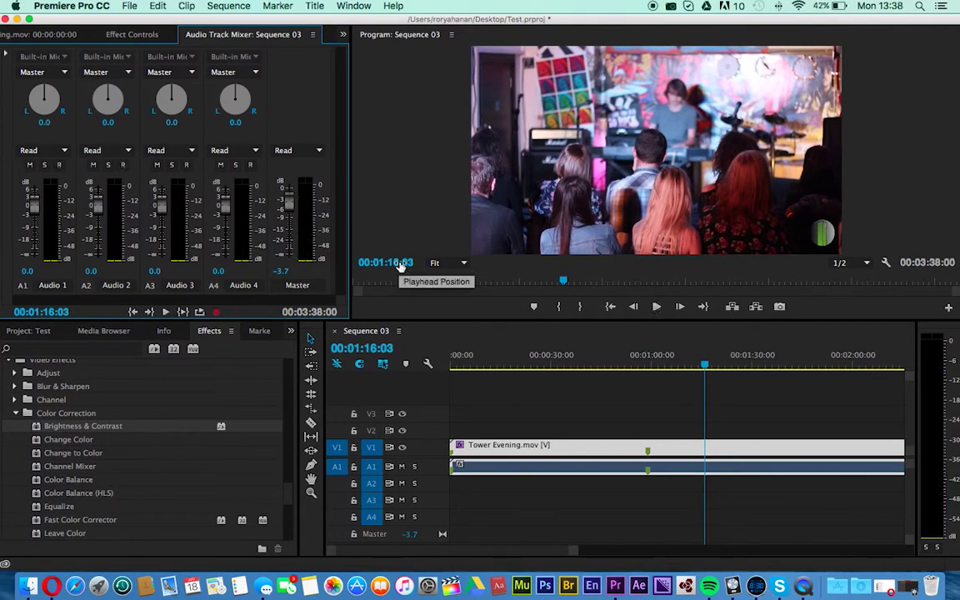
pyautogui.click(470, 530)
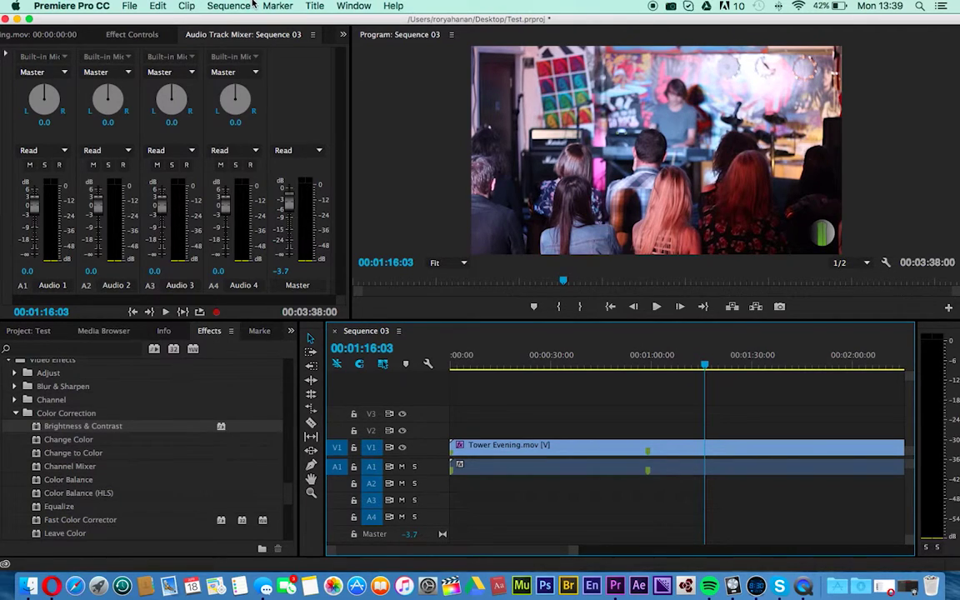
# Add one video track after Video 3 and one standard audio track after Audio 4, and check the new channel in the mixer
pyautogui.click(187, 6)
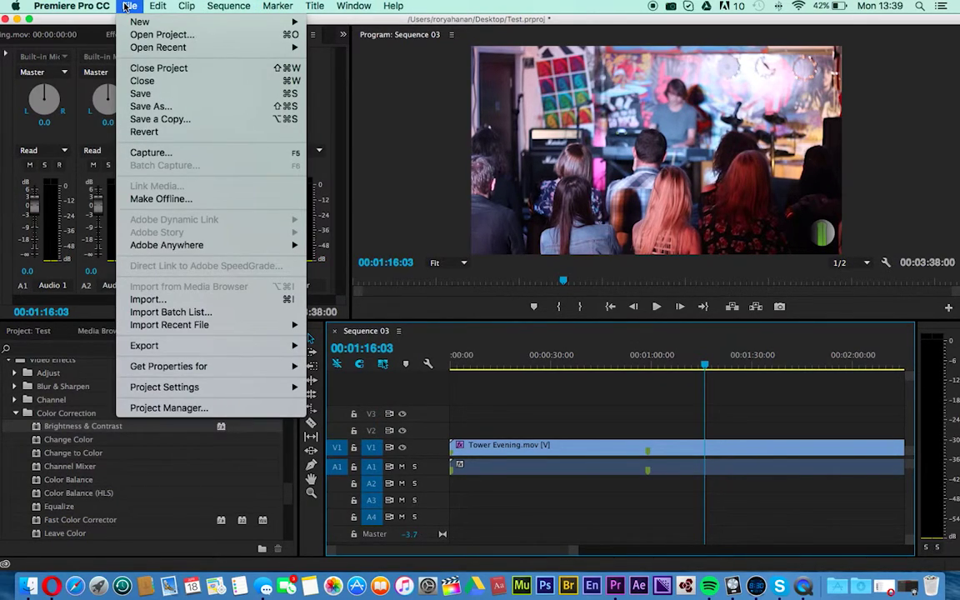
pyautogui.click(582, 448)
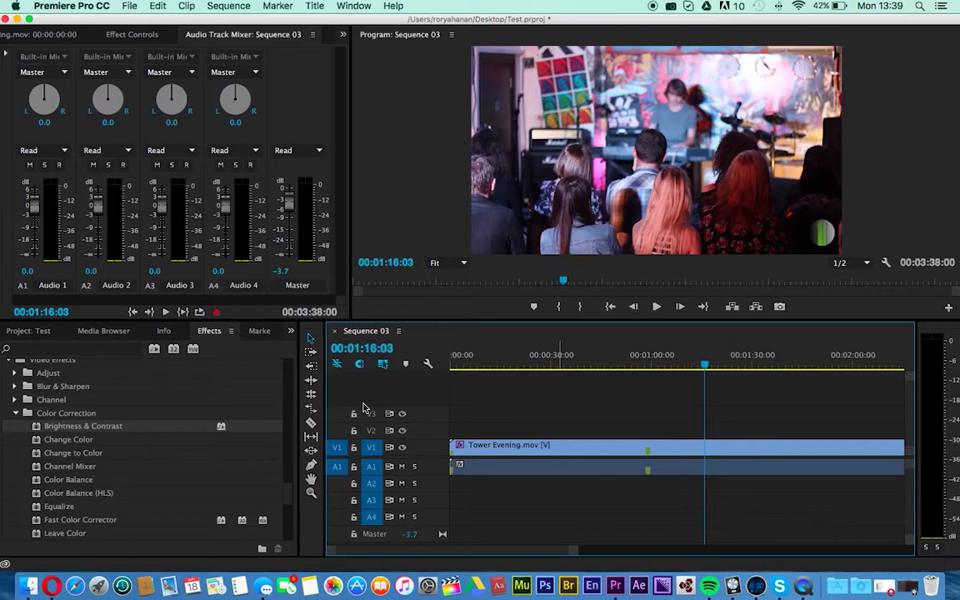
pyautogui.rightClick(363, 407)
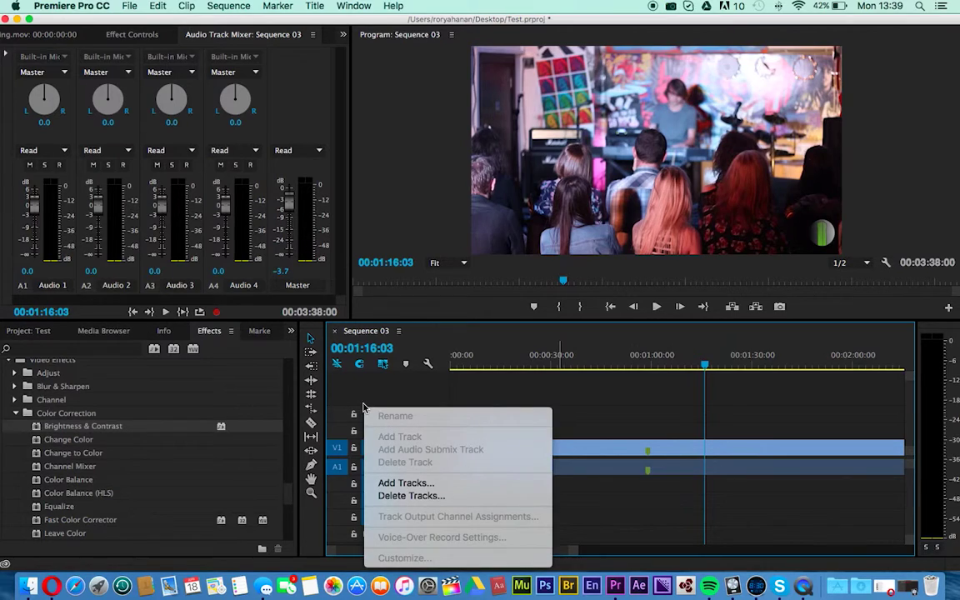
pyautogui.click(429, 489)
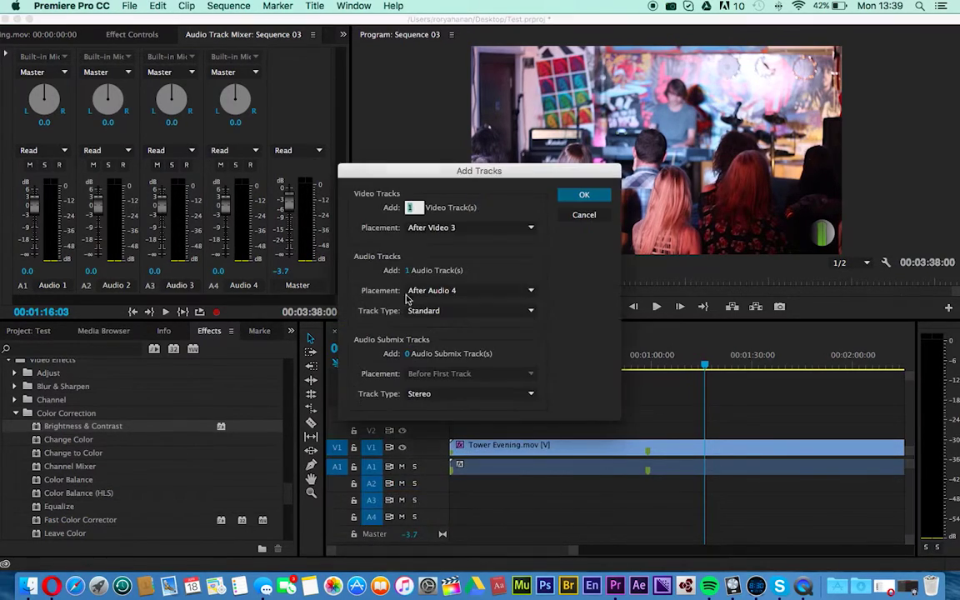
pyautogui.click(575, 196)
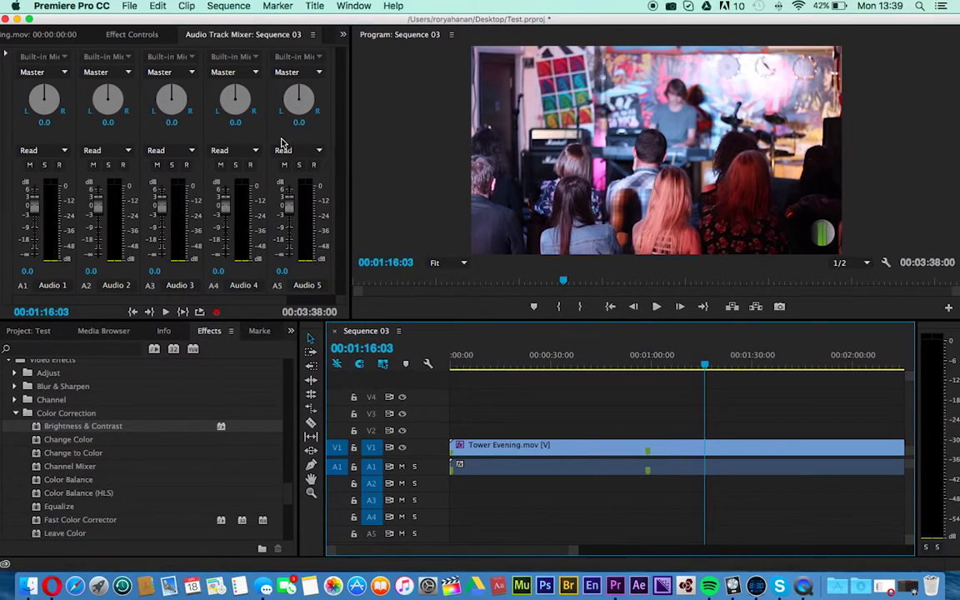
pyautogui.hscroll(2, 277, 185)
pyautogui.hscroll(2, 277, 185)
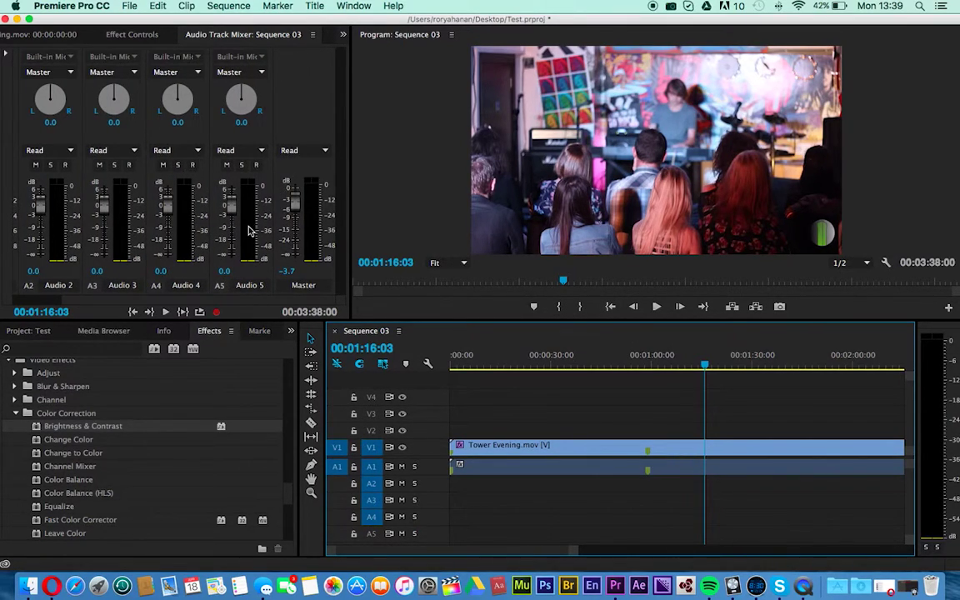
pyautogui.hscroll(-3, 242, 224)
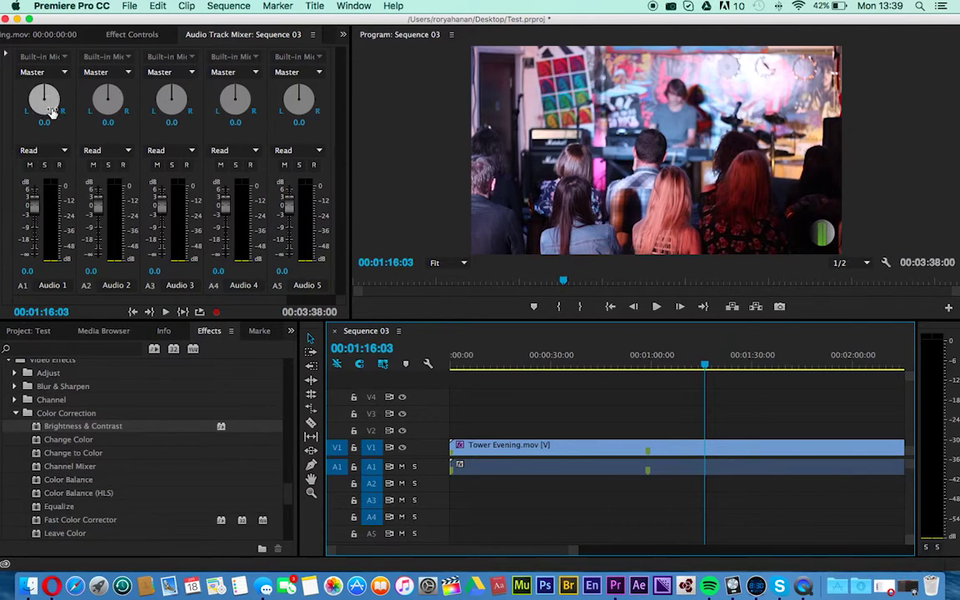
# Check which panels are hidden in the Source monitor's group and bring the Audio Track Mixer for Sequence 03 back to view
pyautogui.scroll(2, 274, 34)
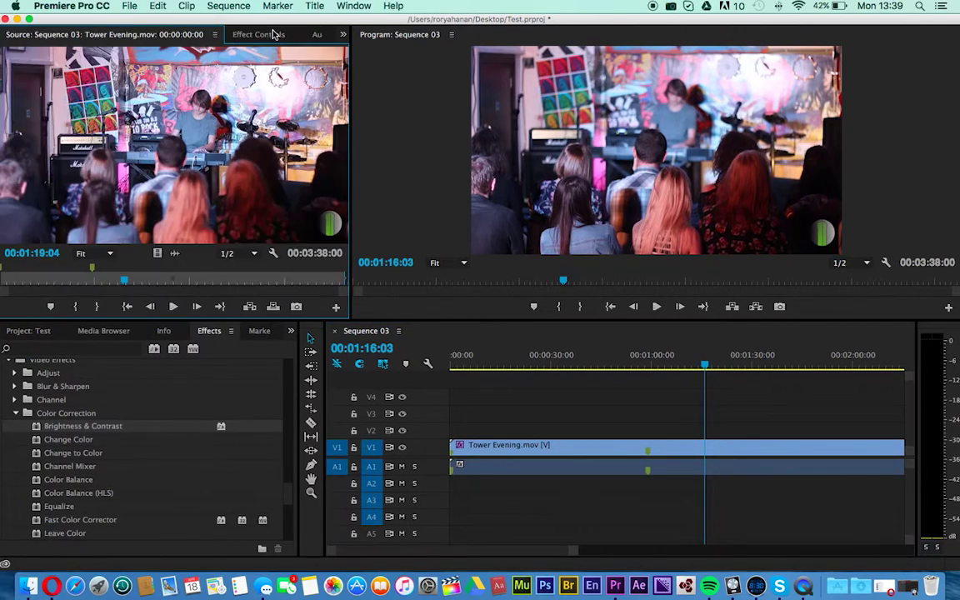
pyautogui.click(343, 35)
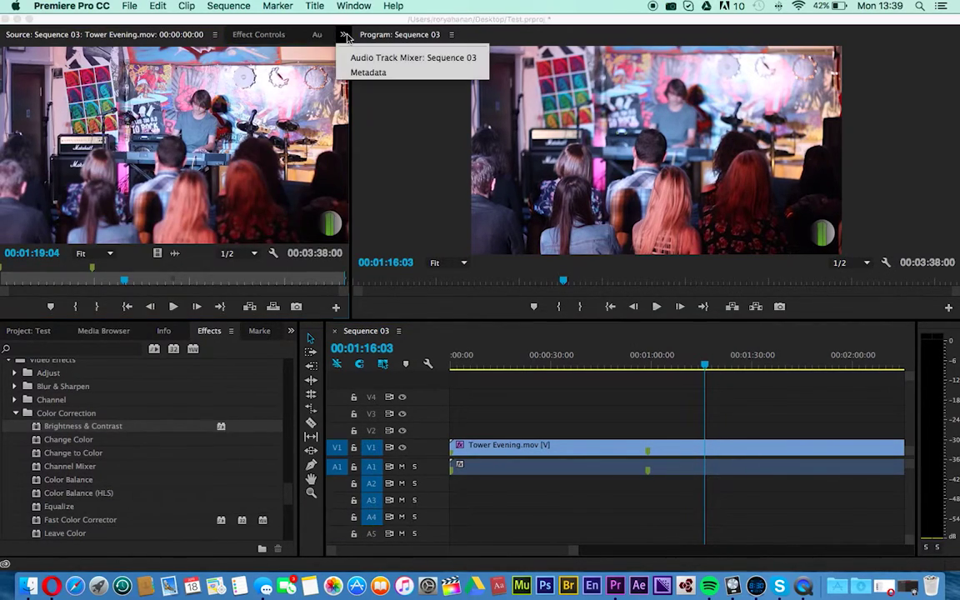
pyautogui.click(386, 58)
pyautogui.click(343, 35)
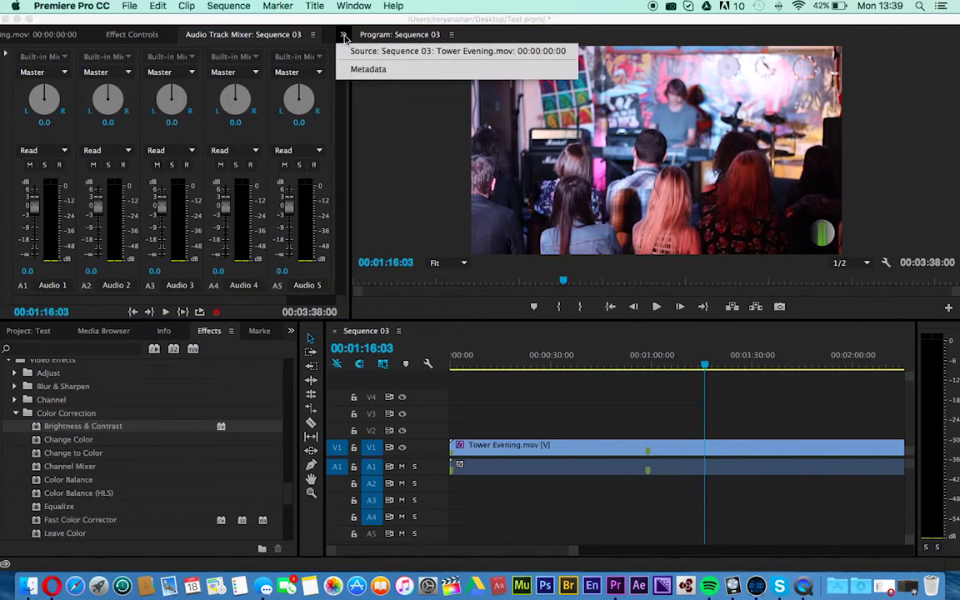
pyautogui.click(398, 134)
# Bring the Source monitor to the front of its narrowed panel group and widen the group to nearly half the workspace
pyautogui.moveTo(353, 153); pyautogui.dragTo(120, 163)
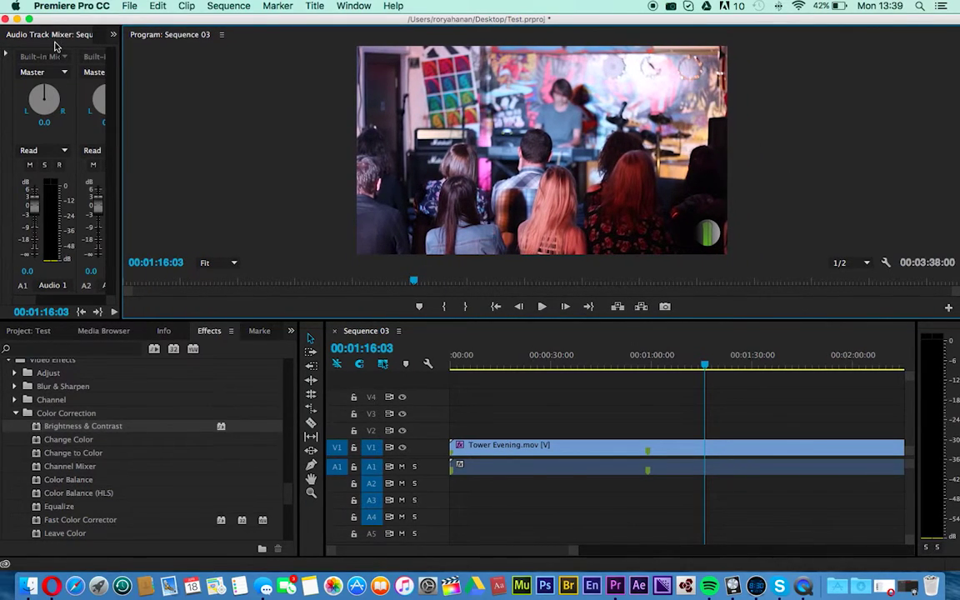
pyautogui.scroll(-1, 50, 39)
pyautogui.click(114, 34)
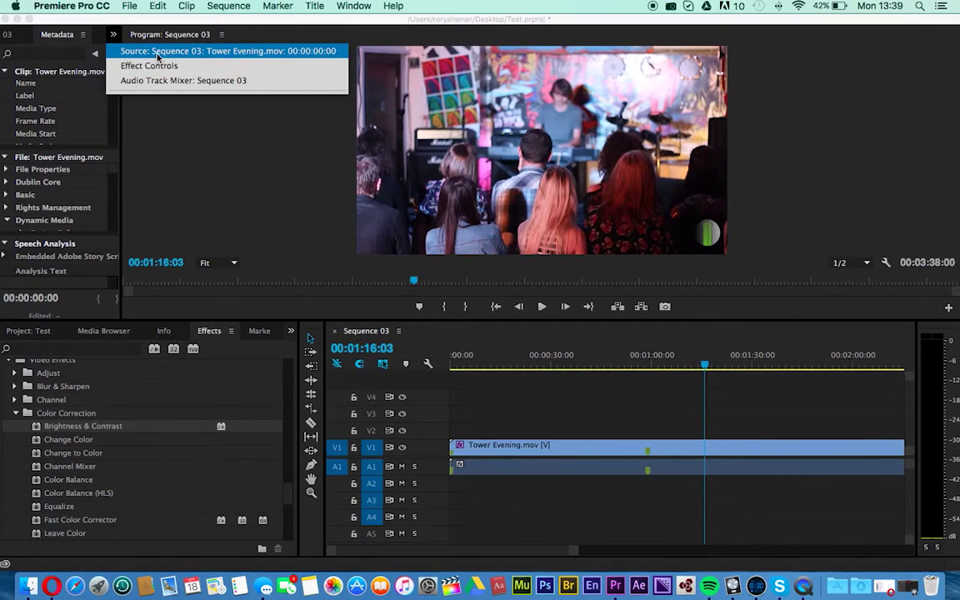
pyautogui.click(142, 52)
pyautogui.moveTo(121, 72); pyautogui.dragTo(392, 158)
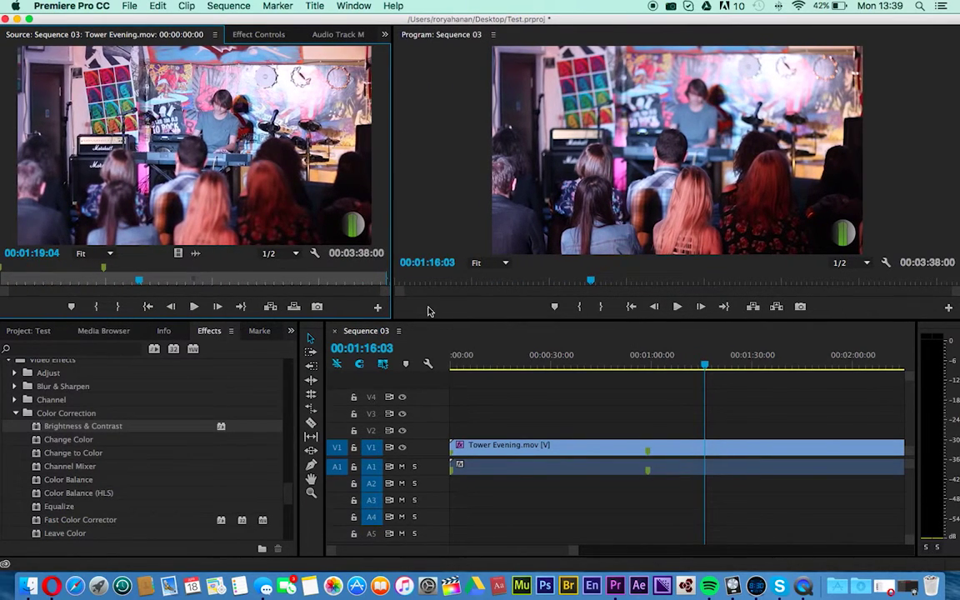
pyautogui.moveTo(433, 320)
pyautogui.mouseDown()
pyautogui.moveTo(435, 472)
pyautogui.moveTo(441, 268)
pyautogui.moveTo(439, 315)
pyautogui.mouseUp()
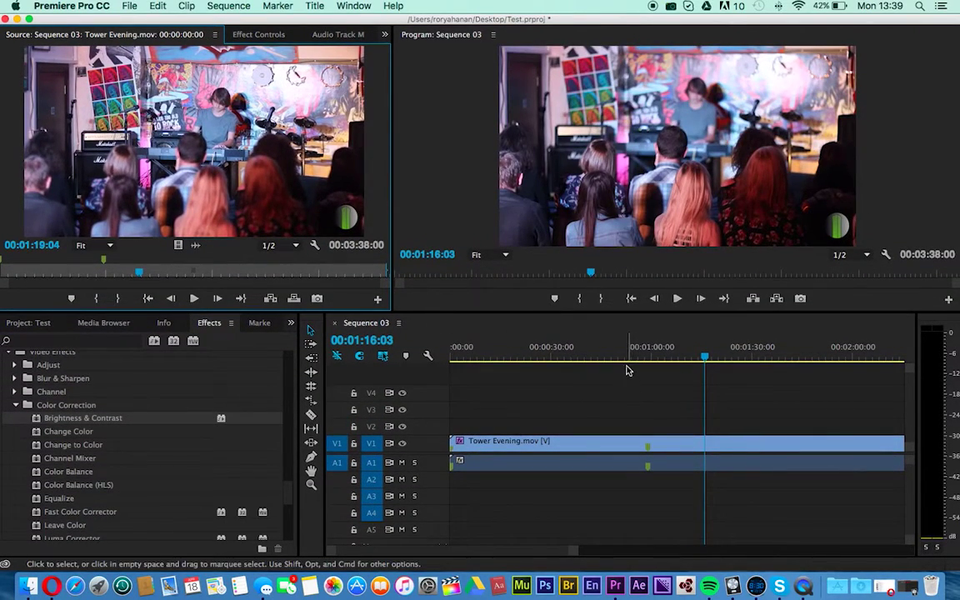
# Split the Tower Evening.mov clip and its audio at 00:01:00:00 with the Razor tool
pyautogui.click(650, 360)
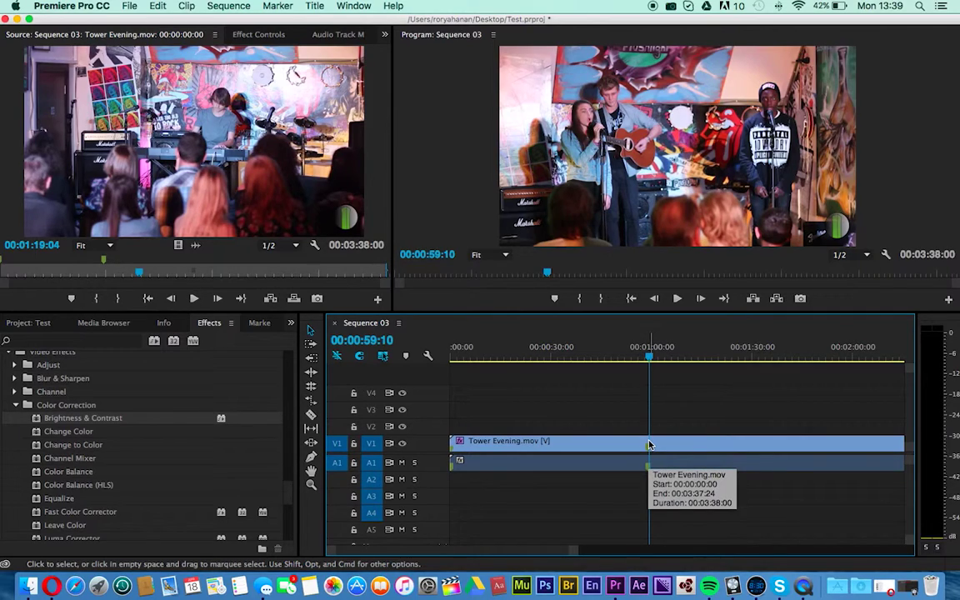
pyautogui.press('c')
pyautogui.click(654, 442)
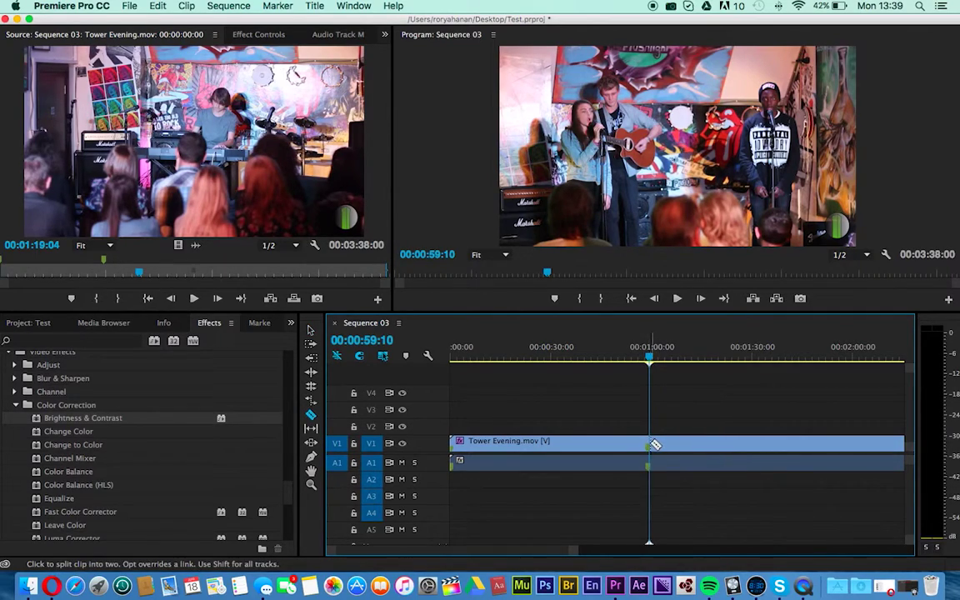
pyautogui.press('v')
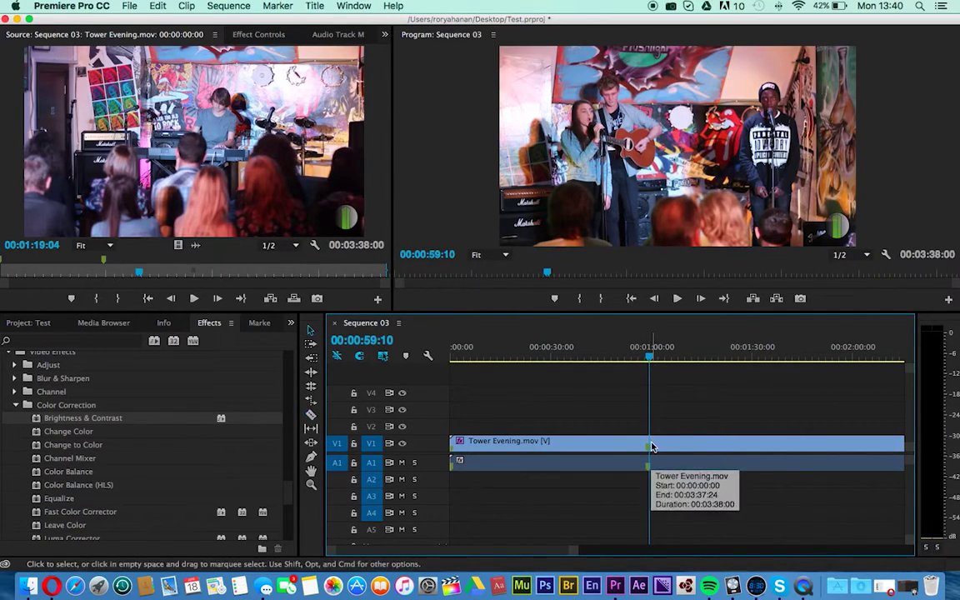
pyautogui.click(310, 414)
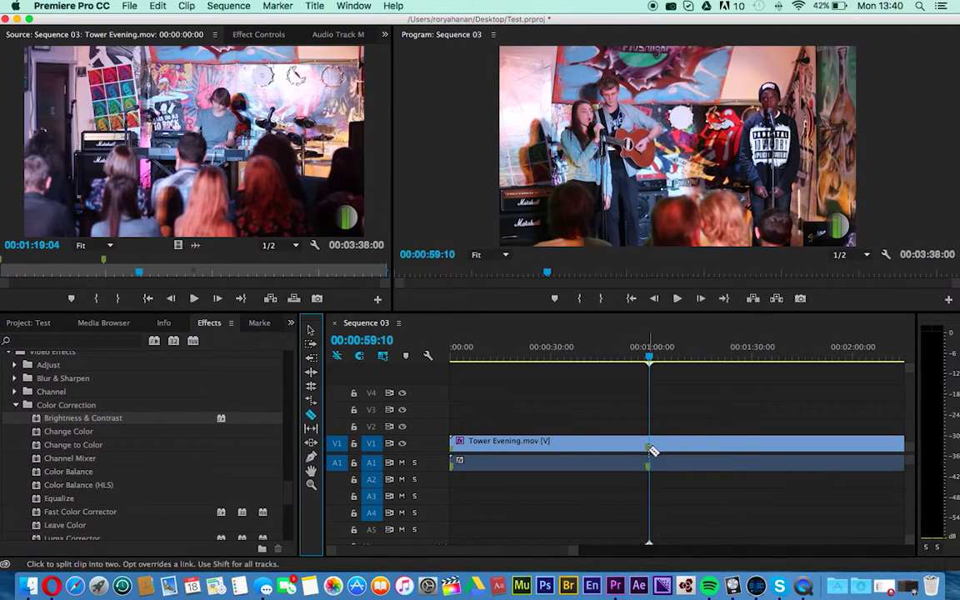
pyautogui.moveTo(650, 356); pyautogui.dragTo(651, 356)
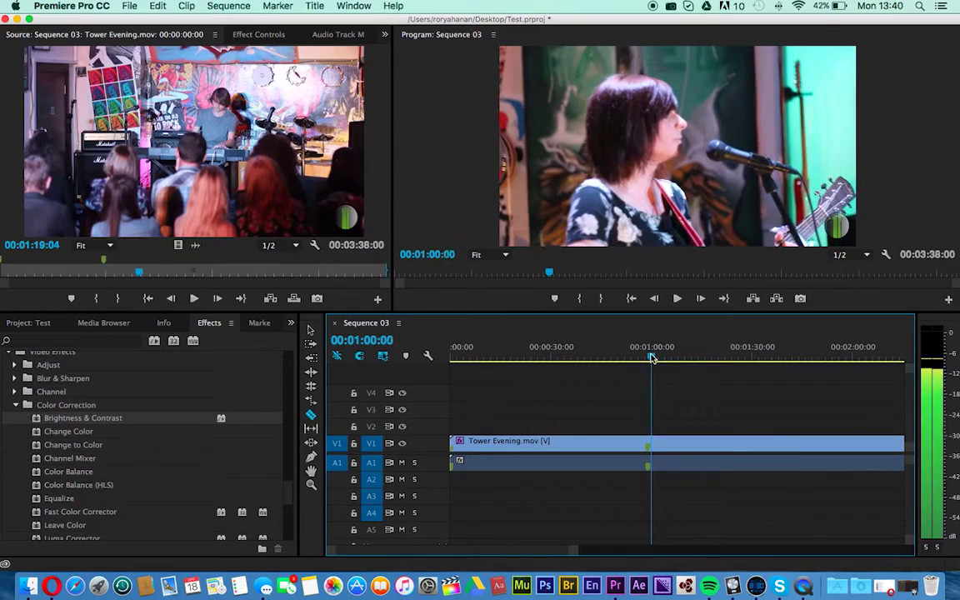
pyautogui.click(656, 447)
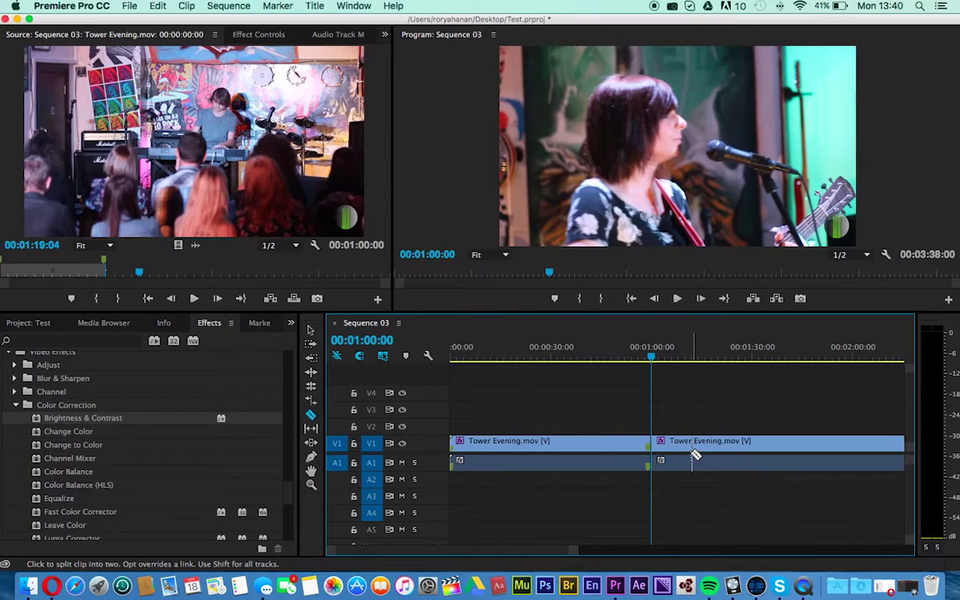
# Try two more cuts in the second Tower Evening.mov segment and undo both
pyautogui.click(738, 441)
pyautogui.click(773, 442)
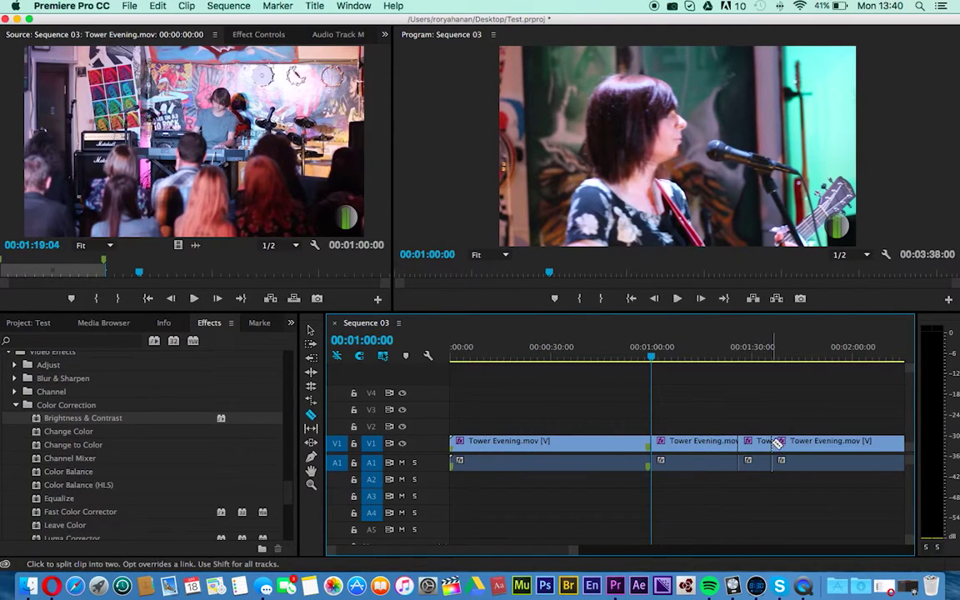
pyautogui.press('super+z')
pyautogui.press('super+z')
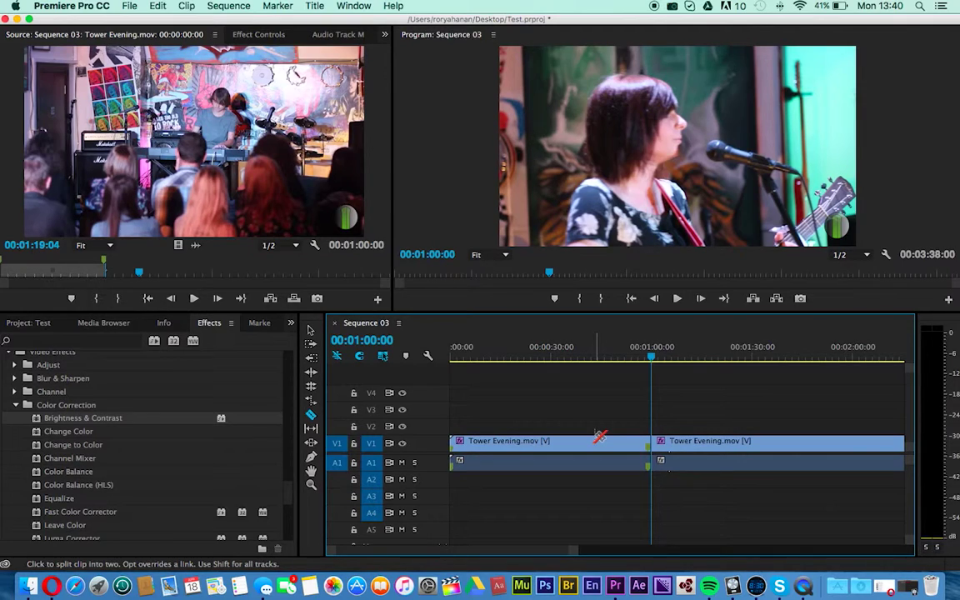
# Return to the Selection tool and move the playhead to 00:00:47:00 in Sequence 03
pyautogui.press('v')
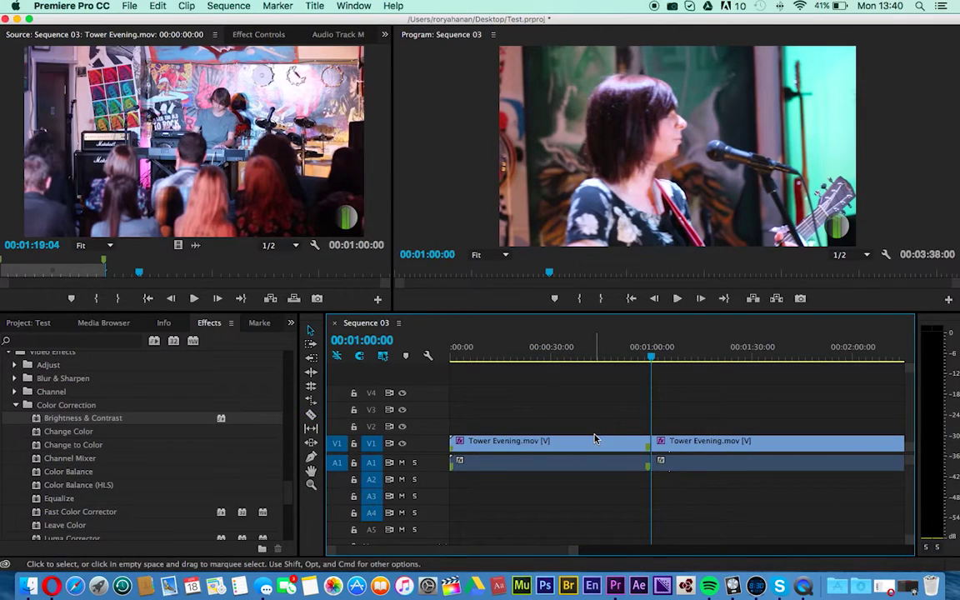
pyautogui.click(311, 332)
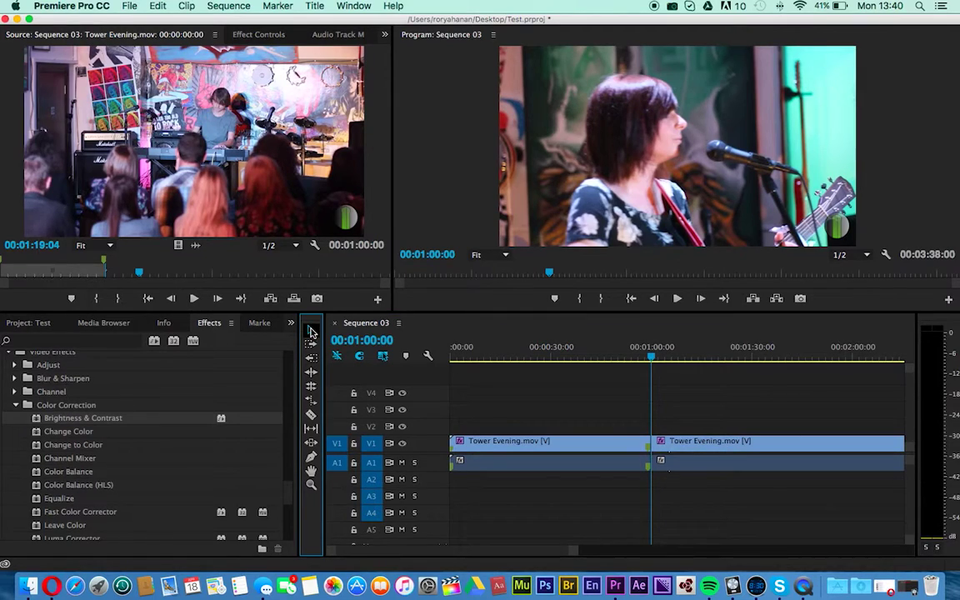
pyautogui.moveTo(698, 356); pyautogui.dragTo(607, 356)
pyautogui.scroll(-5, 679, 402)
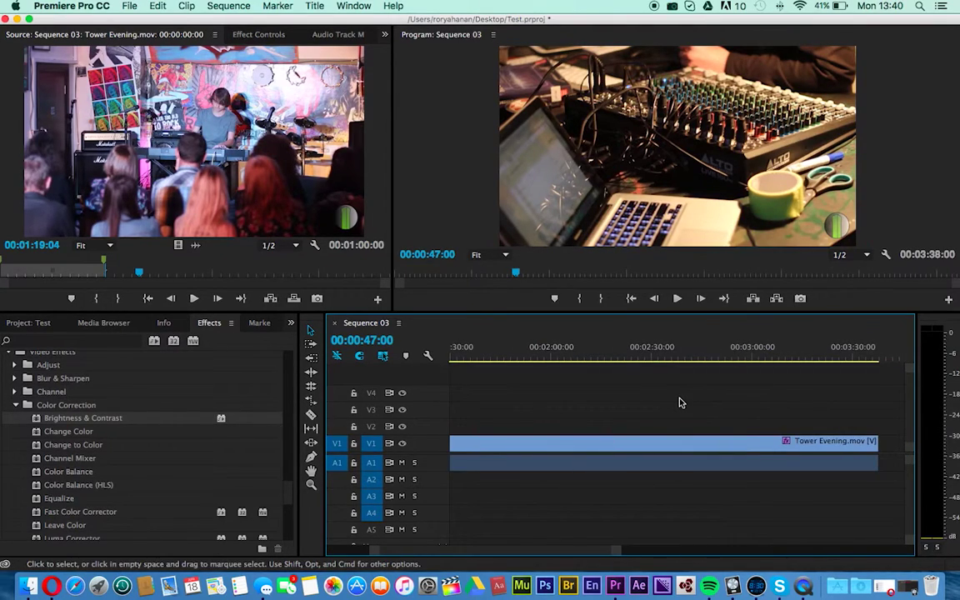
pyautogui.scroll(5, 680, 402)
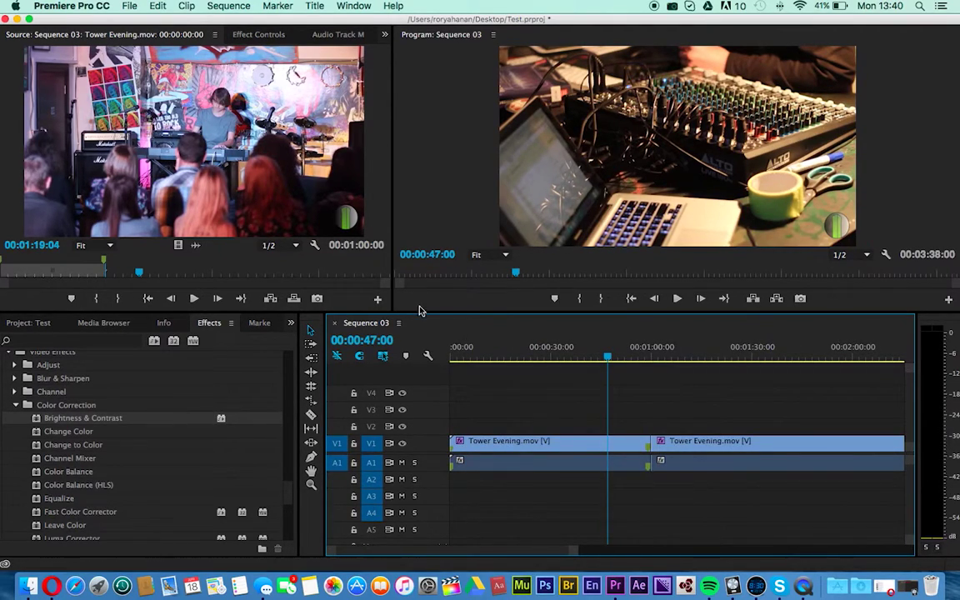
# Make the Source and Program monitors taller above the timeline and move the Program monitor's playhead to 00:03:13:15
pyautogui.moveTo(400, 311); pyautogui.dragTo(407, 352)
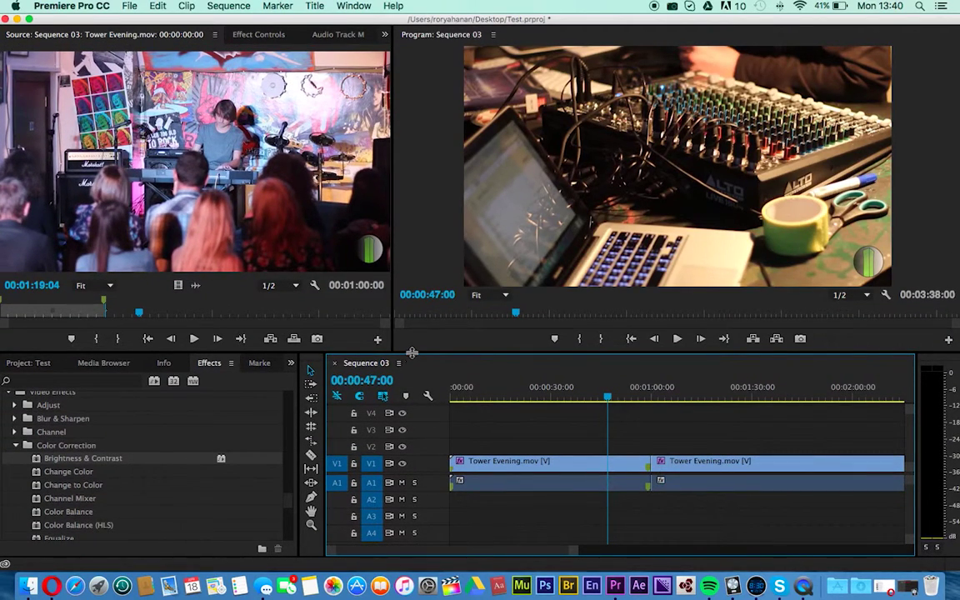
pyautogui.click(670, 296)
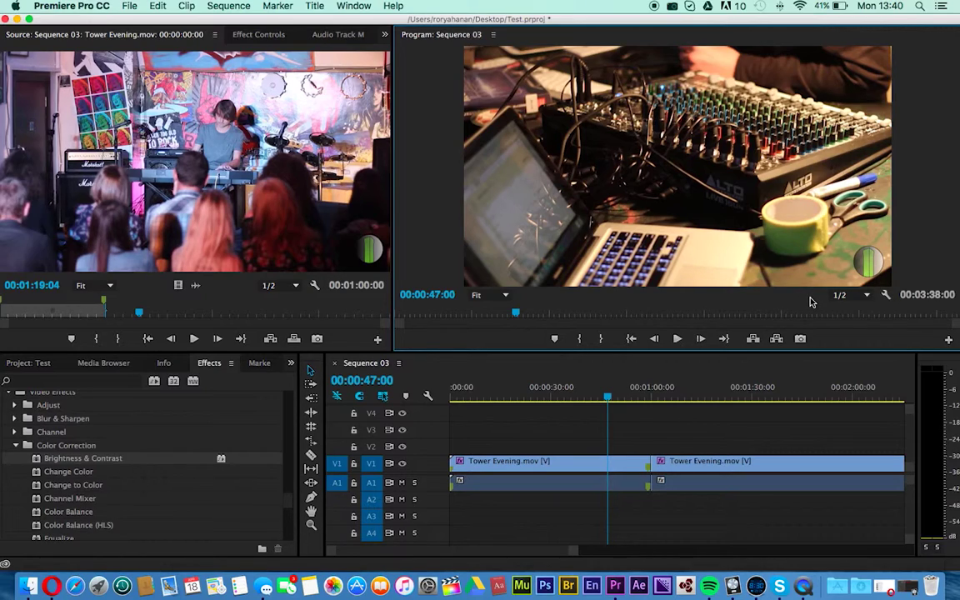
pyautogui.click(841, 295)
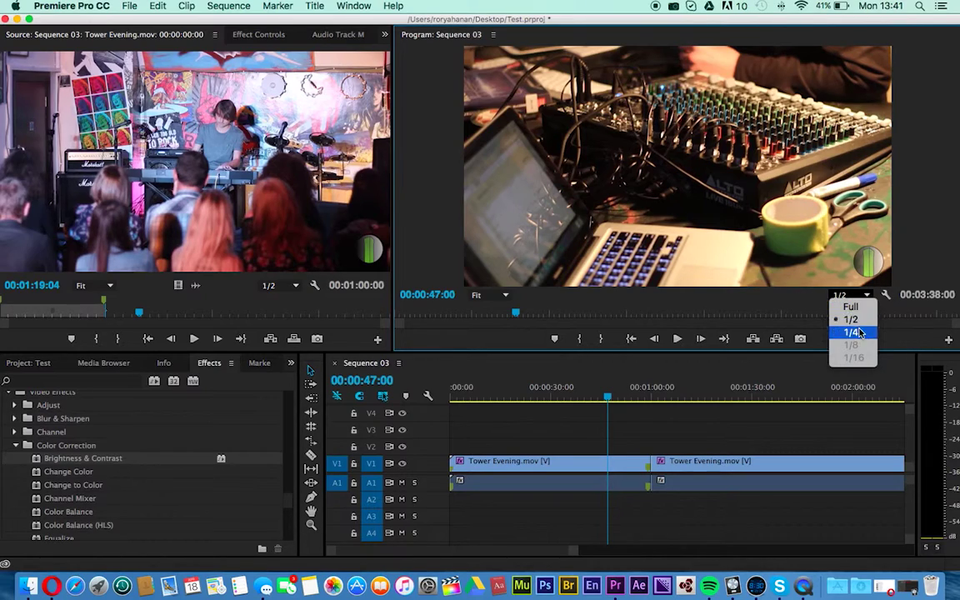
pyautogui.click(893, 313)
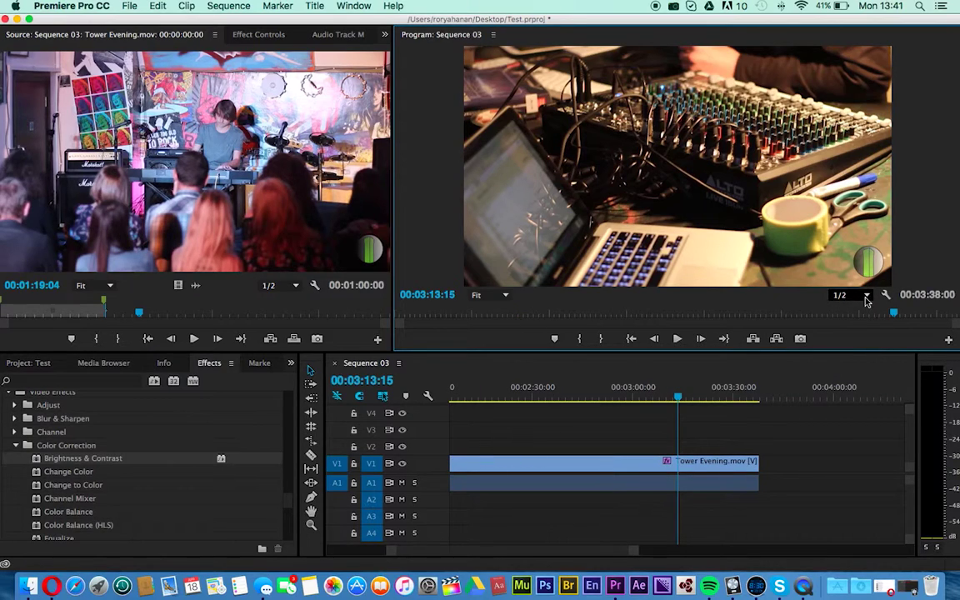
pyautogui.click(866, 296)
pyautogui.click(788, 294)
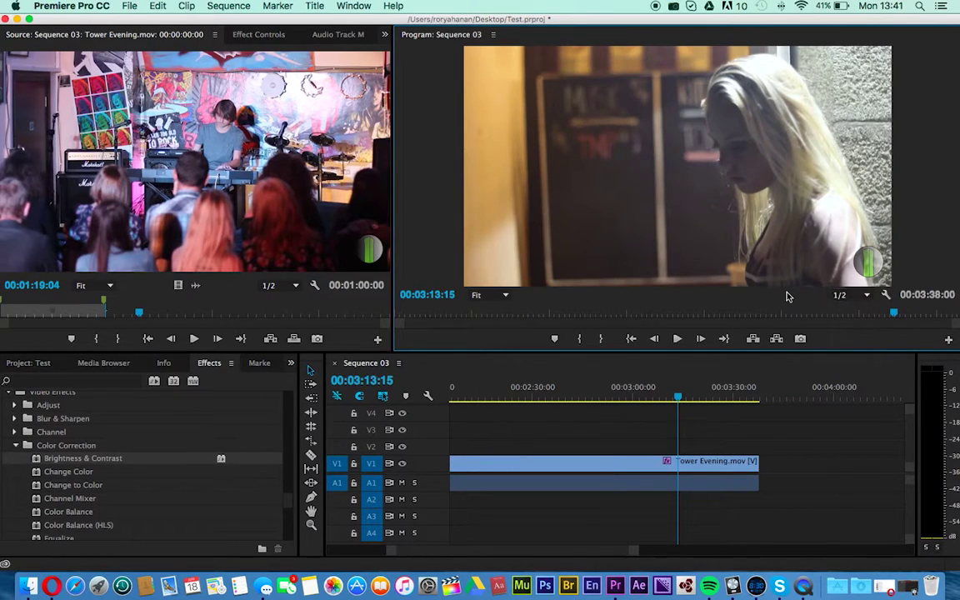
# Try Full playback resolution in the Program monitor, set it to 1/4, and play the sequence
pyautogui.click(838, 297)
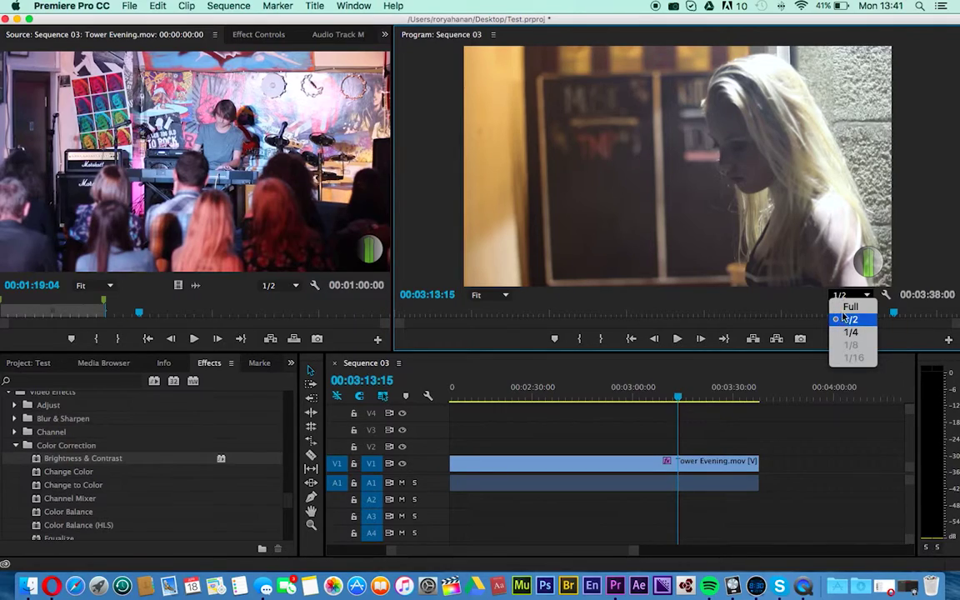
pyautogui.click(843, 310)
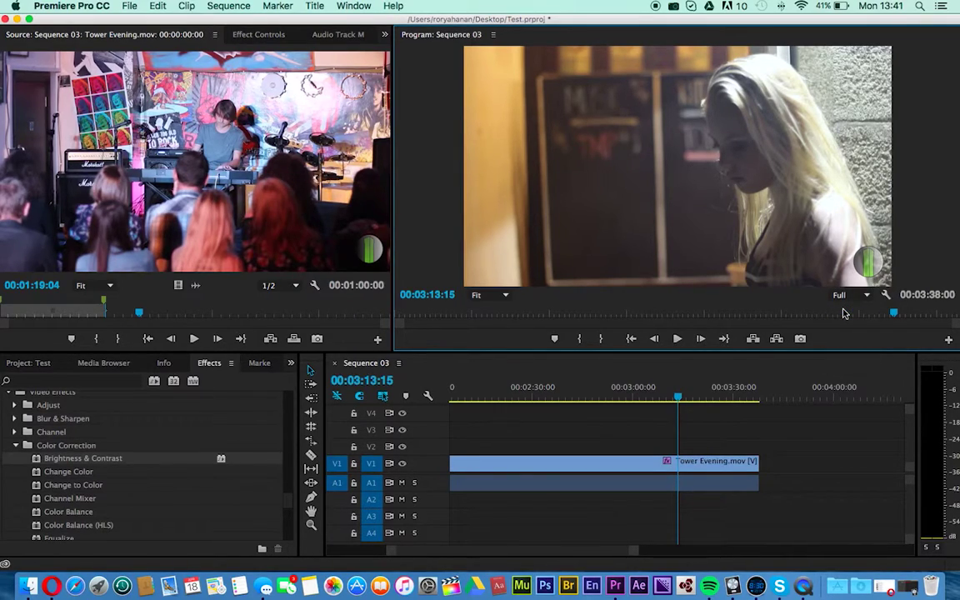
pyautogui.click(846, 301)
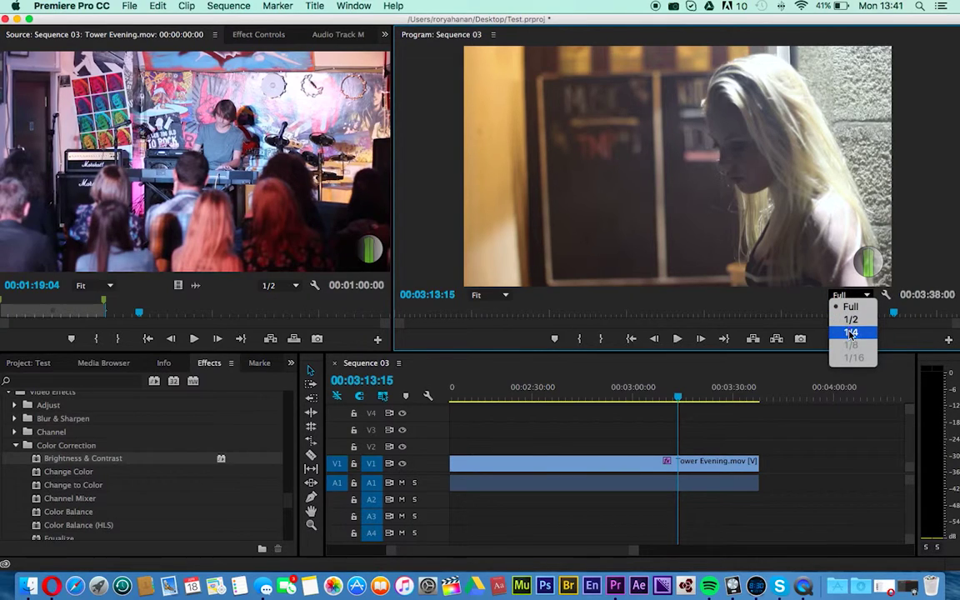
pyautogui.click(850, 333)
pyautogui.press('space')
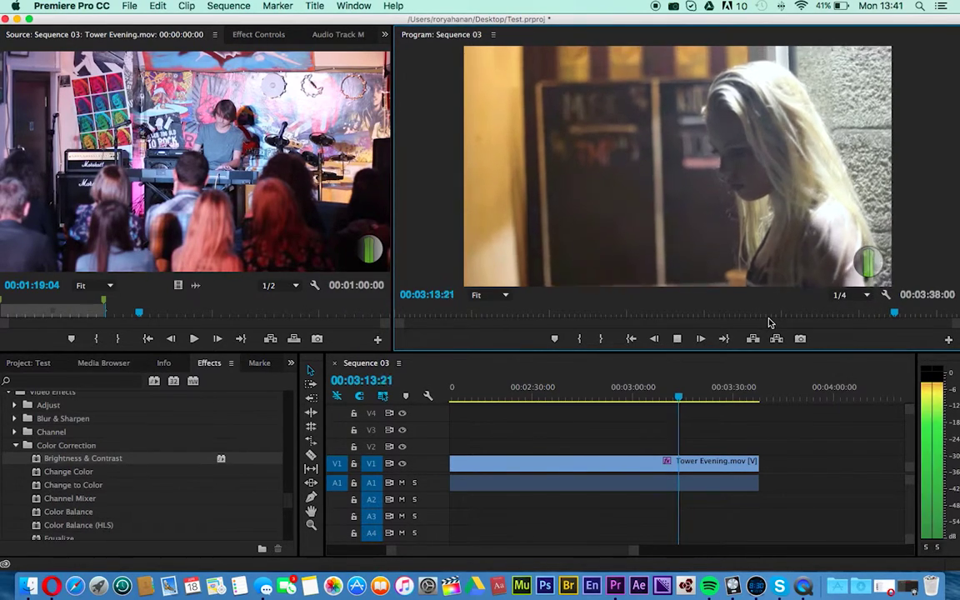
# Stop playback, look over the Program monitor's playback resolution options, and move the Sequence 03 playhead to 00:03:26:15
pyautogui.press('space')
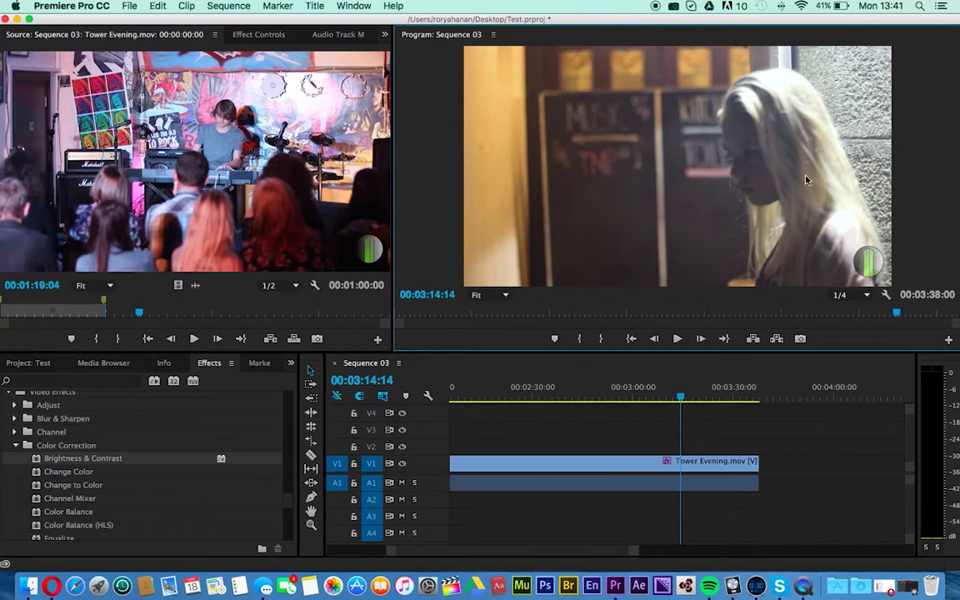
pyautogui.click(848, 297)
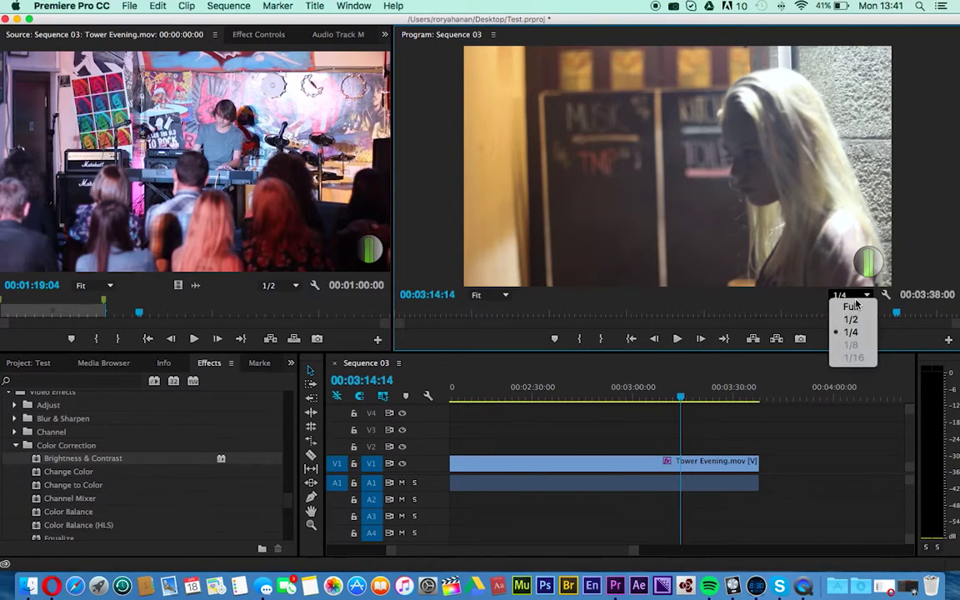
pyautogui.click(816, 307)
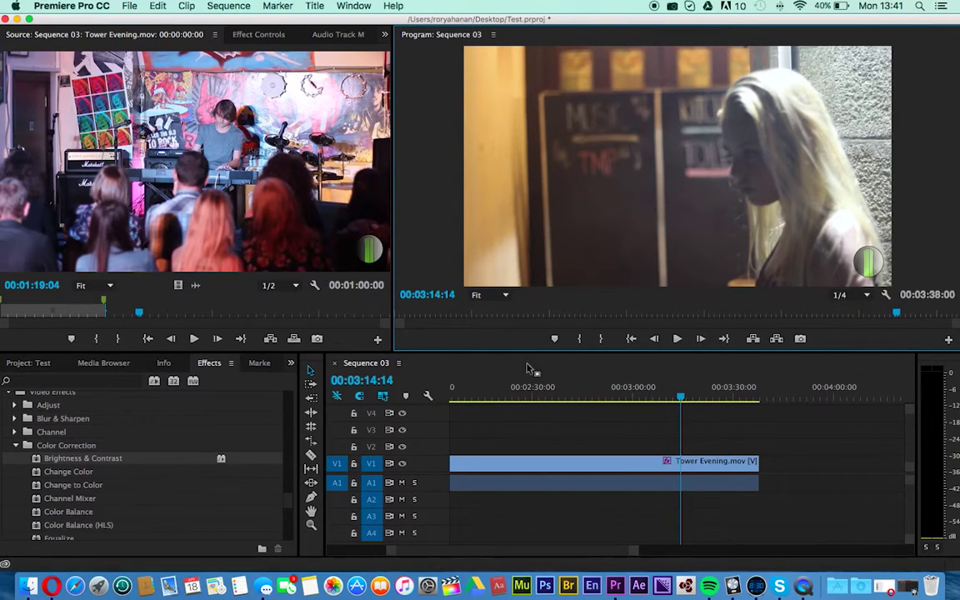
pyautogui.click(531, 398)
pyautogui.click(865, 295)
pyautogui.click(800, 301)
pyautogui.click(721, 398)
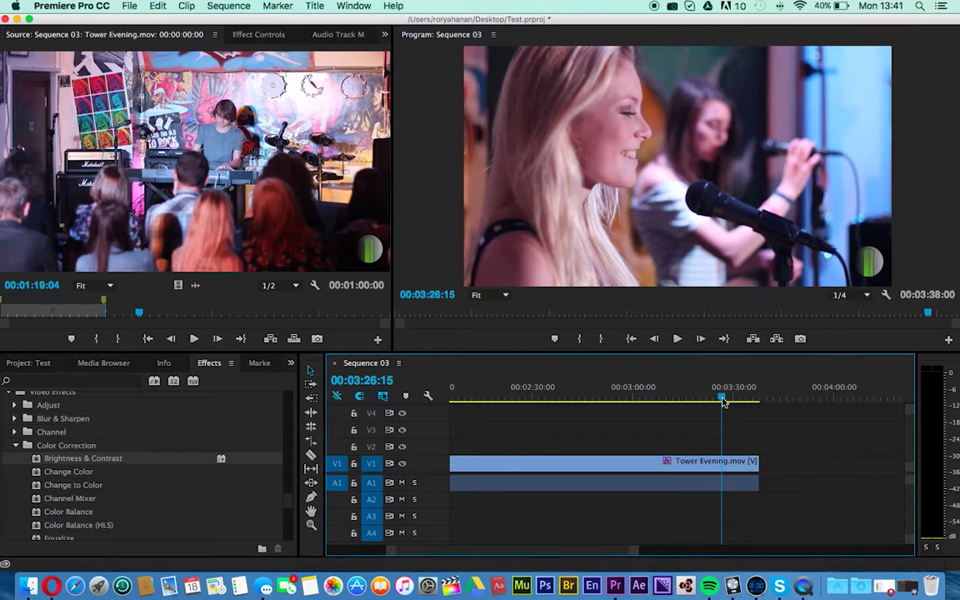
# Set the Program monitor's playback resolution to Full, then play Sequence 03 and stop at 00:03:30:07
pyautogui.click(849, 297)
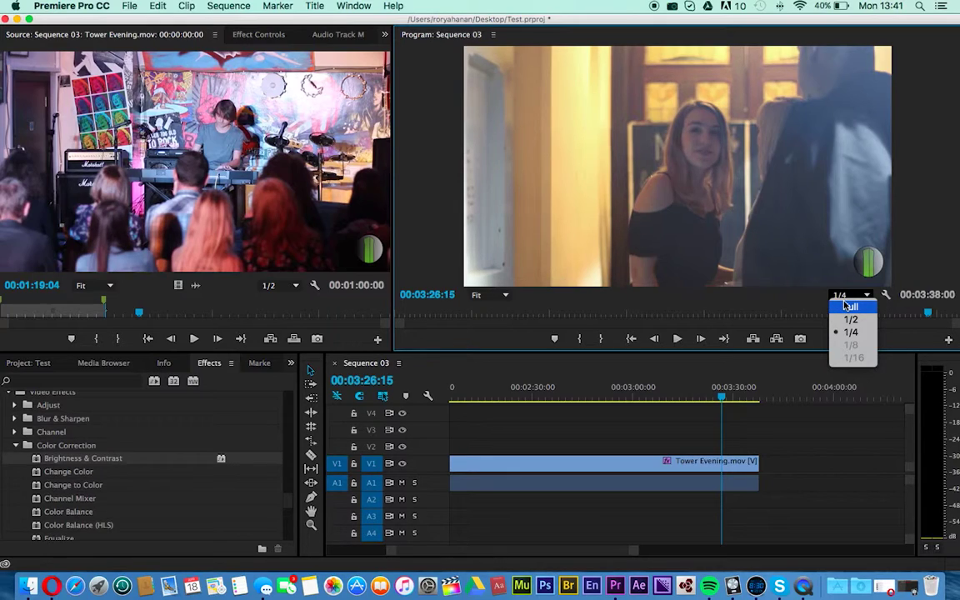
pyautogui.click(839, 308)
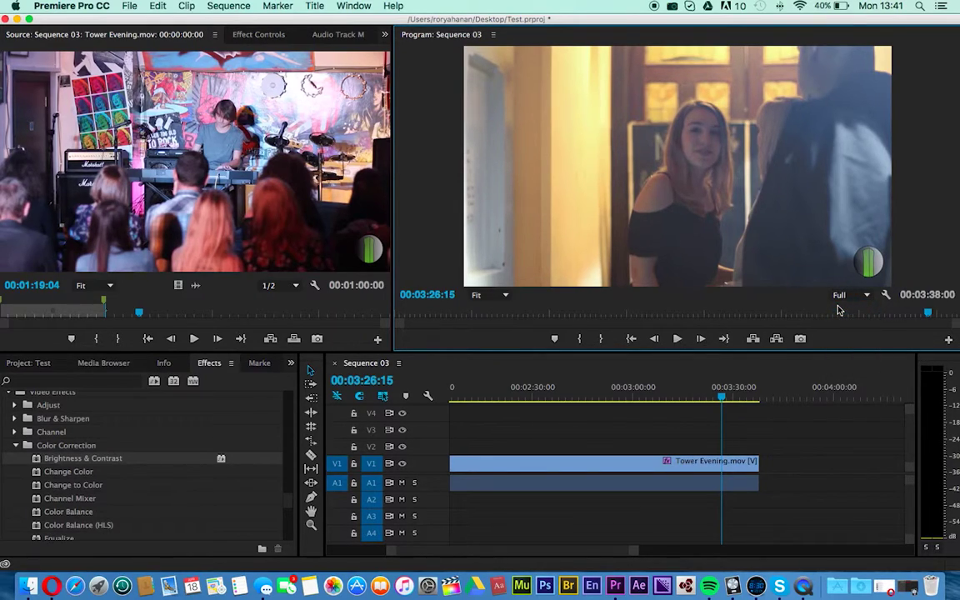
pyautogui.press('space')
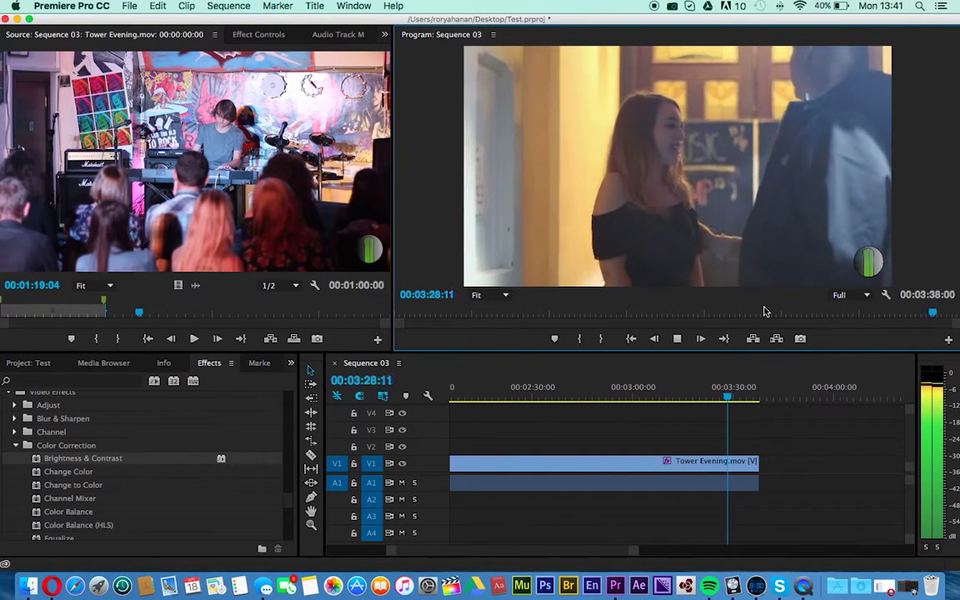
pyautogui.press('space')
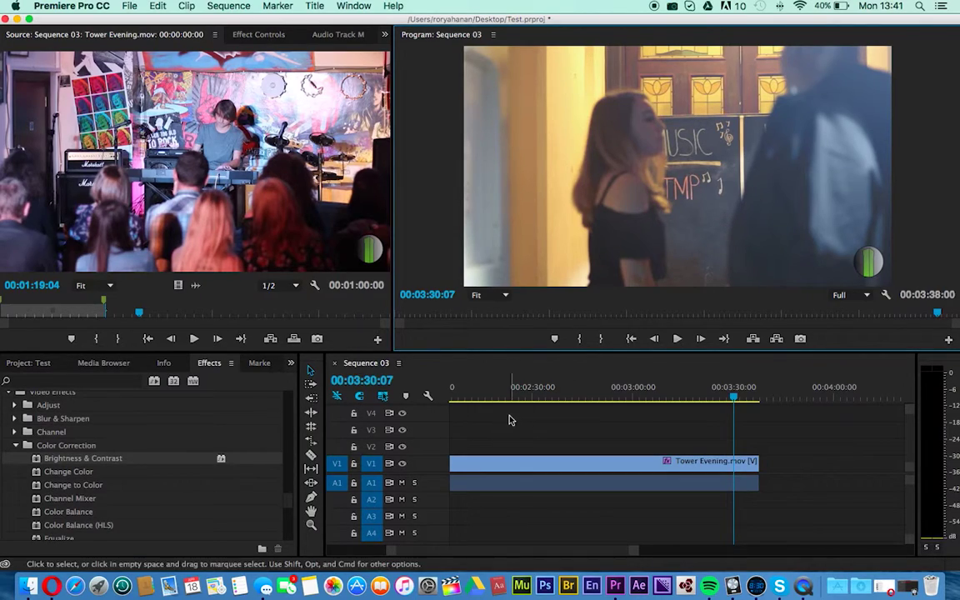
# Bring the start of Sequence 03 into view in the timeline and save the Test project
pyautogui.hscroll(-10, 508, 419)
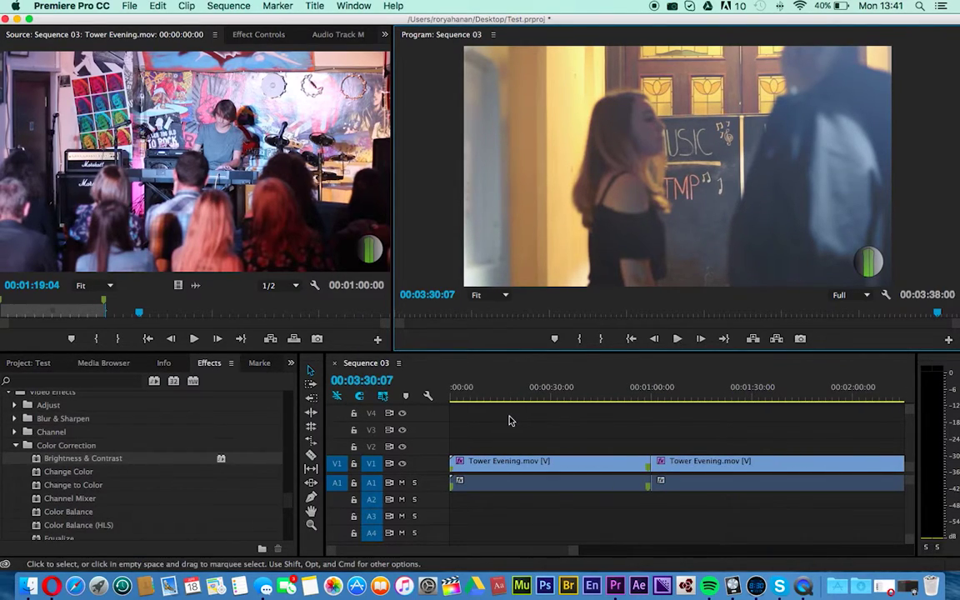
pyautogui.click(567, 500)
pyautogui.press('super+s')
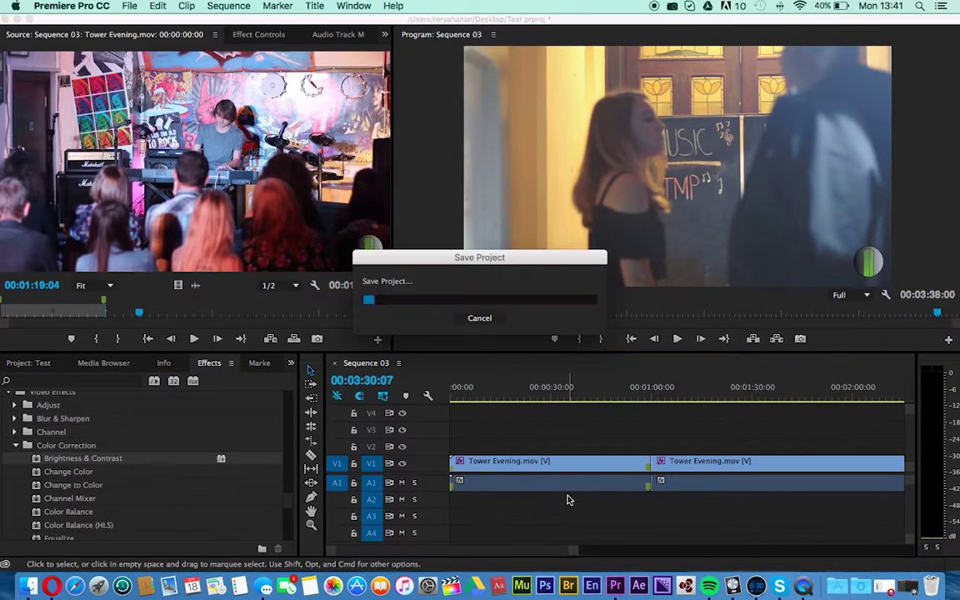
pyautogui.click(473, 340)
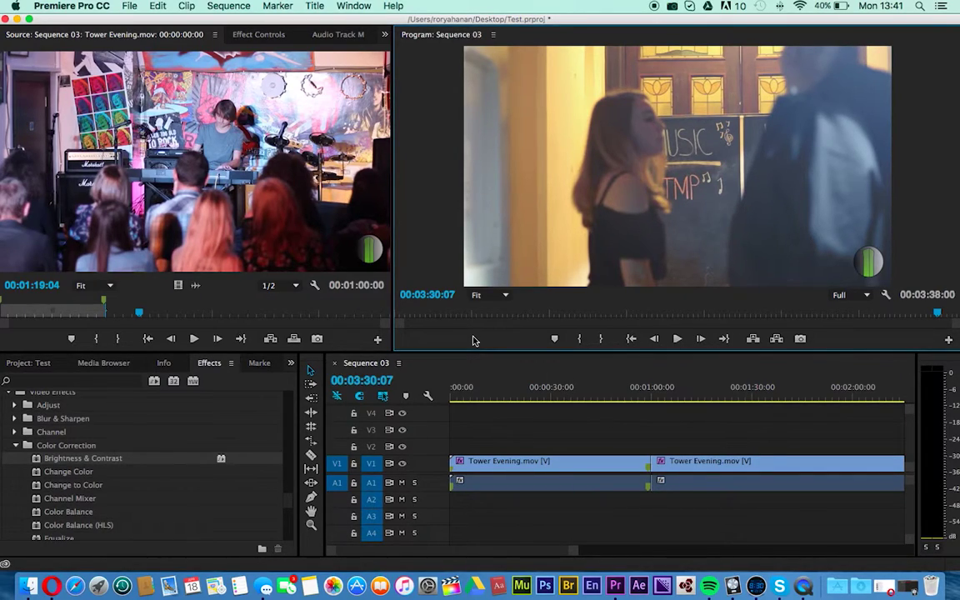